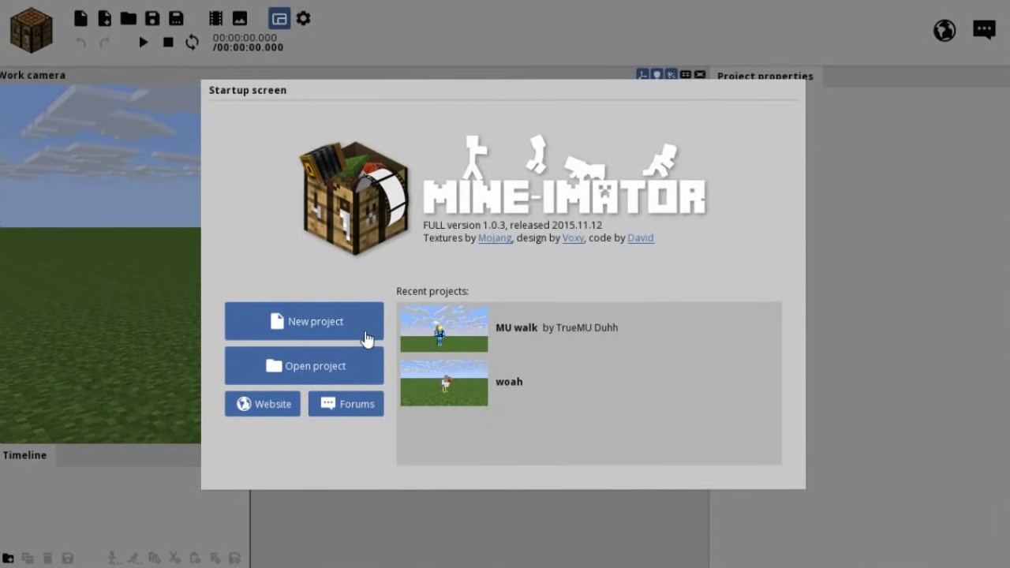
Step: Create a new project with default settings and close the second camera view
{"action": "left_click", "coordinate": [330, 326]}
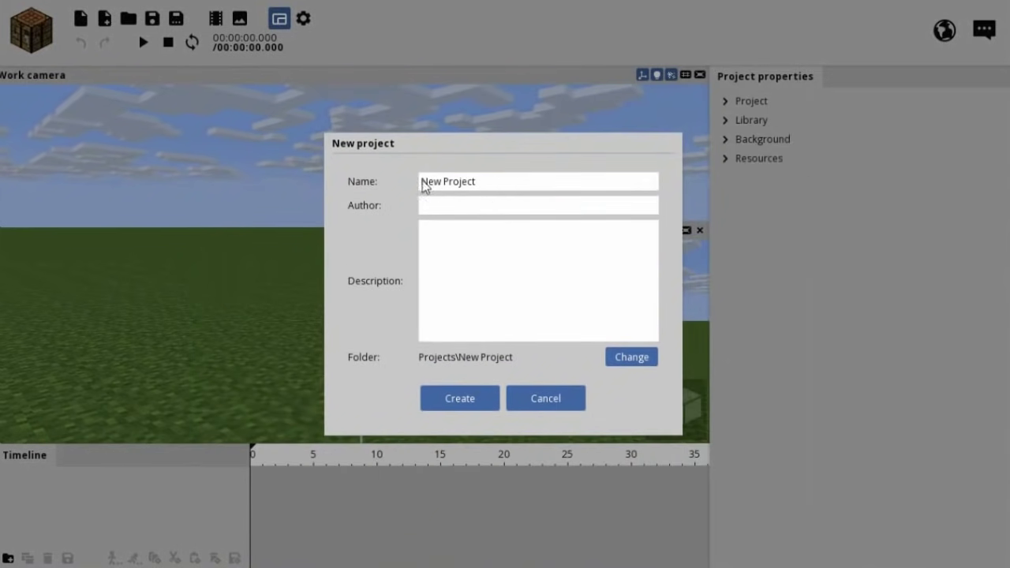
{"action": "left_click", "coordinate": [242, 195]}
{"action": "left_click", "coordinate": [243, 403]}
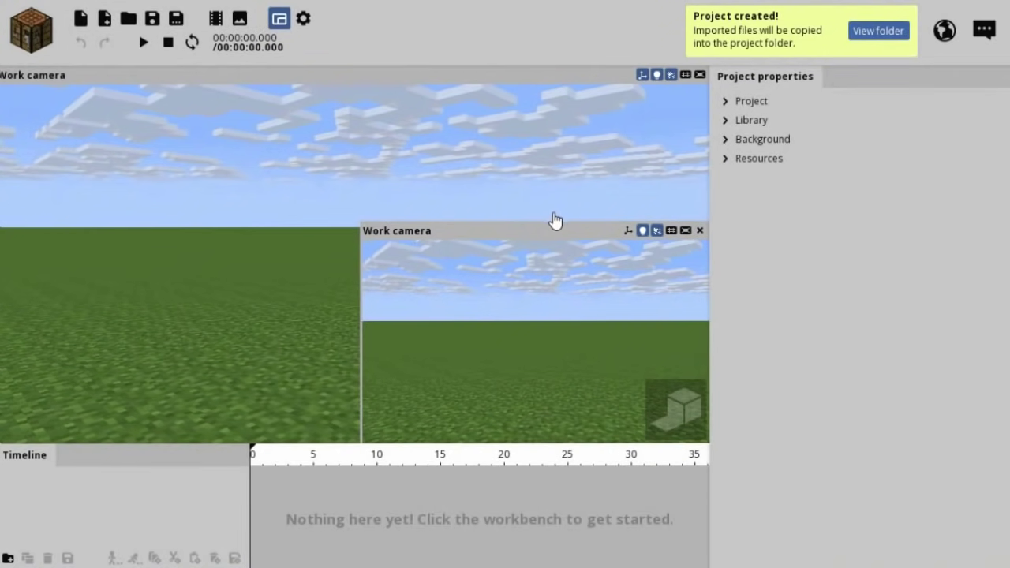
{"action": "left_click", "coordinate": [699, 230]}
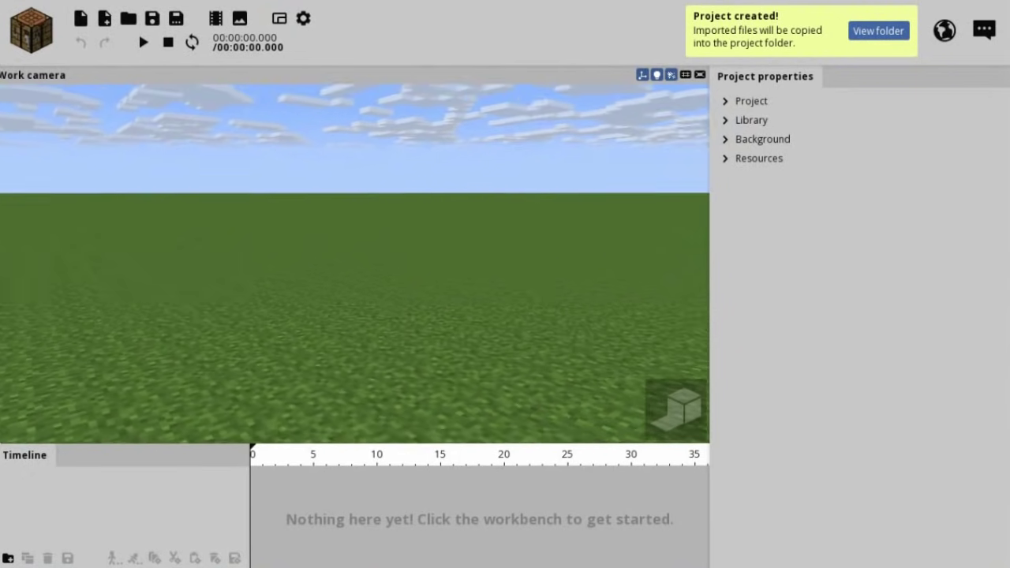
{"action": "mouse_move", "coordinate": [401, 300]}
{"action": "right_mouse_down"}
{"action": "mouse_move", "coordinate": [392, 265]}
{"action": "mouse_move", "coordinate": [429, 273]}
{"action": "right_mouse_up"}
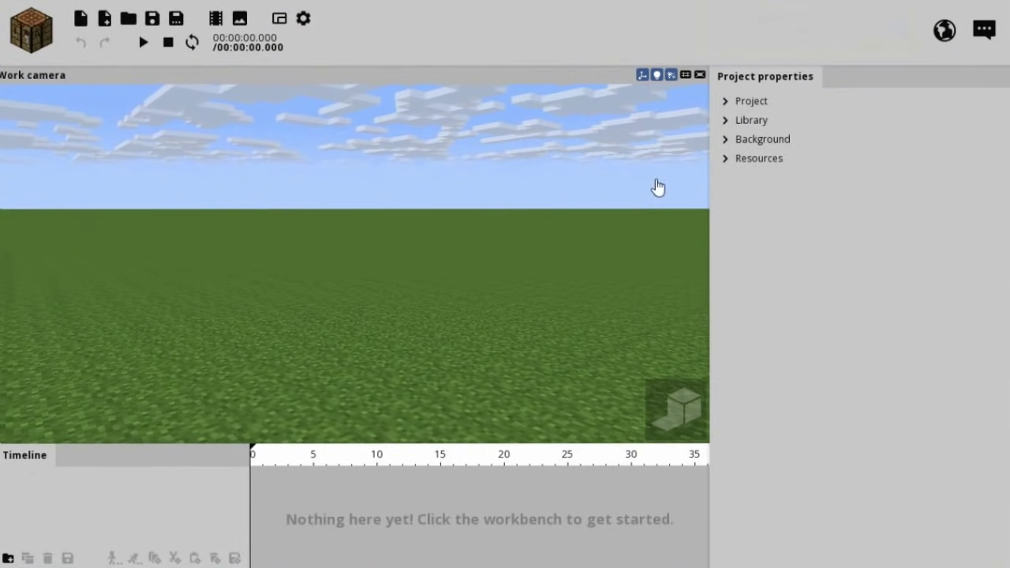
Step: Open and close the object workbench, then scrub the timeline and return to frame 0
{"action": "left_click", "coordinate": [39, 30]}
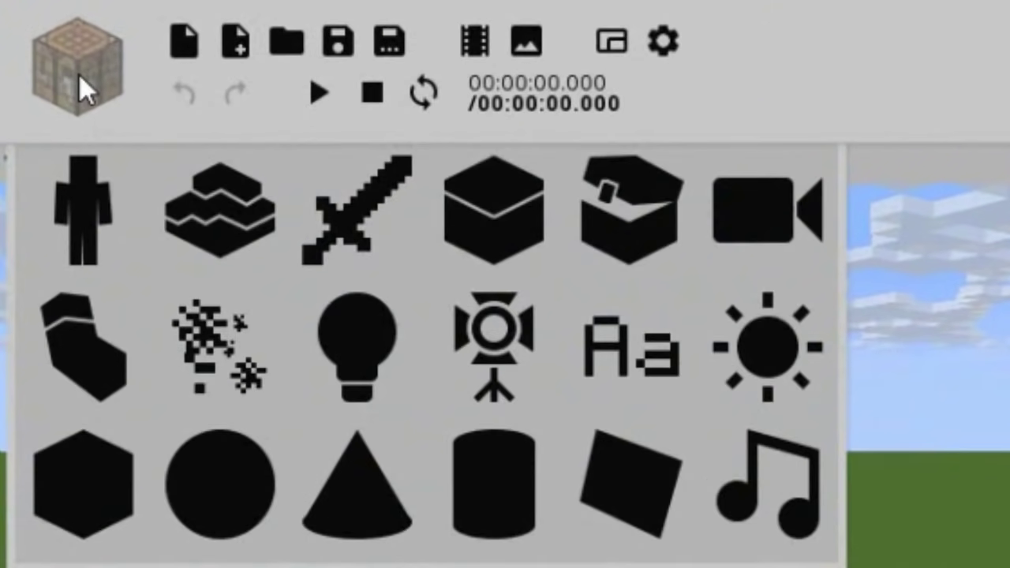
{"action": "left_click", "coordinate": [79, 76]}
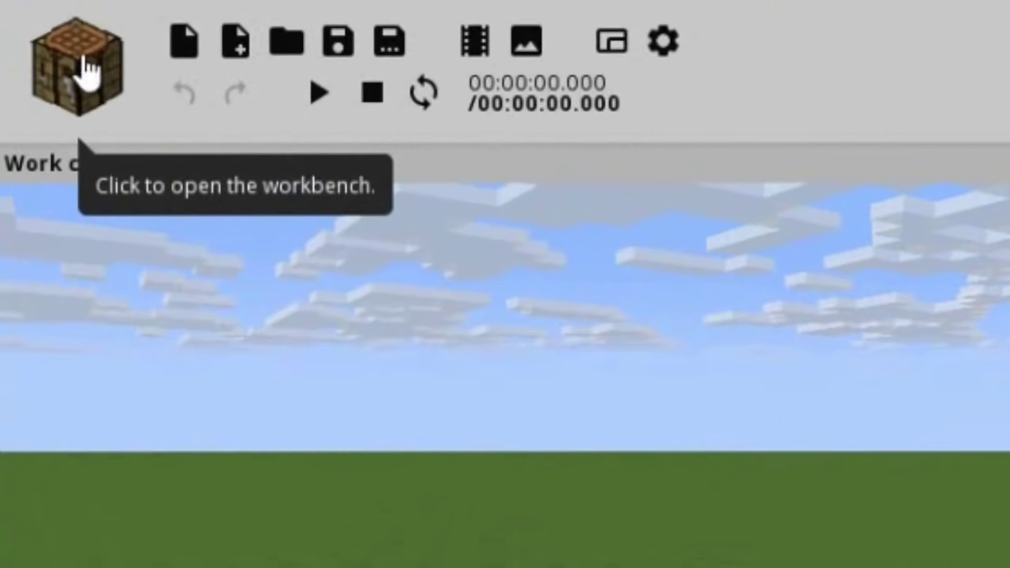
{"action": "left_click", "coordinate": [63, 99]}
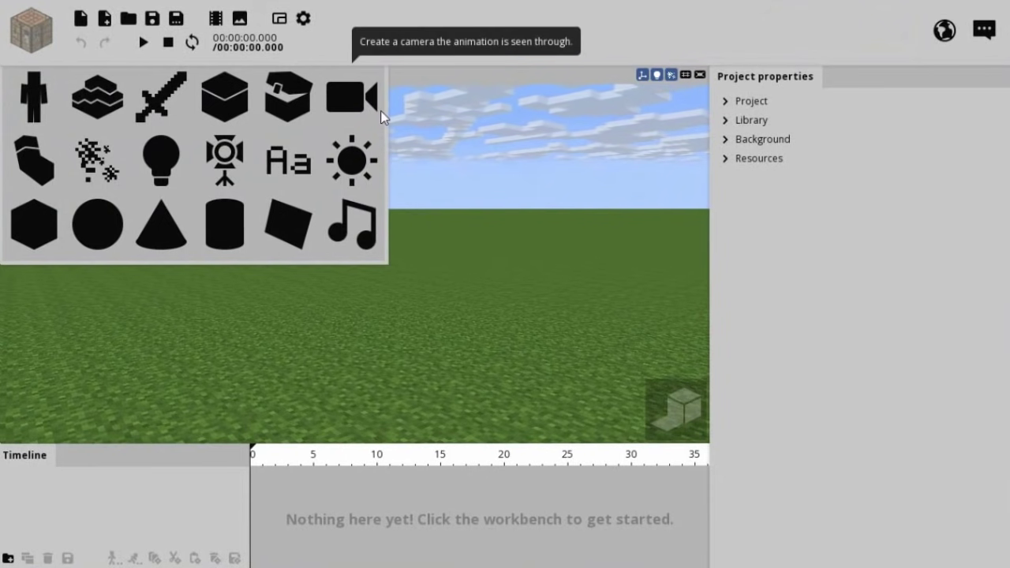
{"action": "mouse_move", "coordinate": [337, 466]}
{"action": "left_mouse_down"}
{"action": "mouse_move", "coordinate": [263, 463]}
{"action": "mouse_move", "coordinate": [545, 460]}
{"action": "mouse_move", "coordinate": [239, 467]}
{"action": "left_mouse_up"}
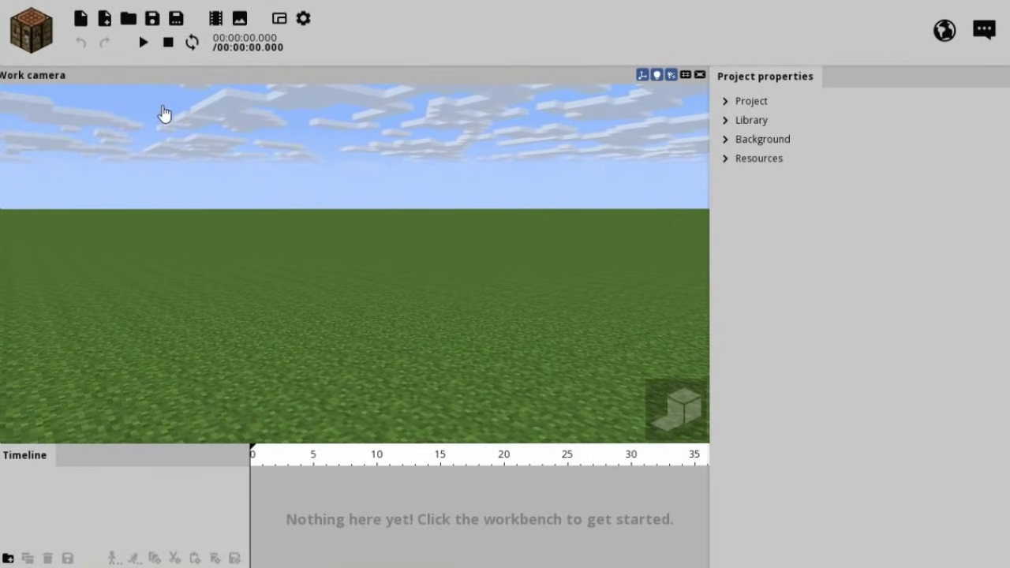
{"action": "left_click", "coordinate": [294, 455]}
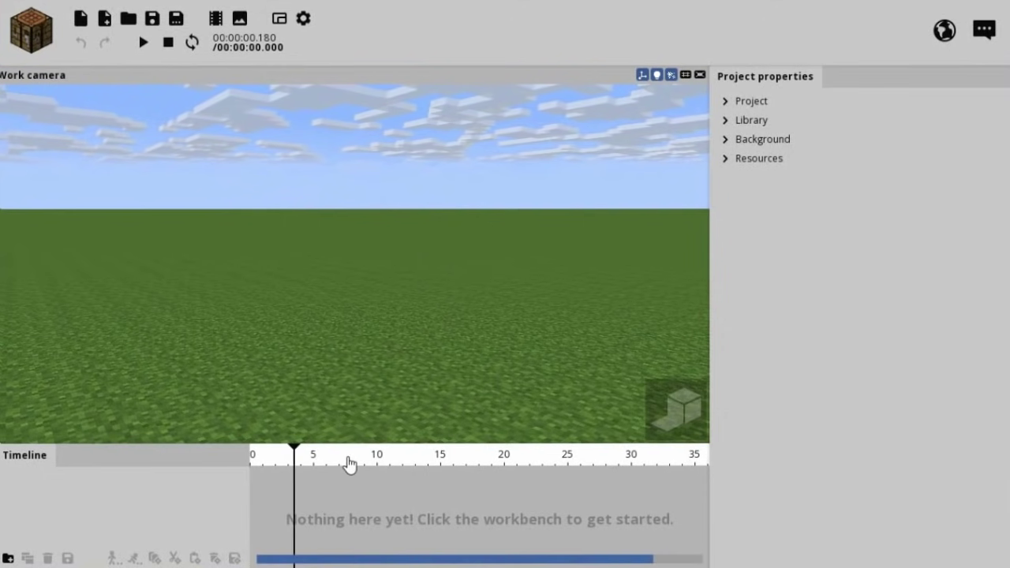
{"action": "left_click_drag", "start_coordinate": [349, 464], "coordinate": [221, 471]}
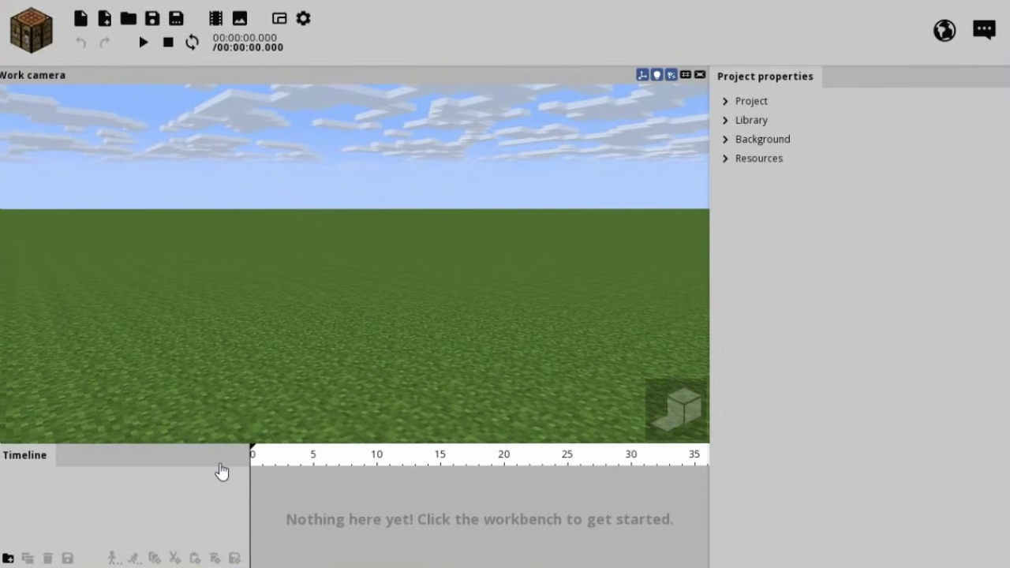
Step: Reopen the object workbench and begin creating a new character
{"action": "left_click", "coordinate": [49, 49]}
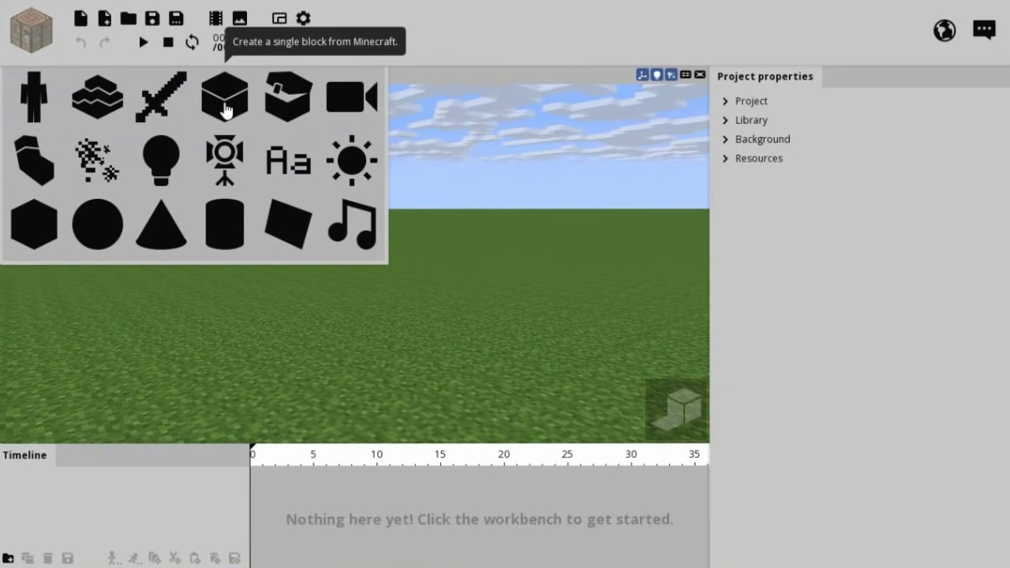
{"action": "left_click", "coordinate": [456, 52]}
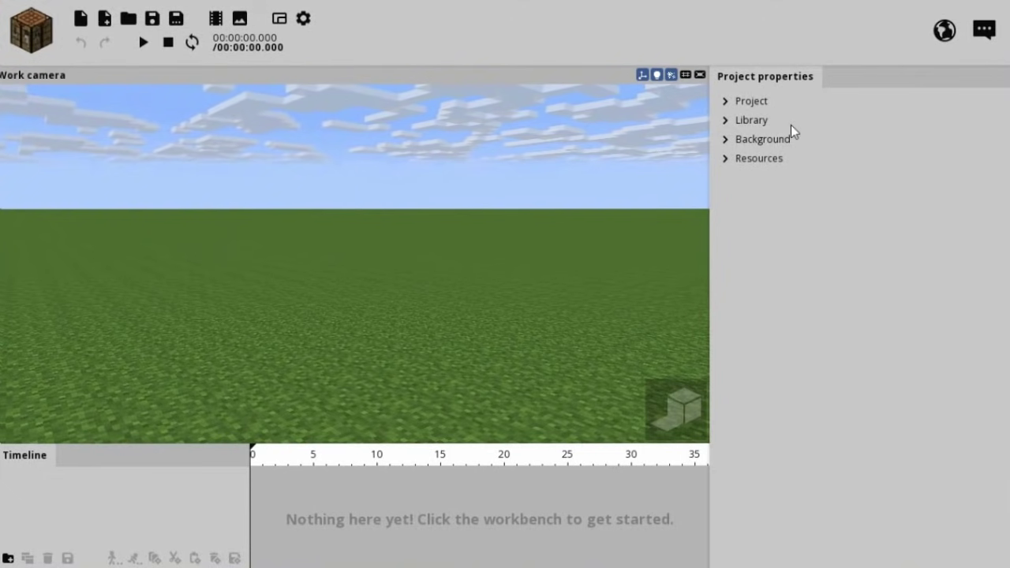
{"action": "left_click", "coordinate": [36, 38]}
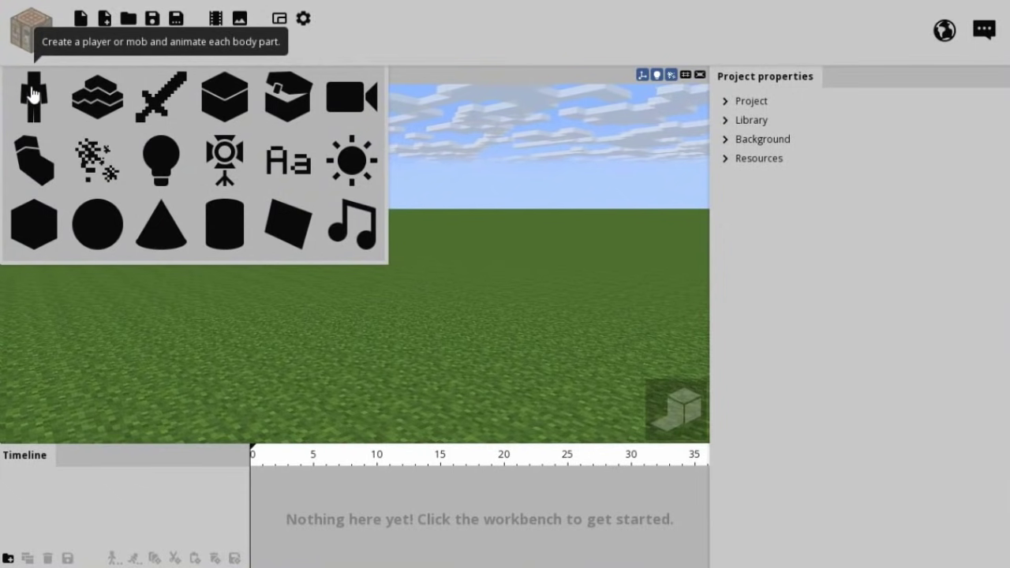
{"action": "left_click", "coordinate": [33, 95]}
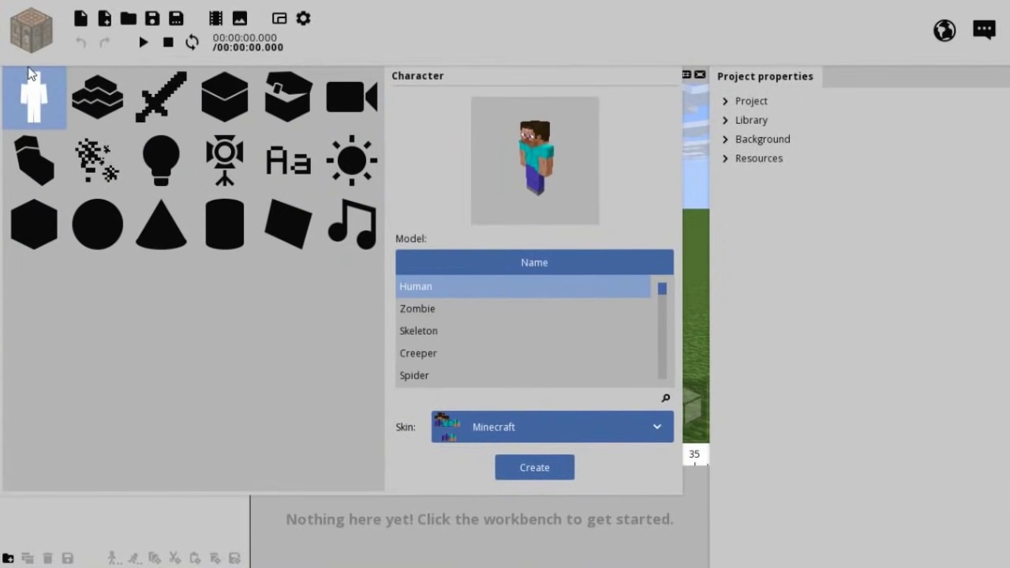
Step: Preview Zombie, Snowman and other creature models, then create a Pig character
{"action": "left_click", "coordinate": [488, 311]}
{"action": "scroll", "coordinate": [489, 315], "scroll_direction": "down", "scroll_amount": 2}
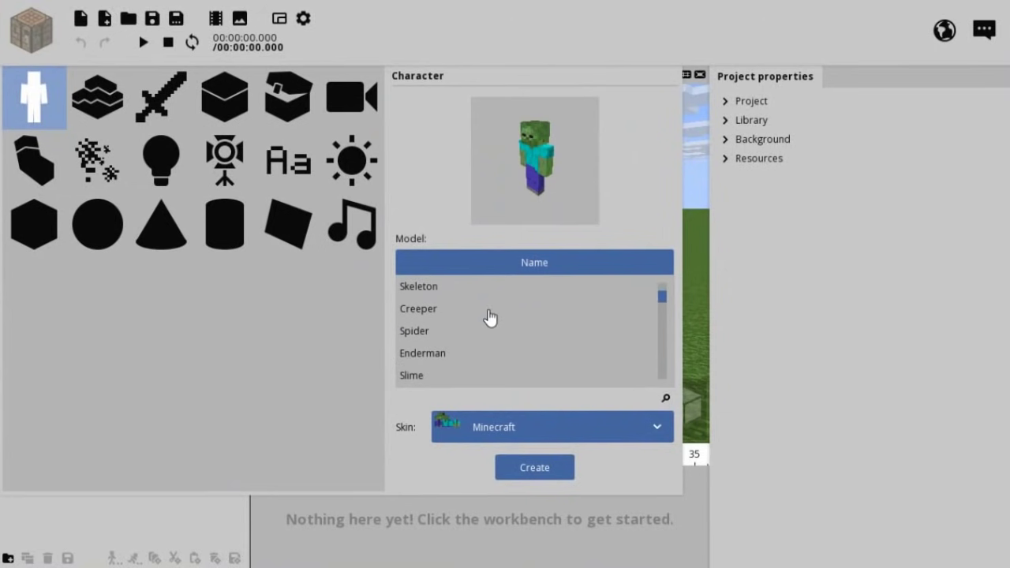
{"action": "left_click", "coordinate": [486, 320]}
{"action": "scroll", "coordinate": [482, 327], "scroll_direction": "down", "scroll_amount": 2}
{"action": "scroll", "coordinate": [481, 331], "scroll_direction": "down", "scroll_amount": 2}
{"action": "left_click", "coordinate": [481, 332]}
{"action": "scroll", "coordinate": [483, 333], "scroll_direction": "down", "scroll_amount": 2}
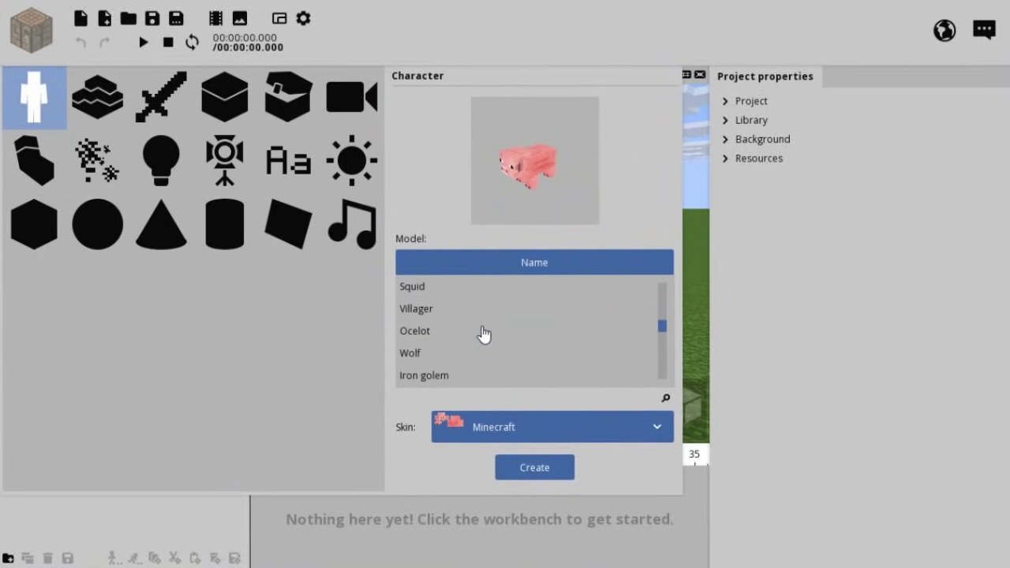
{"action": "scroll", "coordinate": [482, 336], "scroll_direction": "down", "scroll_amount": 4}
{"action": "left_click", "coordinate": [482, 335]}
{"action": "left_click", "coordinate": [471, 308]}
{"action": "scroll", "coordinate": [469, 309], "scroll_direction": "up", "scroll_amount": 2}
{"action": "scroll", "coordinate": [469, 309], "scroll_direction": "up", "scroll_amount": 1}
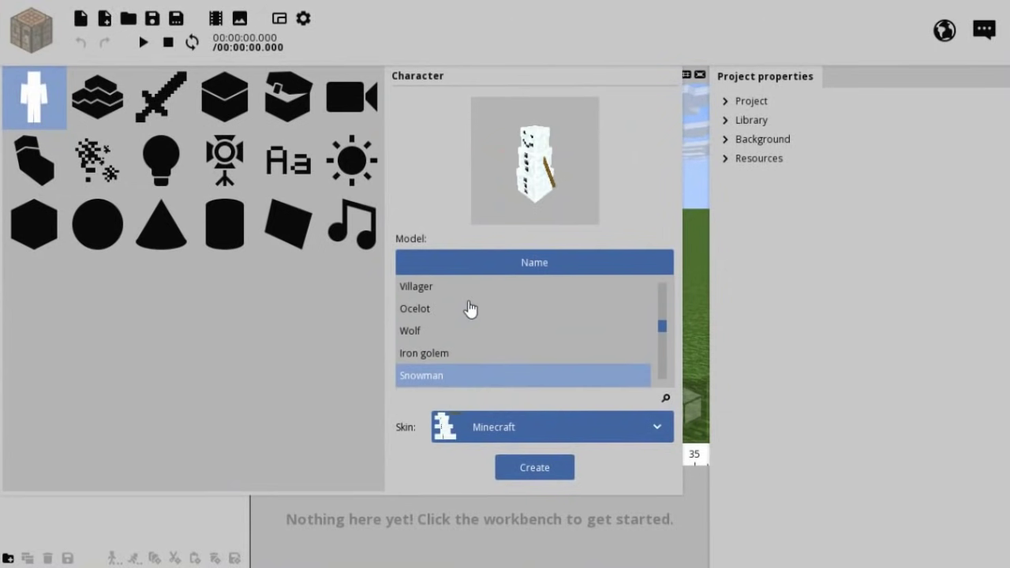
{"action": "scroll", "coordinate": [466, 309], "scroll_direction": "up", "scroll_amount": 1}
{"action": "scroll", "coordinate": [453, 308], "scroll_direction": "up", "scroll_amount": 2}
{"action": "left_click", "coordinate": [458, 289]}
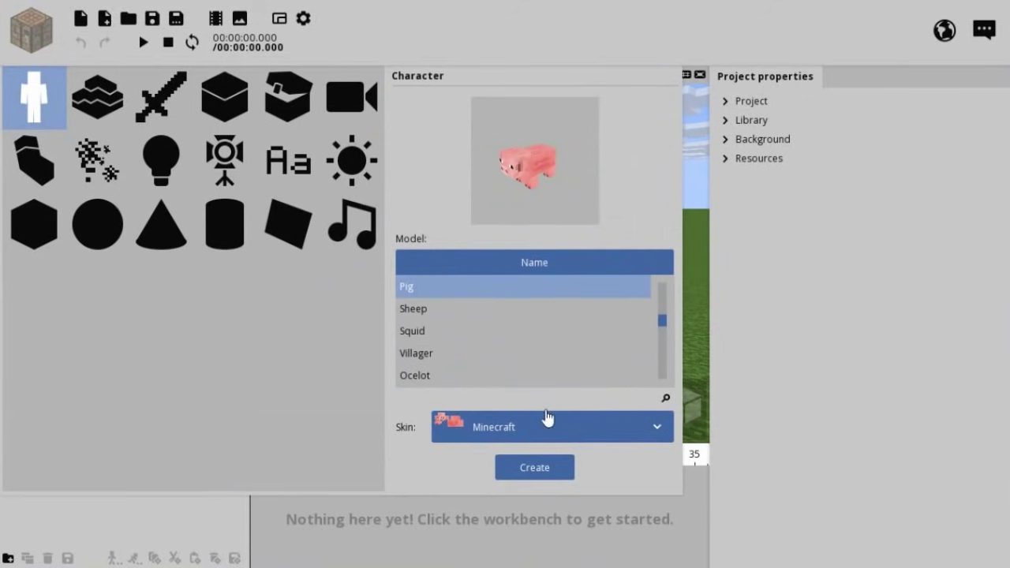
{"action": "left_click", "coordinate": [527, 470]}
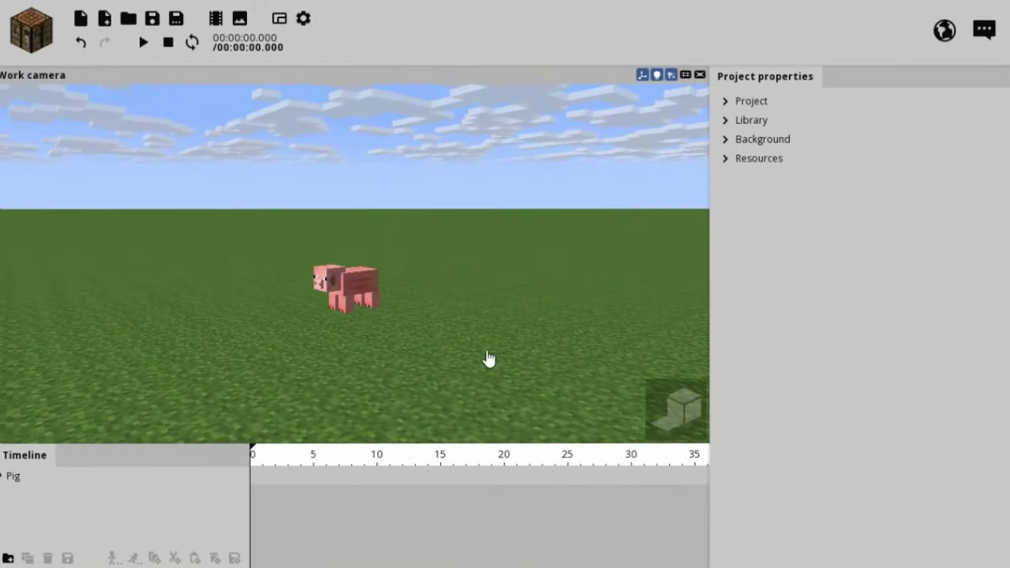
Step: Turn the pig around its vertical axis, undo the lift, and slide it along X
{"action": "left_click", "coordinate": [337, 288]}
{"action": "mouse_move", "coordinate": [232, 334]}
{"action": "left_mouse_down"}
{"action": "mouse_move", "coordinate": [196, 338]}
{"action": "mouse_move", "coordinate": [375, 274]}
{"action": "mouse_move", "coordinate": [147, 286]}
{"action": "mouse_move", "coordinate": [268, 356]}
{"action": "mouse_move", "coordinate": [289, 276]}
{"action": "mouse_move", "coordinate": [96, 316]}
{"action": "mouse_move", "coordinate": [157, 339]}
{"action": "left_mouse_up"}
{"action": "mouse_move", "coordinate": [199, 225]}
{"action": "left_mouse_down"}
{"action": "mouse_move", "coordinate": [198, 150]}
{"action": "mouse_move", "coordinate": [195, 215]}
{"action": "mouse_move", "coordinate": [236, 202]}
{"action": "mouse_move", "coordinate": [221, 207]}
{"action": "left_mouse_up"}
{"action": "key", "text": "ctrl+z"}
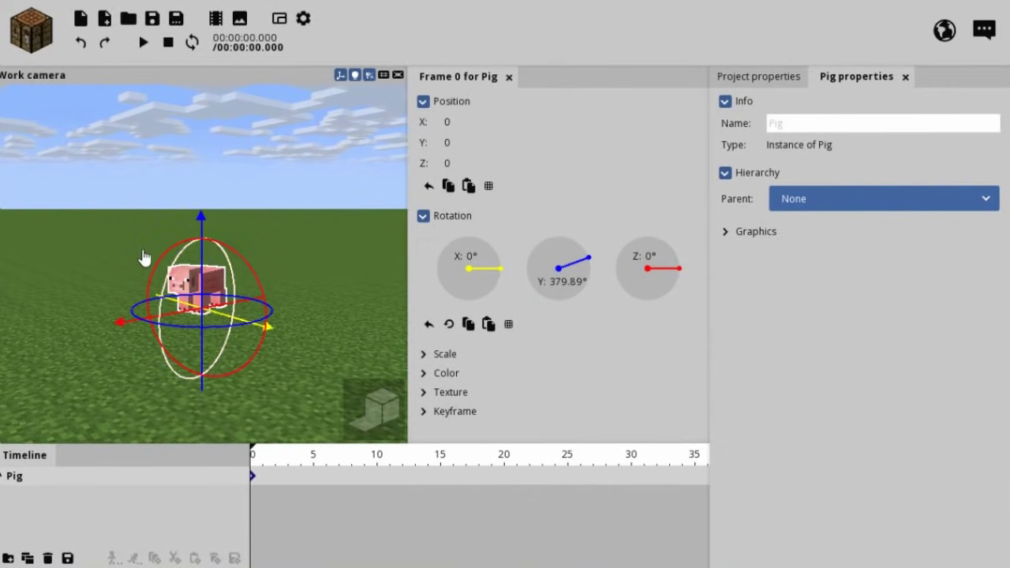
{"action": "left_click_drag", "start_coordinate": [234, 324], "coordinate": [288, 335]}
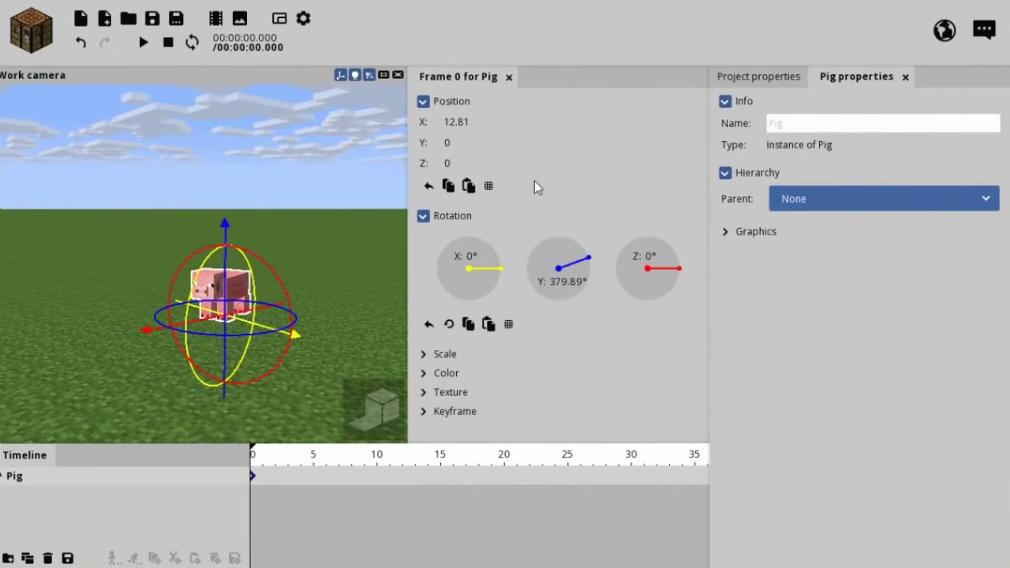
{"action": "left_click", "coordinate": [270, 178]}
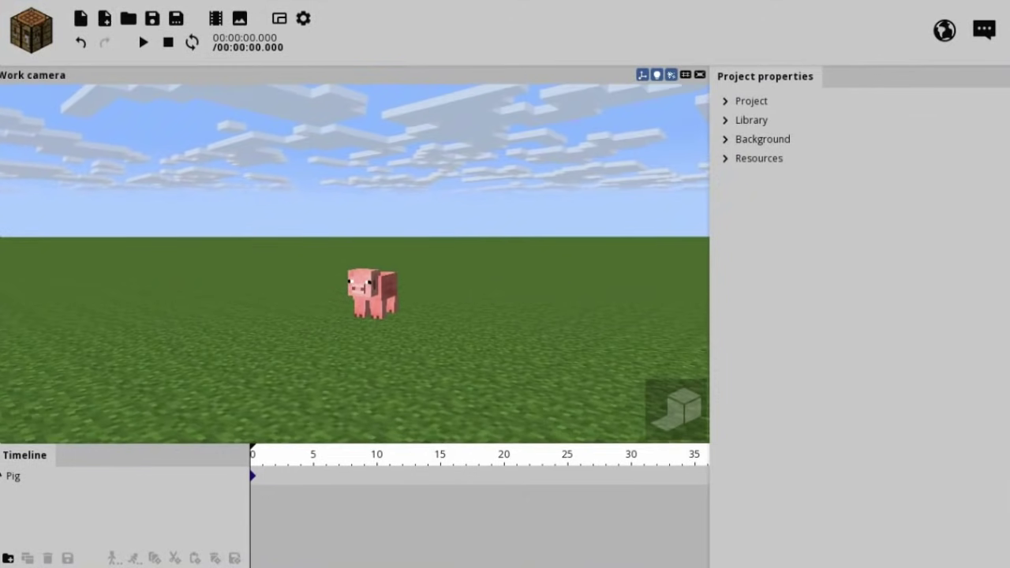
Step: Set the time of day to sunset and move the sun toward the left of the sky
{"action": "left_click", "coordinate": [726, 140]}
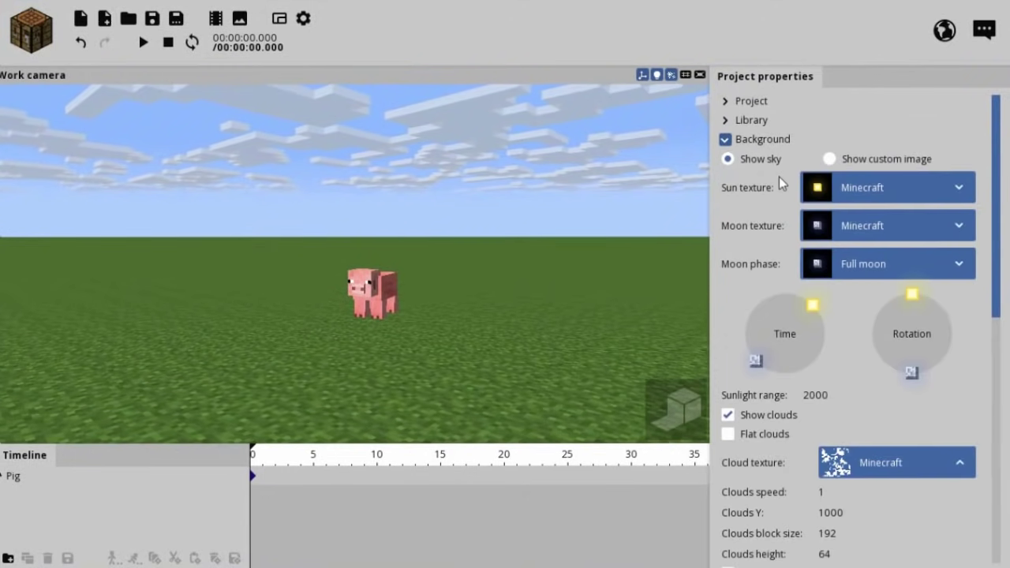
{"action": "mouse_move", "coordinate": [814, 308]}
{"action": "left_mouse_down"}
{"action": "mouse_move", "coordinate": [726, 314]}
{"action": "mouse_move", "coordinate": [717, 345]}
{"action": "mouse_move", "coordinate": [791, 266]}
{"action": "mouse_move", "coordinate": [778, 367]}
{"action": "mouse_move", "coordinate": [757, 354]}
{"action": "mouse_move", "coordinate": [812, 345]}
{"action": "mouse_move", "coordinate": [800, 304]}
{"action": "left_mouse_up"}
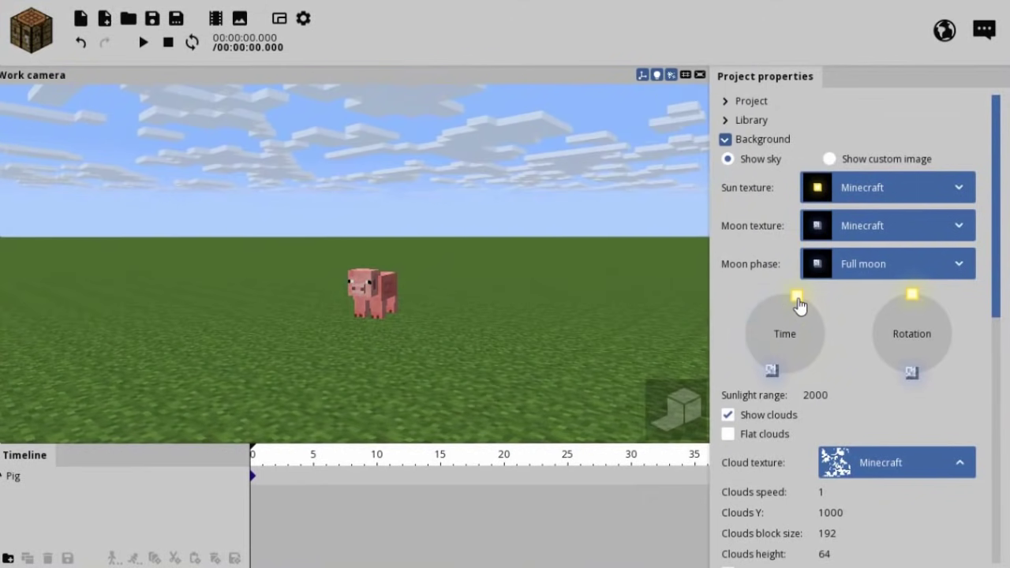
{"action": "mouse_move", "coordinate": [923, 303]}
{"action": "left_mouse_down"}
{"action": "mouse_move", "coordinate": [847, 318]}
{"action": "mouse_move", "coordinate": [972, 368]}
{"action": "mouse_move", "coordinate": [899, 303]}
{"action": "mouse_move", "coordinate": [811, 331]}
{"action": "mouse_move", "coordinate": [939, 331]}
{"action": "mouse_move", "coordinate": [838, 320]}
{"action": "mouse_move", "coordinate": [924, 293]}
{"action": "mouse_move", "coordinate": [895, 289]}
{"action": "mouse_move", "coordinate": [919, 294]}
{"action": "left_mouse_up"}
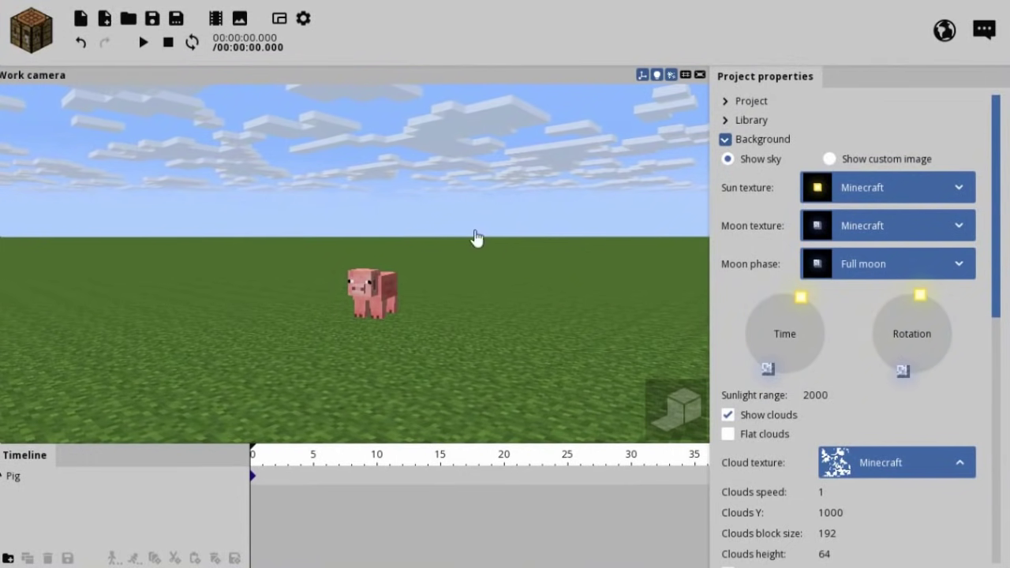
{"action": "mouse_move", "coordinate": [475, 235]}
{"action": "right_mouse_down"}
{"action": "mouse_move", "coordinate": [475, 158]}
{"action": "mouse_move", "coordinate": [505, 213]}
{"action": "mouse_move", "coordinate": [537, 217]}
{"action": "mouse_move", "coordinate": [536, 166]}
{"action": "mouse_move", "coordinate": [599, 260]}
{"action": "mouse_move", "coordinate": [641, 293]}
{"action": "right_mouse_up"}
{"action": "mouse_move", "coordinate": [800, 297]}
{"action": "left_mouse_down"}
{"action": "mouse_move", "coordinate": [717, 315]}
{"action": "mouse_move", "coordinate": [769, 318]}
{"action": "mouse_move", "coordinate": [732, 338]}
{"action": "mouse_move", "coordinate": [740, 334]}
{"action": "left_mouse_up"}
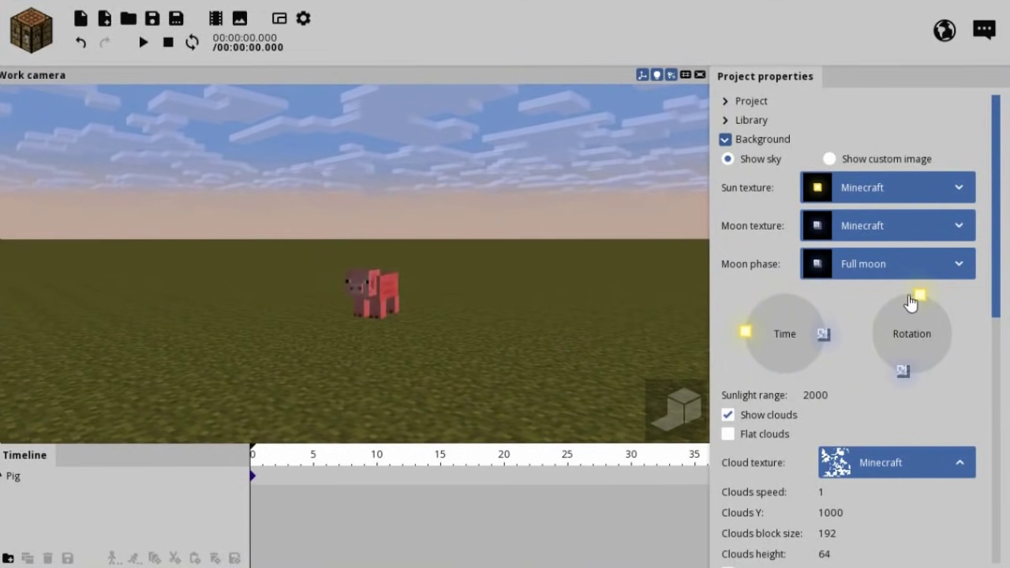
{"action": "mouse_move", "coordinate": [915, 298]}
{"action": "left_mouse_down"}
{"action": "mouse_move", "coordinate": [854, 318]}
{"action": "mouse_move", "coordinate": [896, 297]}
{"action": "mouse_move", "coordinate": [885, 302]}
{"action": "left_mouse_up"}
{"action": "left_click_drag", "start_coordinate": [744, 332], "coordinate": [747, 336]}
{"action": "mouse_move", "coordinate": [885, 302]}
{"action": "left_mouse_down"}
{"action": "mouse_move", "coordinate": [857, 332]}
{"action": "mouse_move", "coordinate": [879, 301]}
{"action": "mouse_move", "coordinate": [865, 311]}
{"action": "mouse_move", "coordinate": [875, 309]}
{"action": "mouse_move", "coordinate": [857, 356]}
{"action": "mouse_move", "coordinate": [862, 339]}
{"action": "left_mouse_up"}
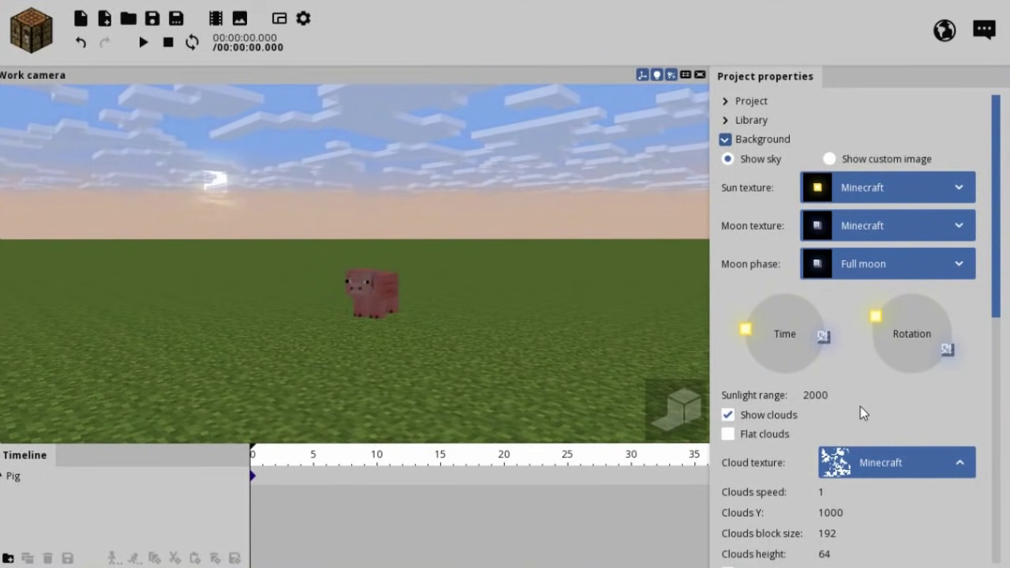
Step: Try the cloud and custom-image background options, keeping the default sky
{"action": "left_click", "coordinate": [727, 416]}
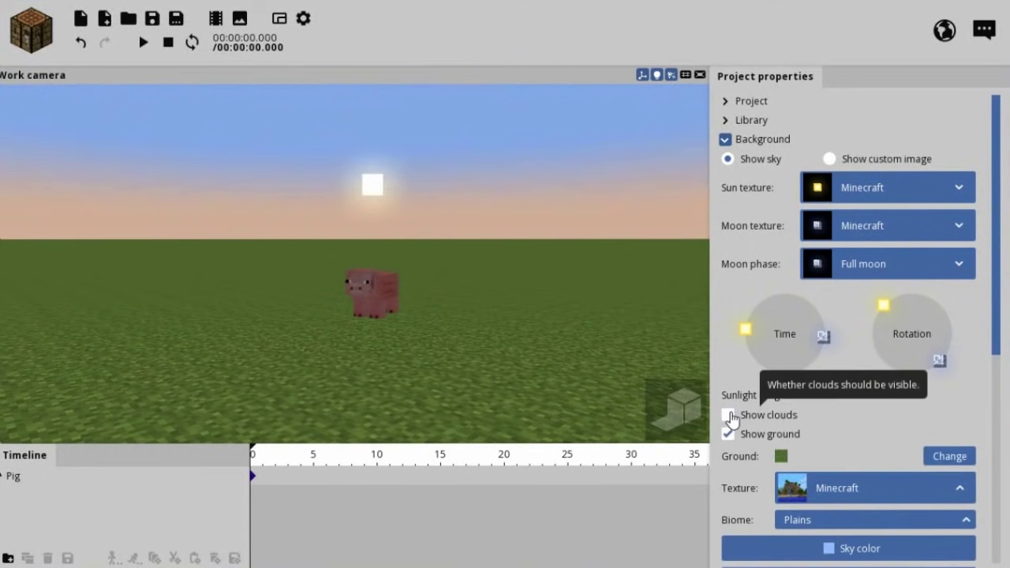
{"action": "left_click", "coordinate": [879, 462]}
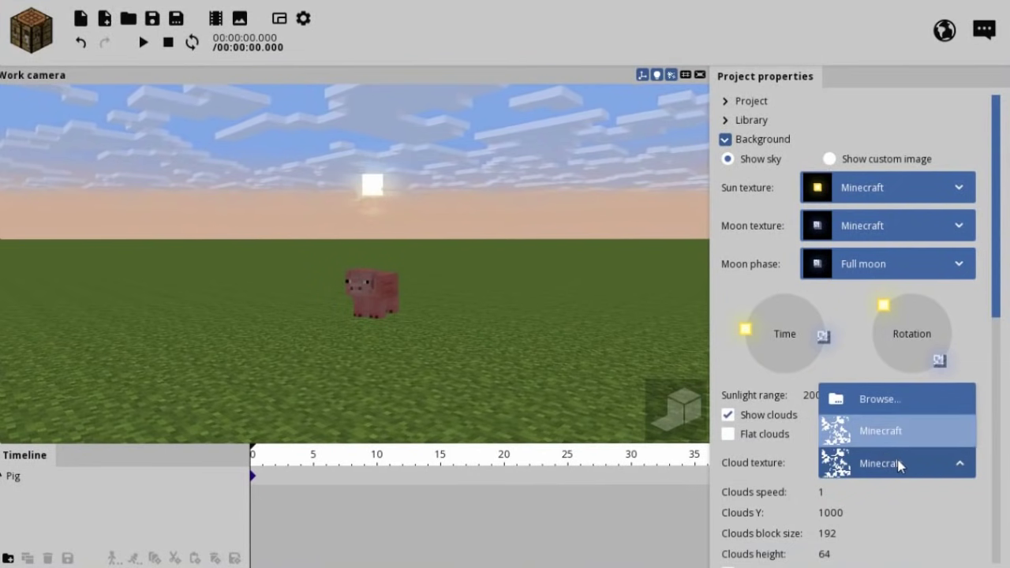
{"action": "left_click", "coordinate": [899, 465]}
{"action": "mouse_move", "coordinate": [1000, 209]}
{"action": "left_mouse_down"}
{"action": "mouse_move", "coordinate": [999, 334]}
{"action": "mouse_move", "coordinate": [997, 197]}
{"action": "left_mouse_up"}
{"action": "left_click", "coordinate": [851, 162]}
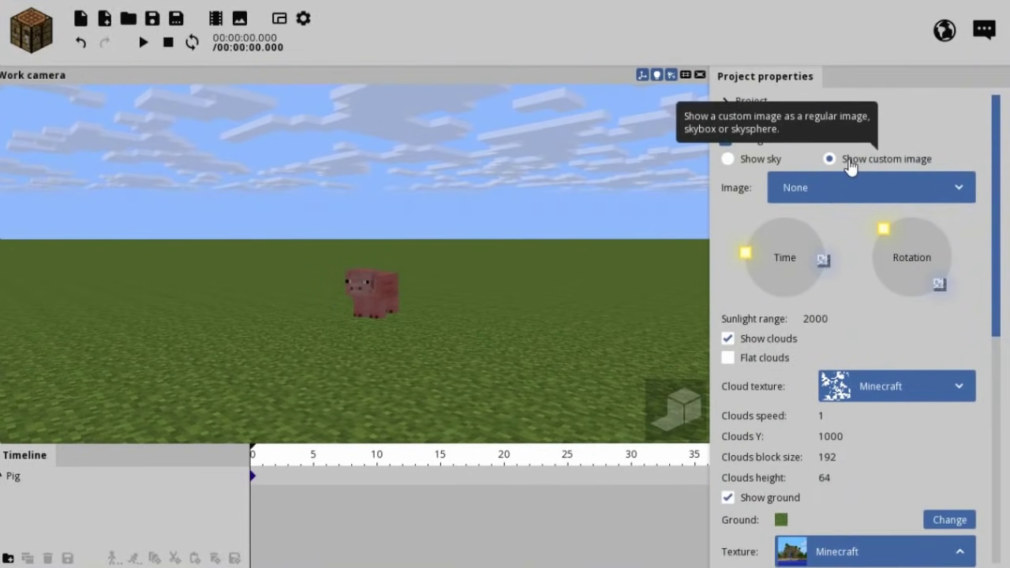
{"action": "left_click", "coordinate": [767, 153]}
{"action": "left_click_drag", "start_coordinate": [997, 172], "coordinate": [996, 298]}
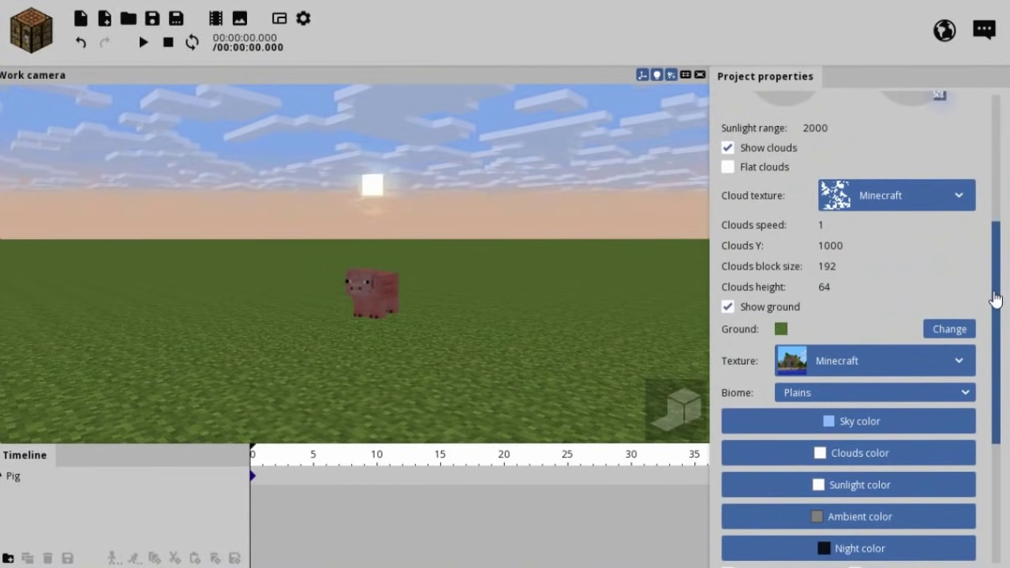
{"action": "left_click_drag", "start_coordinate": [994, 298], "coordinate": [994, 316]}
Step: Try several ground blocks, including striped glass, and settle on flowing orange lava
{"action": "left_click", "coordinate": [934, 294]}
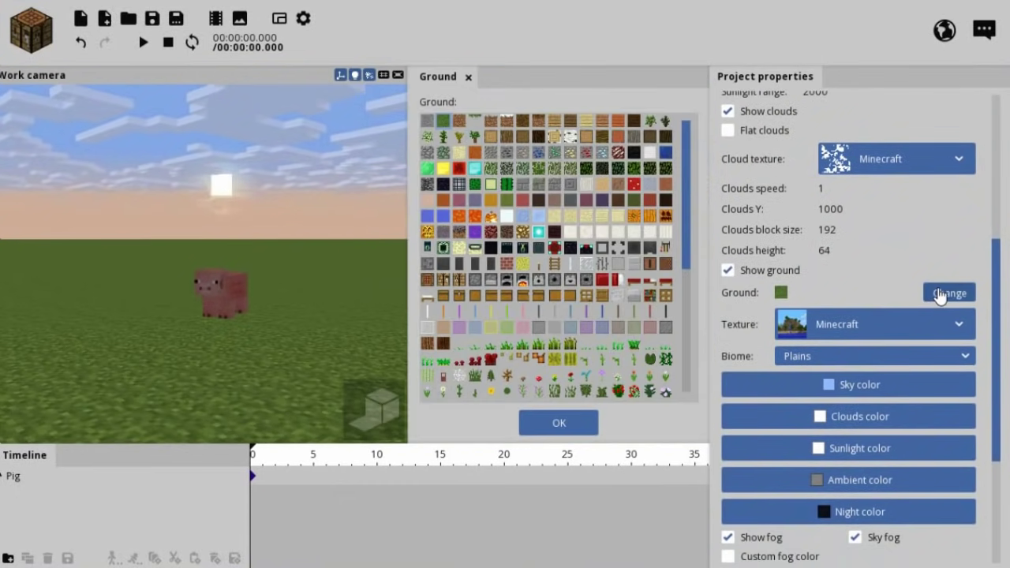
{"action": "left_click", "coordinate": [513, 203]}
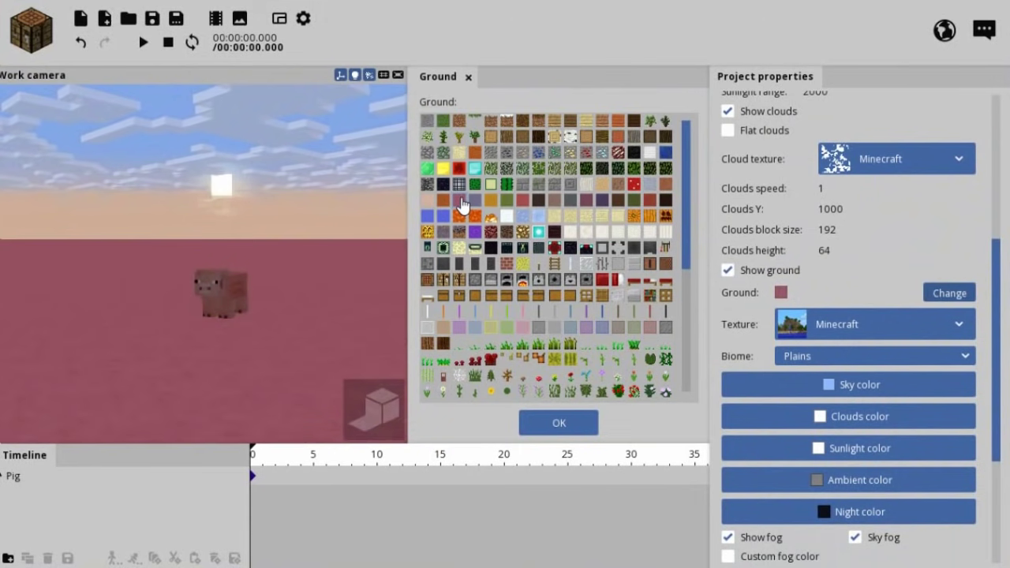
{"action": "left_click", "coordinate": [601, 199]}
{"action": "left_click", "coordinate": [568, 264]}
{"action": "left_click", "coordinate": [491, 216]}
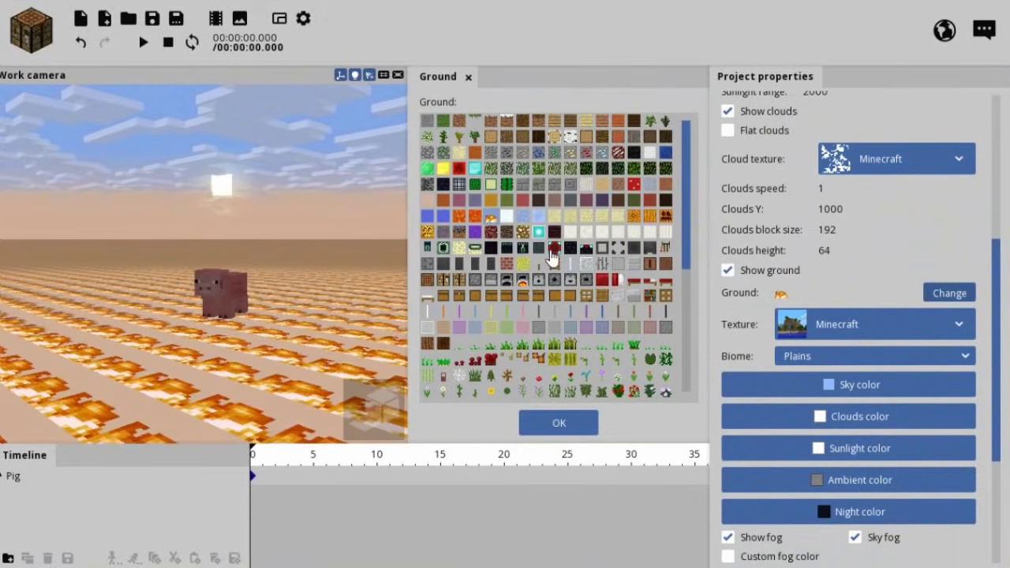
{"action": "left_click", "coordinate": [508, 219]}
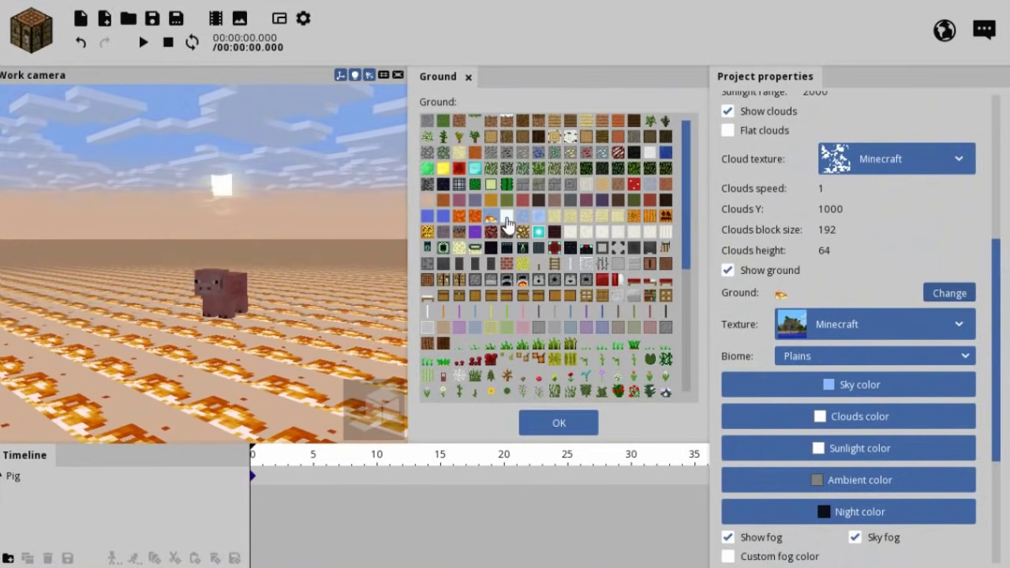
{"action": "left_click", "coordinate": [466, 223]}
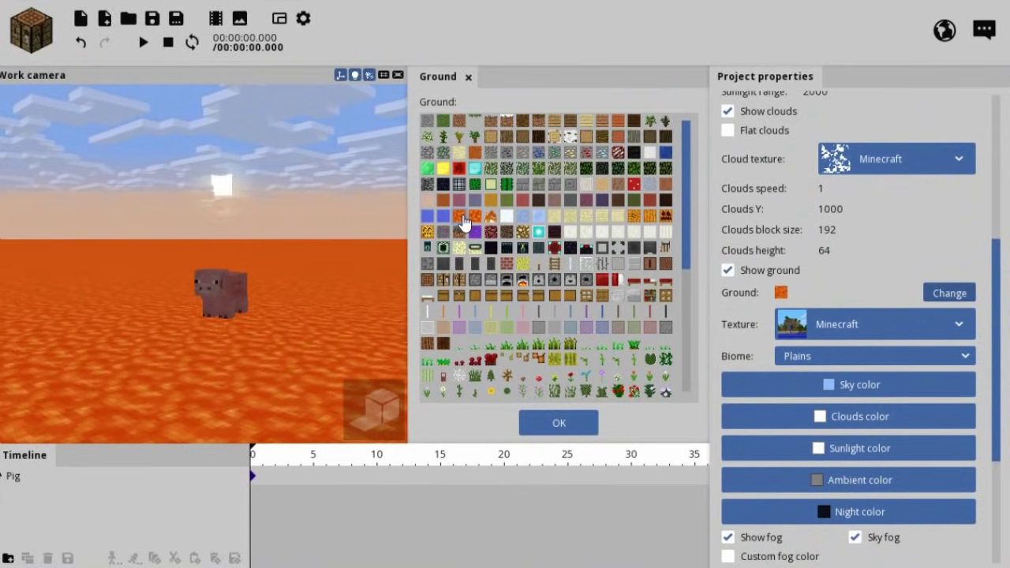
{"action": "left_click", "coordinate": [228, 273]}
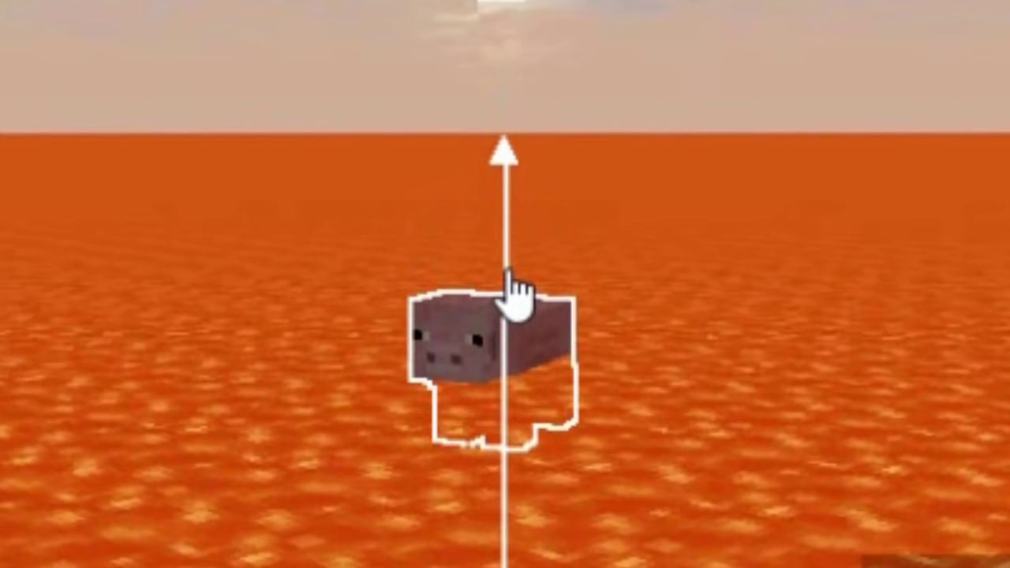
Step: Lower the pig slightly into the lava, then sink it deep at frame 15
{"action": "left_click_drag", "start_coordinate": [513, 296], "coordinate": [501, 430]}
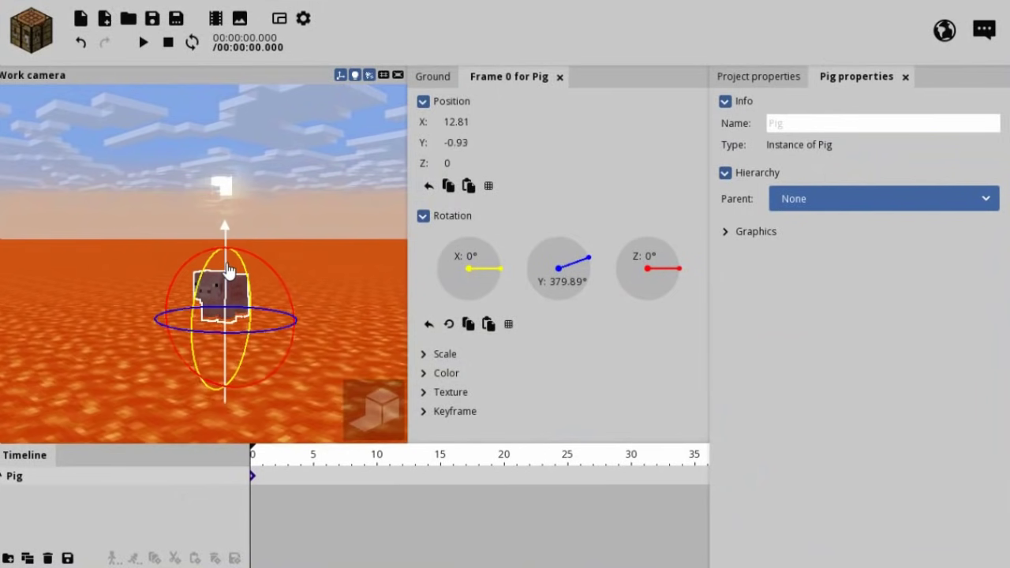
{"action": "mouse_move", "coordinate": [263, 469]}
{"action": "left_mouse_down"}
{"action": "mouse_move", "coordinate": [311, 466]}
{"action": "mouse_move", "coordinate": [248, 472]}
{"action": "mouse_move", "coordinate": [326, 476]}
{"action": "mouse_move", "coordinate": [243, 484]}
{"action": "left_mouse_up"}
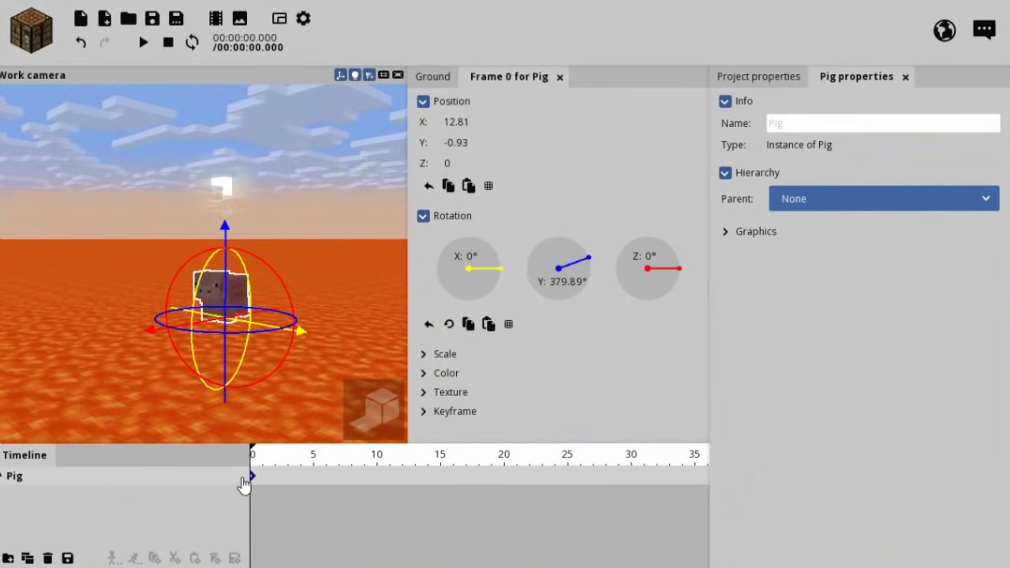
{"action": "left_click_drag", "start_coordinate": [243, 484], "coordinate": [439, 494]}
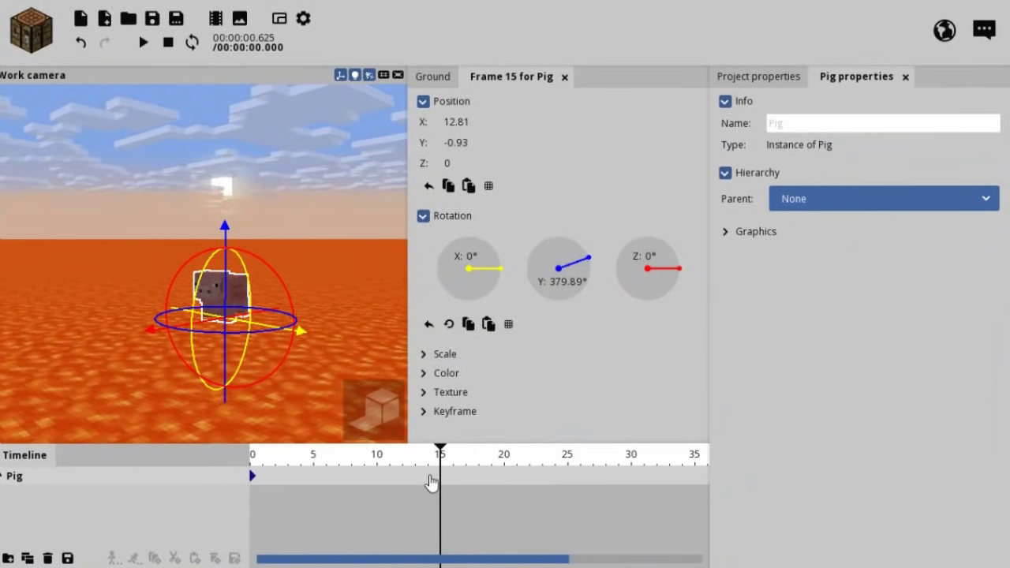
{"action": "mouse_move", "coordinate": [227, 276]}
{"action": "left_mouse_down"}
{"action": "mouse_move", "coordinate": [229, 323]}
{"action": "mouse_move", "coordinate": [252, 345]}
{"action": "left_mouse_up"}
{"action": "left_click", "coordinate": [446, 466]}
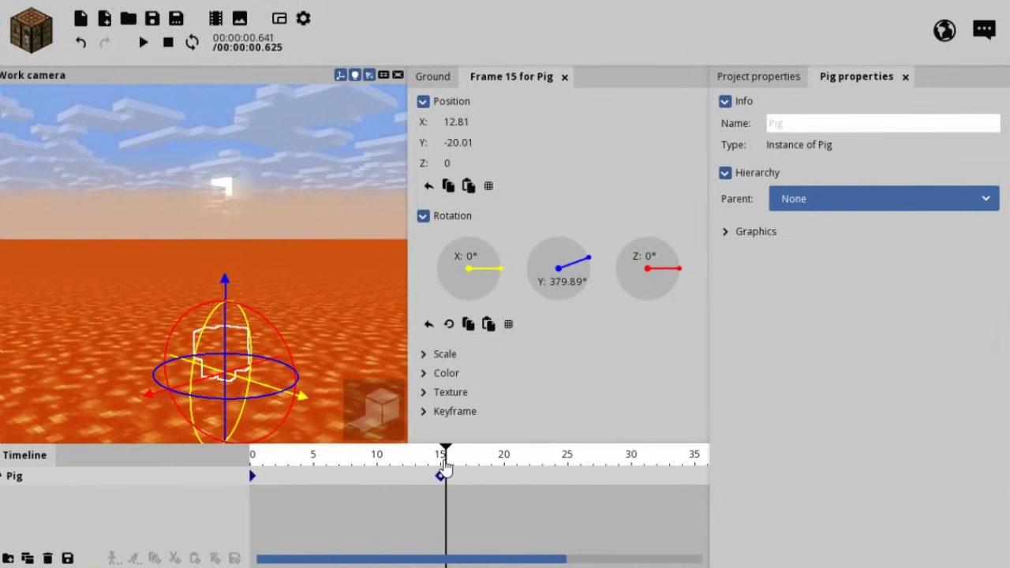
{"action": "left_click_drag", "start_coordinate": [444, 467], "coordinate": [214, 470]}
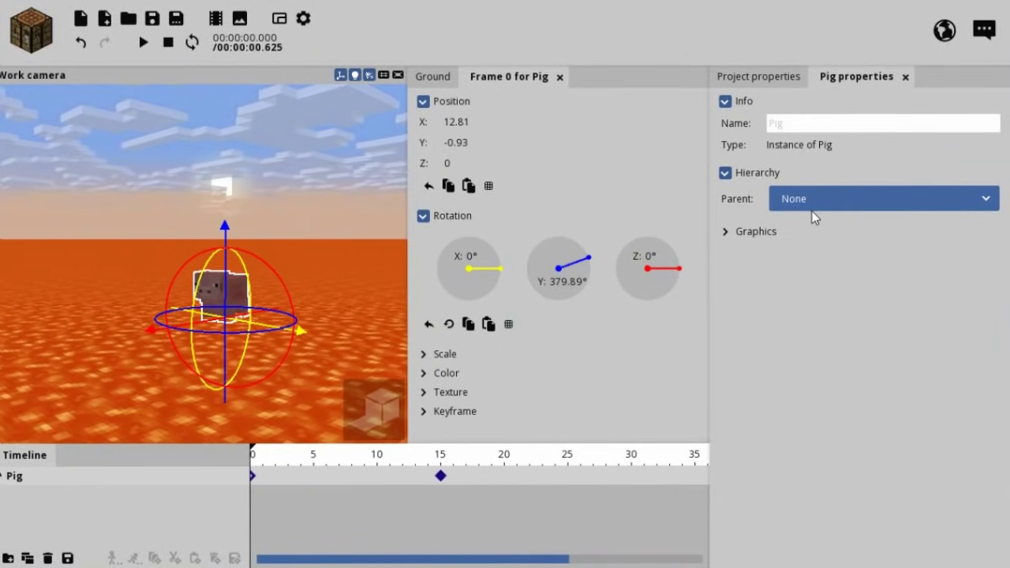
Step: Play back and scrub the animation to check the pig sinking
{"action": "key", "text": "space"}
{"action": "key", "text": "space"}
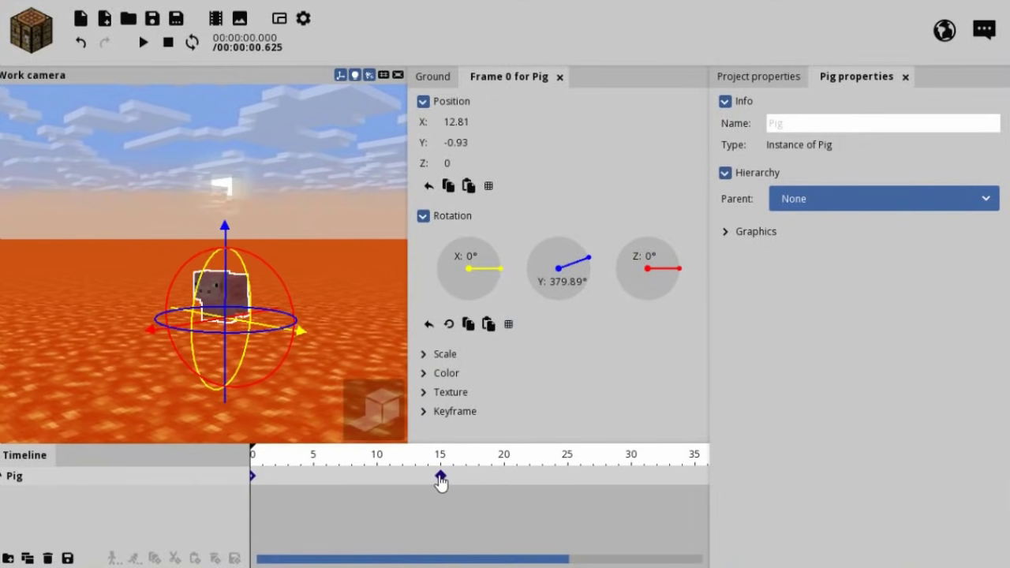
{"action": "mouse_move", "coordinate": [440, 456]}
{"action": "left_mouse_down"}
{"action": "mouse_move", "coordinate": [384, 456]}
{"action": "mouse_move", "coordinate": [491, 456]}
{"action": "mouse_move", "coordinate": [234, 455]}
{"action": "left_mouse_up"}
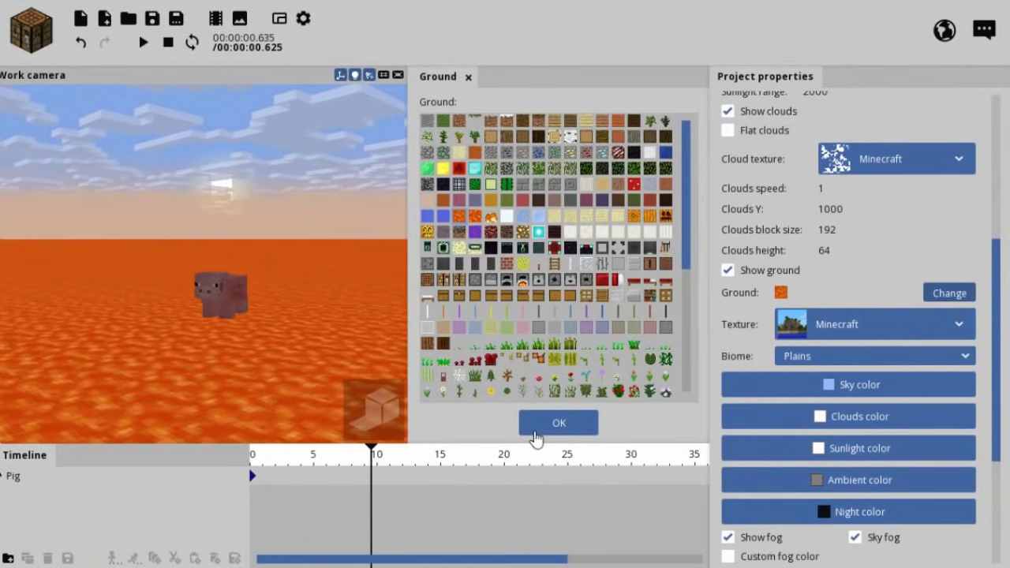
{"action": "left_click_drag", "start_coordinate": [372, 453], "coordinate": [313, 453]}
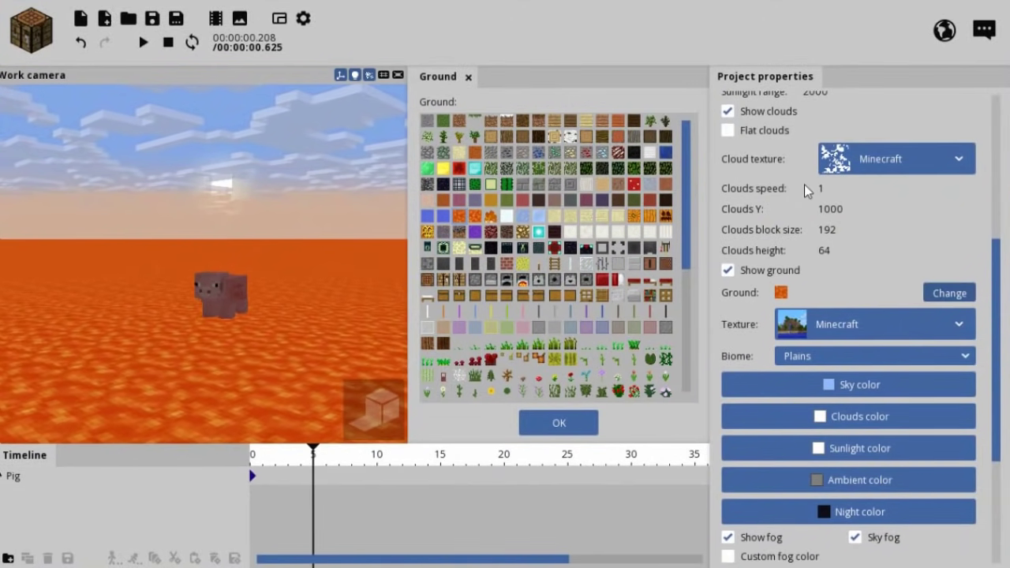
{"action": "left_click", "coordinate": [556, 423]}
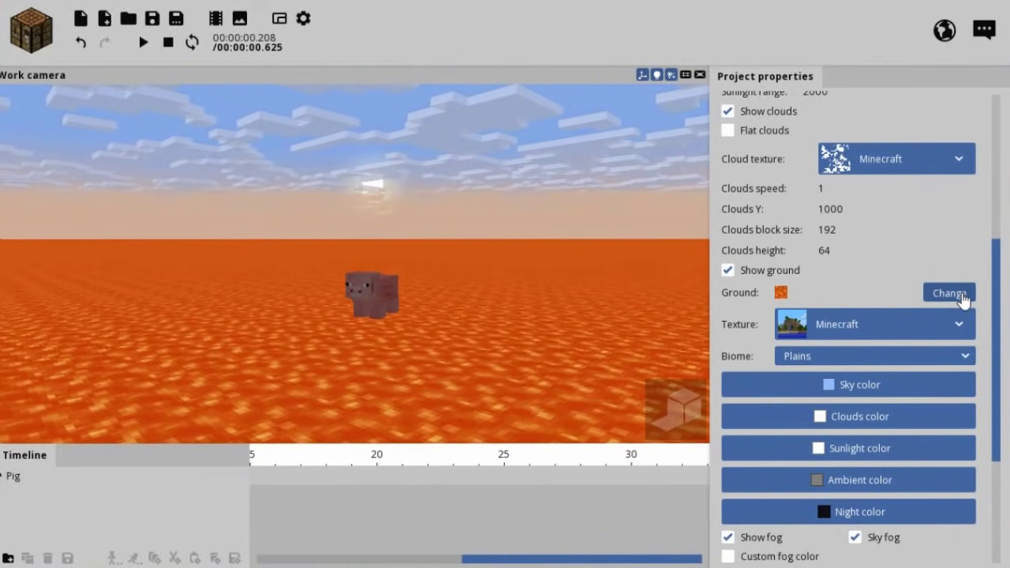
Step: Pick the grass block as the ground in place of lava and close the ground choices
{"action": "left_click", "coordinate": [949, 293]}
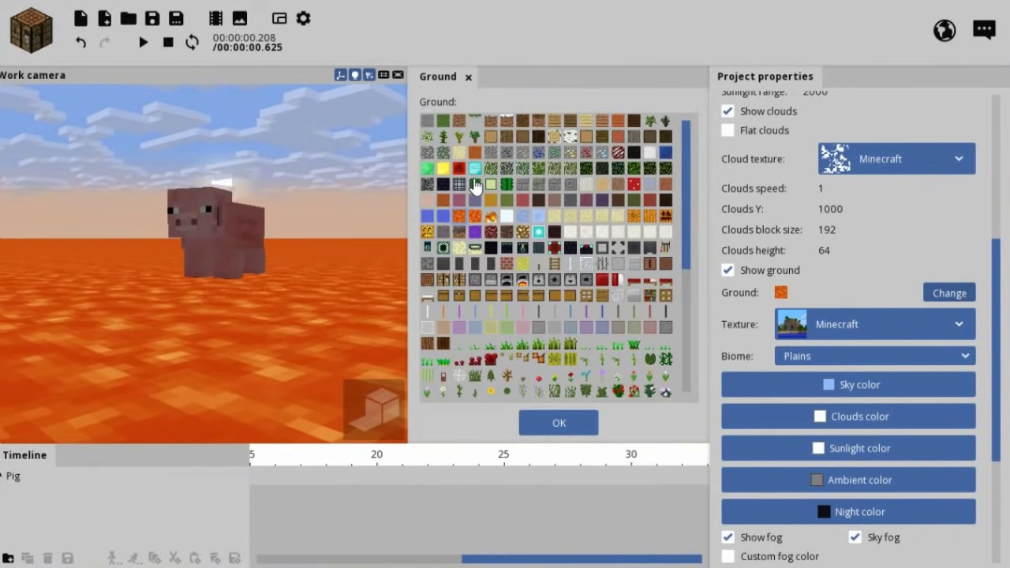
{"action": "left_click", "coordinate": [442, 124]}
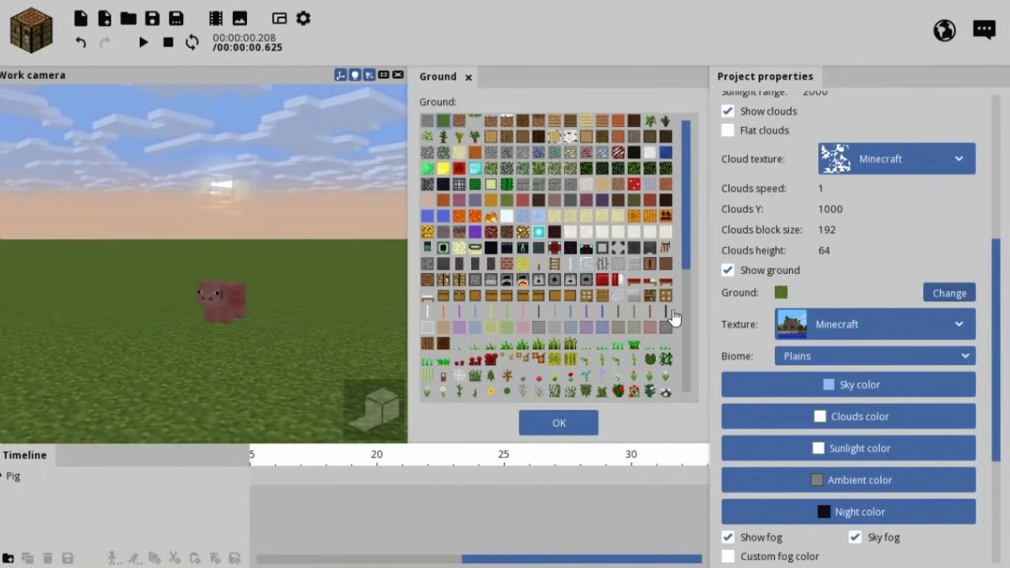
{"action": "left_click", "coordinate": [222, 303]}
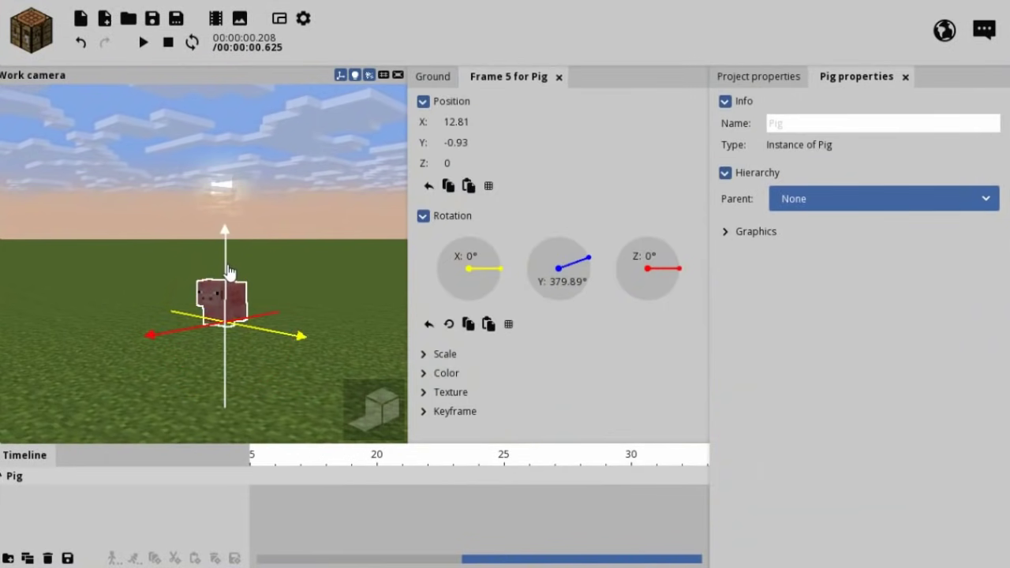
{"action": "left_click", "coordinate": [356, 173]}
{"action": "left_click", "coordinate": [469, 78]}
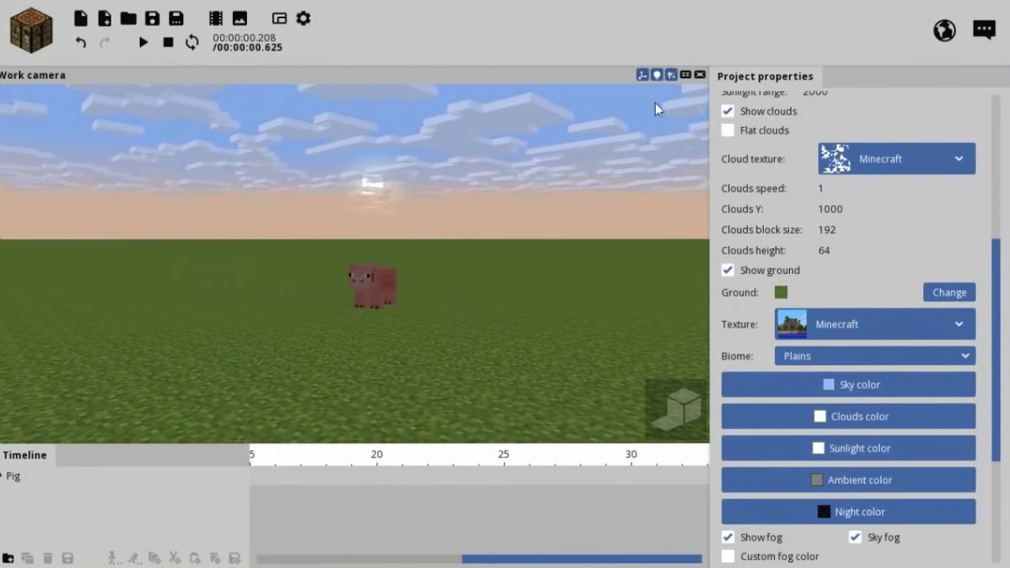
Step: Start a new character using the Human model
{"action": "left_click", "coordinate": [31, 32]}
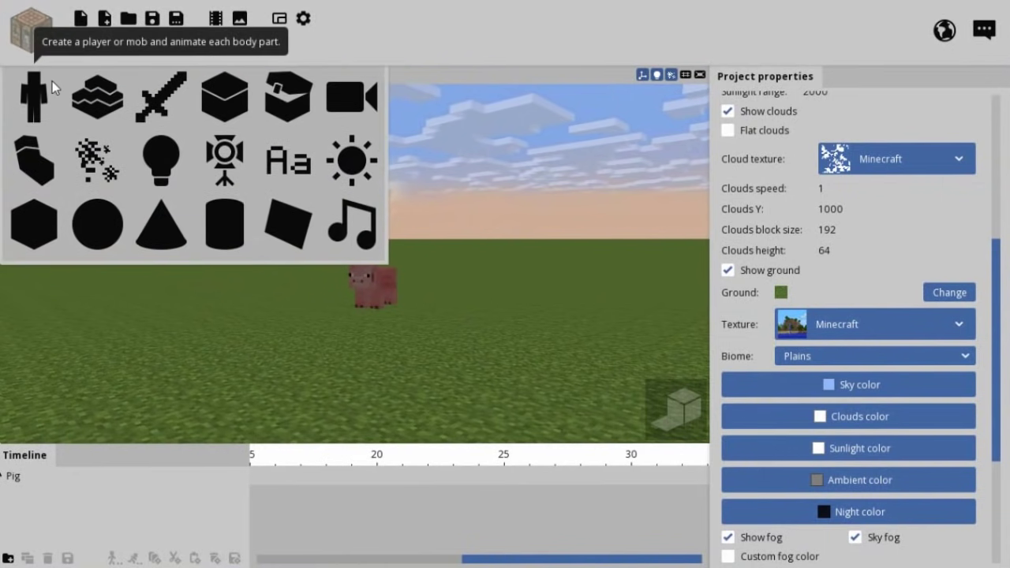
{"action": "left_click", "coordinate": [31, 103]}
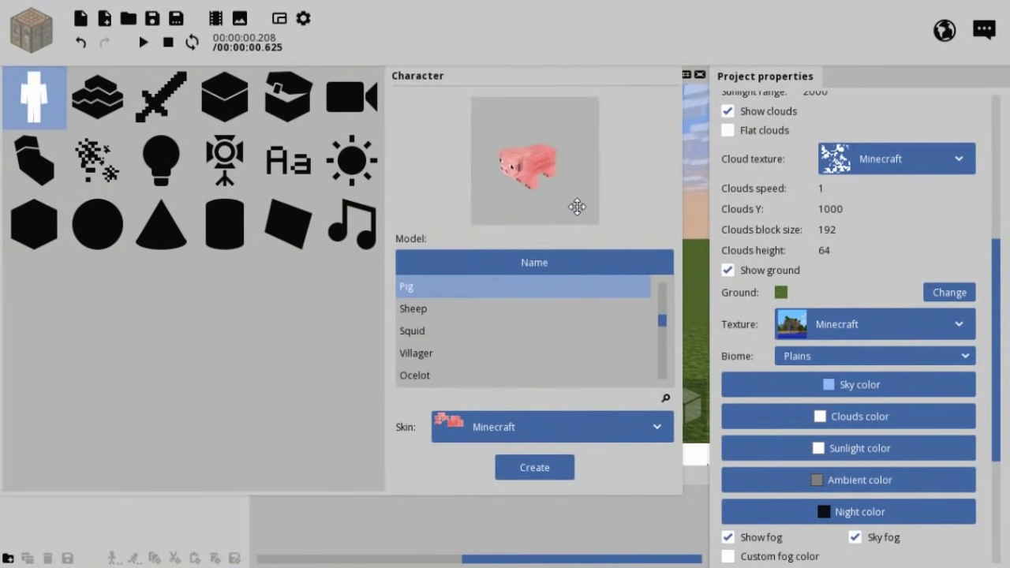
{"action": "left_click_drag", "start_coordinate": [661, 327], "coordinate": [572, 291]}
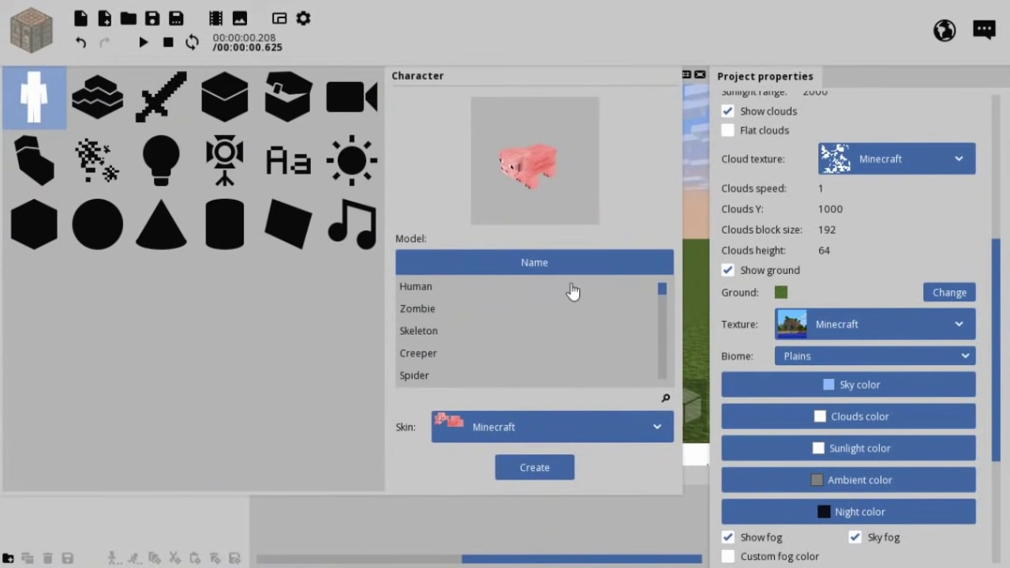
{"action": "left_click", "coordinate": [442, 288]}
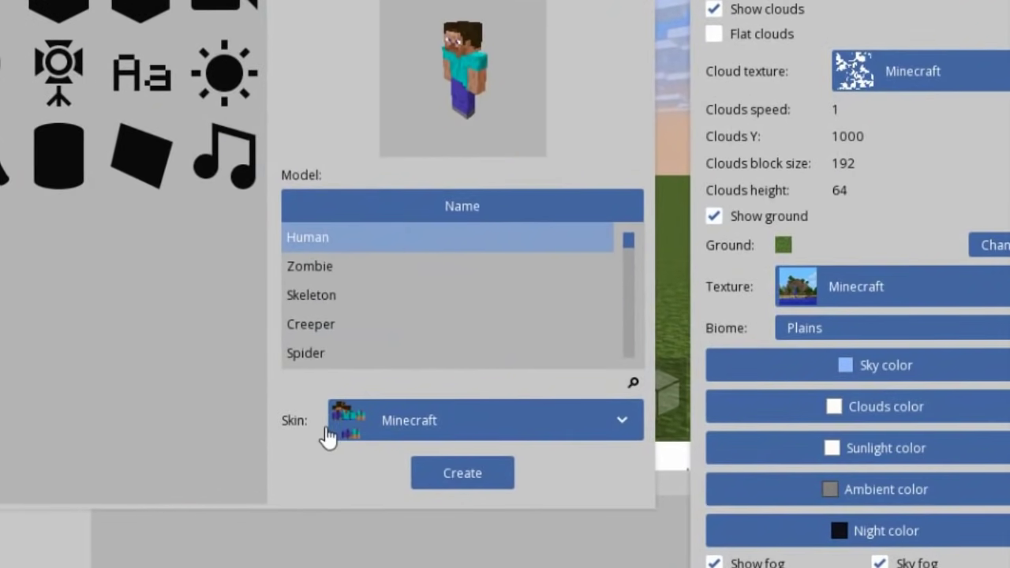
Step: Download player TrueMU's Santa skin and apply it to the character
{"action": "left_click", "coordinate": [367, 423]}
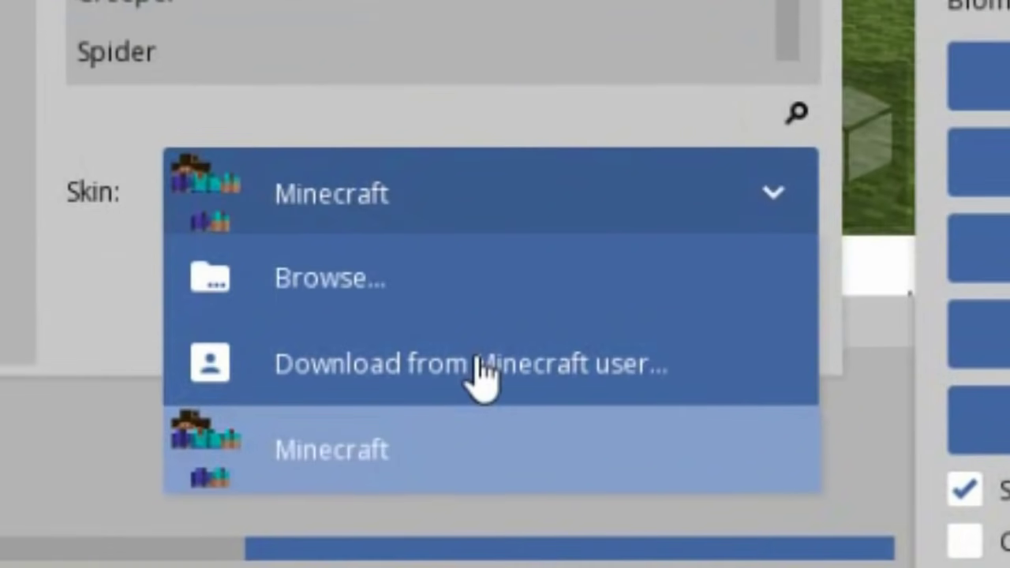
{"action": "left_click", "coordinate": [410, 387]}
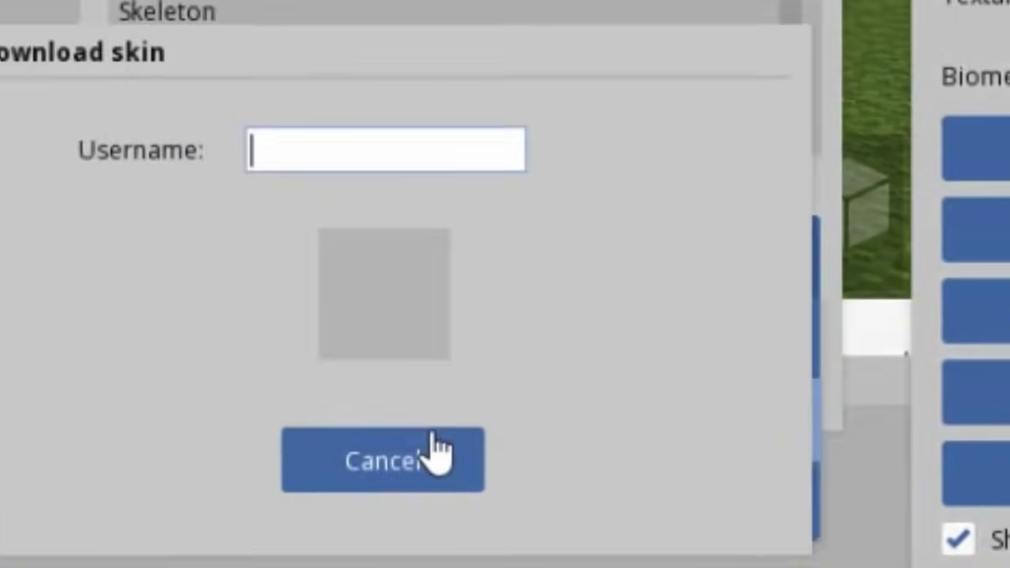
{"action": "type", "text": "TrueMU"}
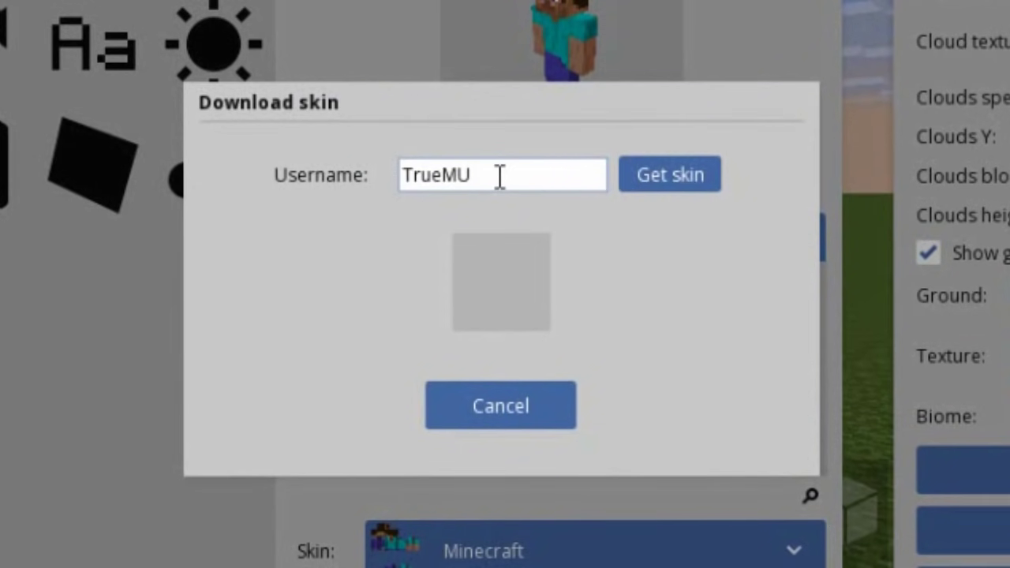
{"action": "left_click", "coordinate": [695, 183]}
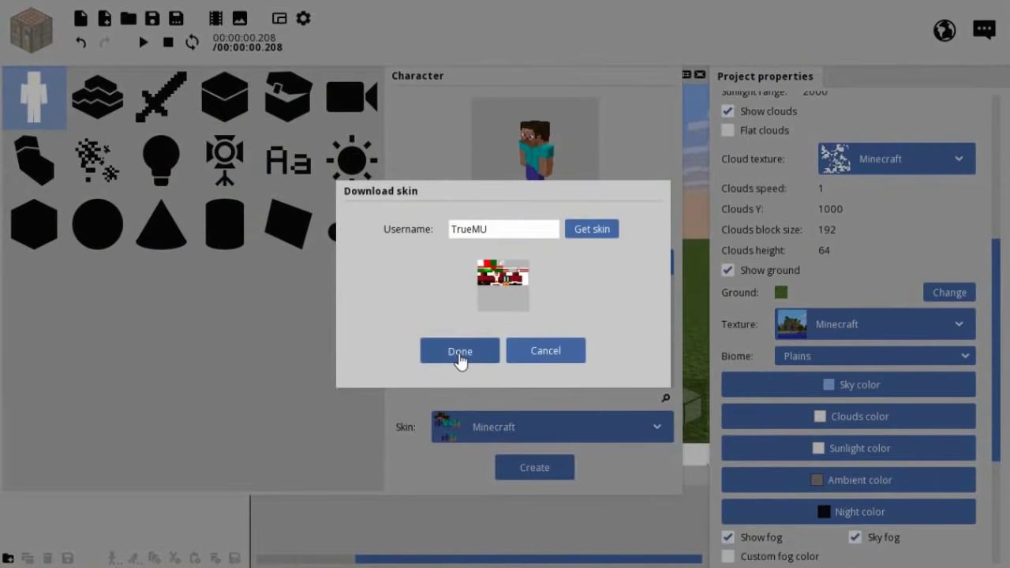
{"action": "left_click", "coordinate": [460, 352]}
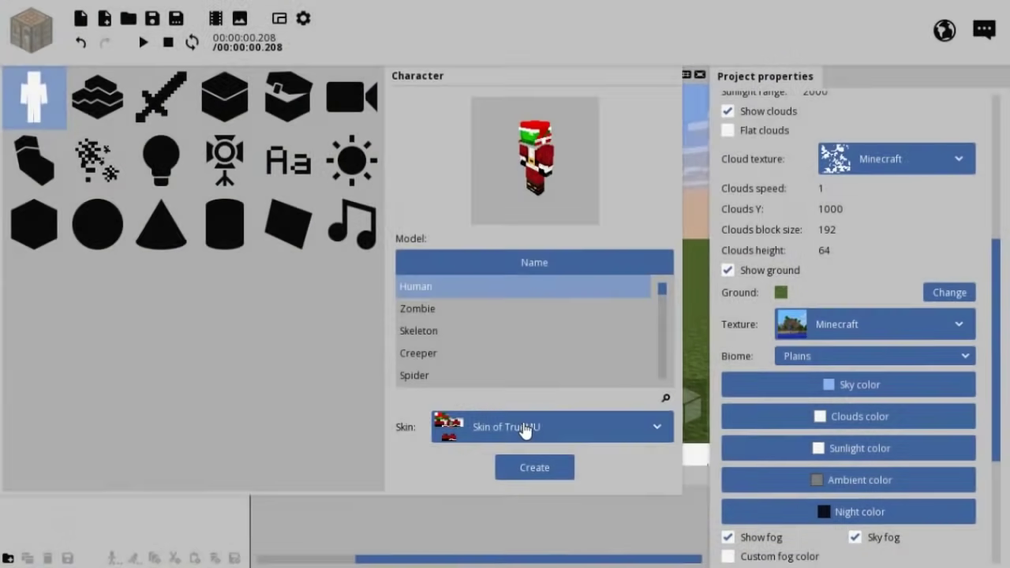
Step: Create the Santa human, then lower the pig to the ground and move it beside Santa
{"action": "left_click", "coordinate": [540, 470]}
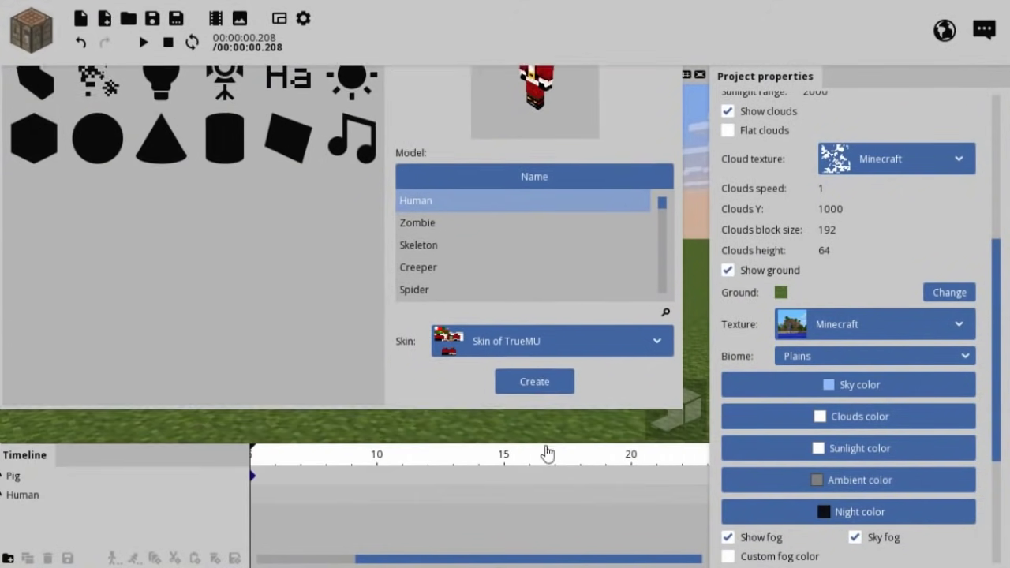
{"action": "left_click", "coordinate": [371, 290]}
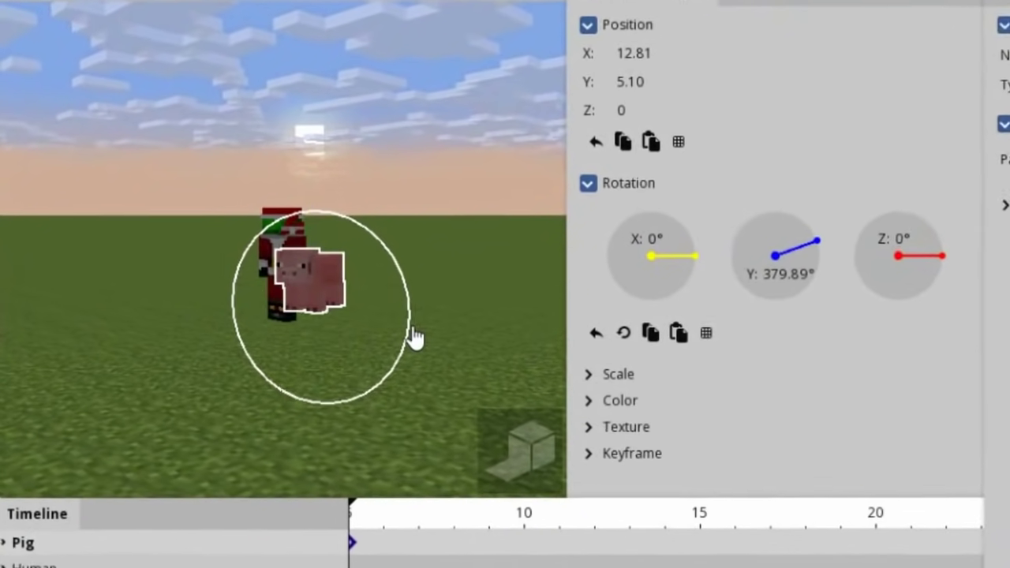
{"action": "left_click_drag", "start_coordinate": [288, 327], "coordinate": [291, 328]}
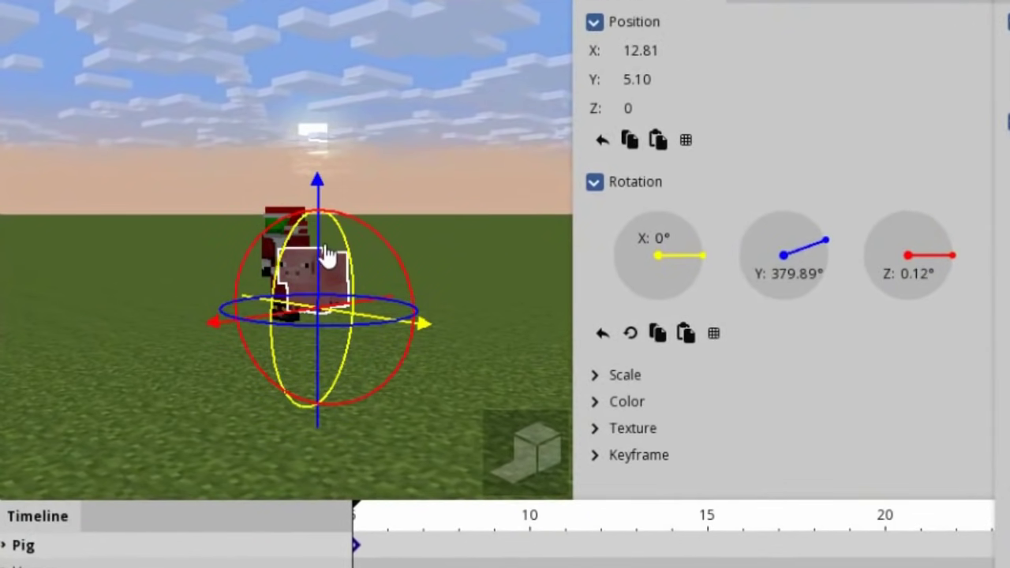
{"action": "left_click_drag", "start_coordinate": [325, 252], "coordinate": [323, 264]}
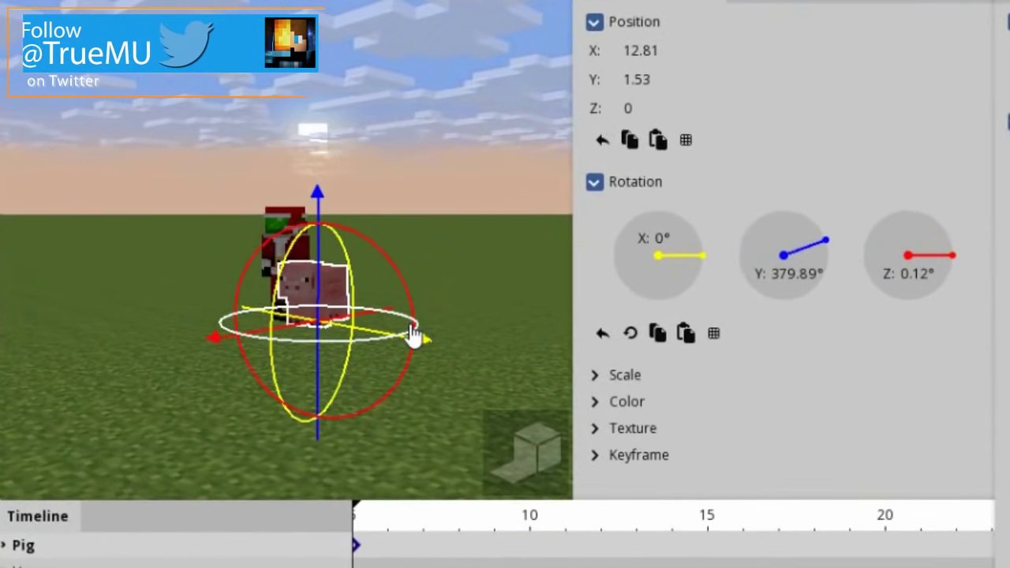
{"action": "left_click_drag", "start_coordinate": [423, 342], "coordinate": [467, 355]}
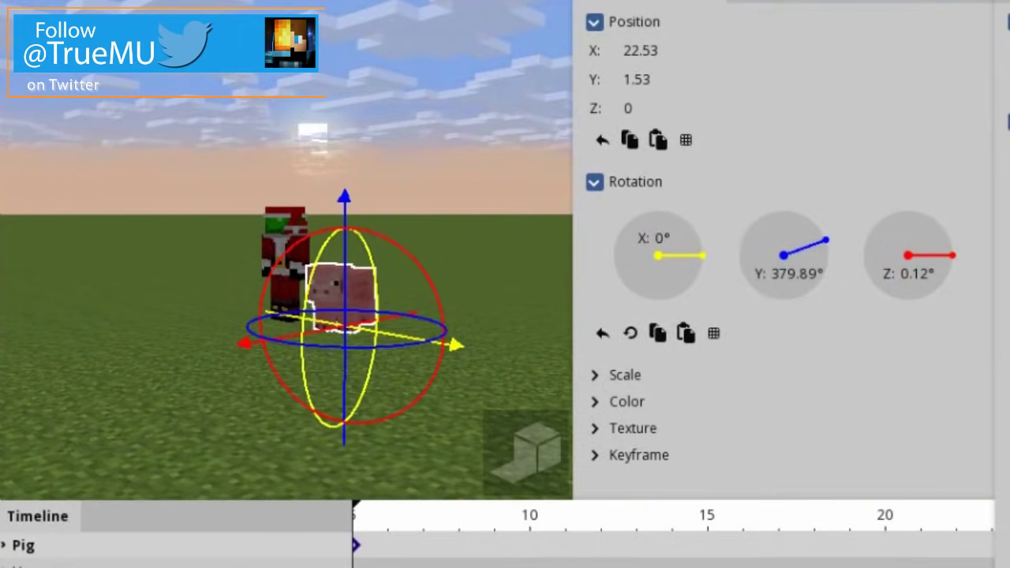
Step: Orbit and pull back the view to frame both Santa and the pig
{"action": "right_click_drag", "start_coordinate": [237, 308], "coordinate": [221, 300]}
{"action": "scroll", "coordinate": [221, 300], "scroll_direction": "up", "scroll_amount": 3}
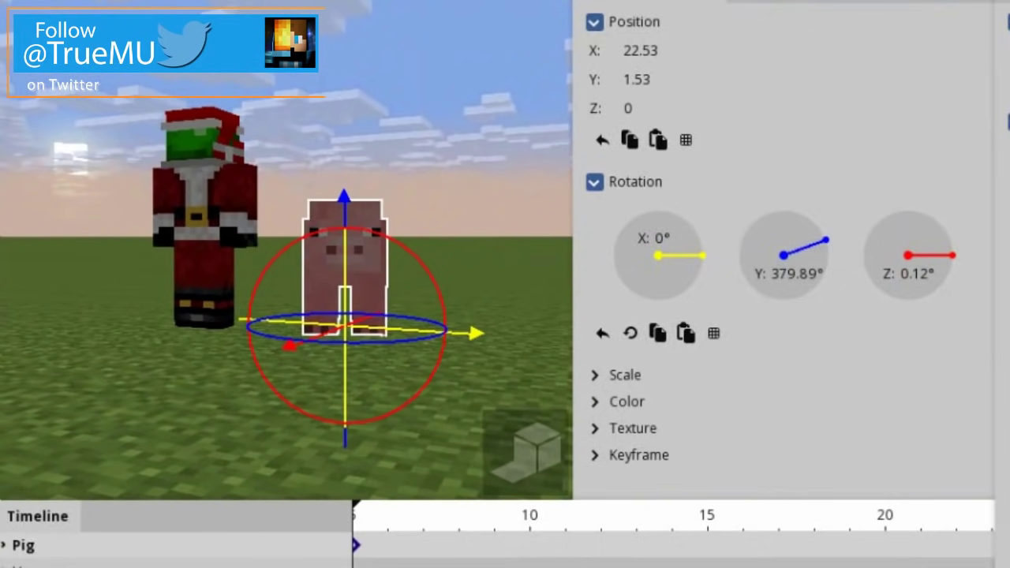
{"action": "right_click_drag", "start_coordinate": [284, 299], "coordinate": [236, 300]}
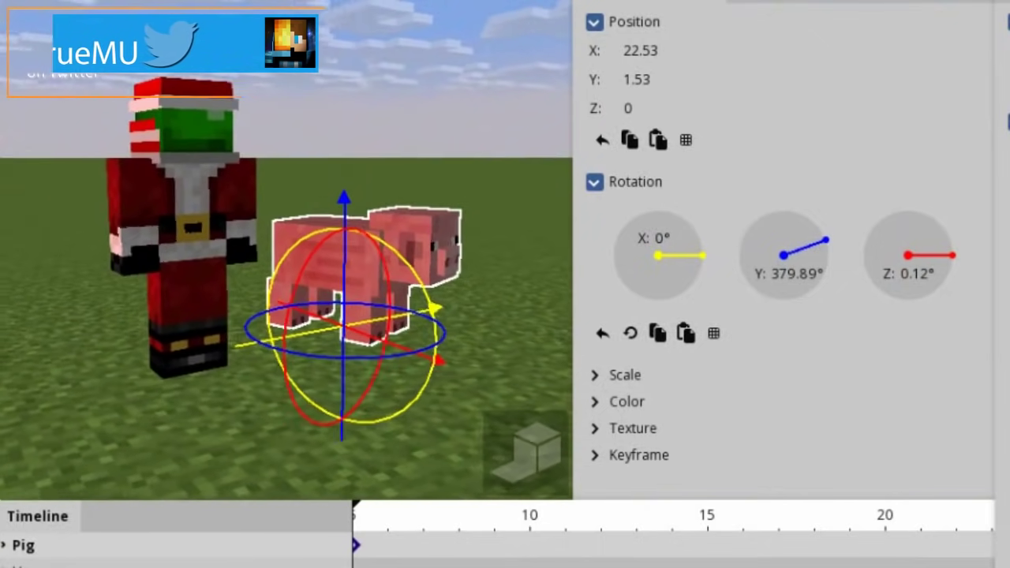
{"action": "mouse_move", "coordinate": [284, 299]}
{"action": "right_mouse_down"}
{"action": "mouse_move", "coordinate": [379, 299]}
{"action": "mouse_move", "coordinate": [260, 300]}
{"action": "right_mouse_up"}
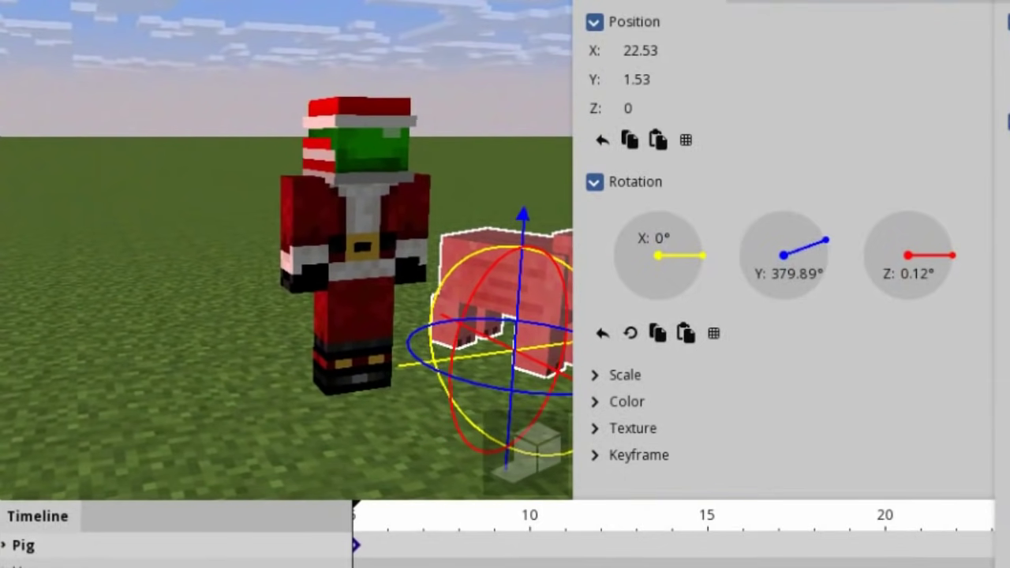
{"action": "mouse_move", "coordinate": [339, 300]}
{"action": "right_mouse_down"}
{"action": "mouse_move", "coordinate": [260, 300]}
{"action": "mouse_move", "coordinate": [371, 300]}
{"action": "right_mouse_up"}
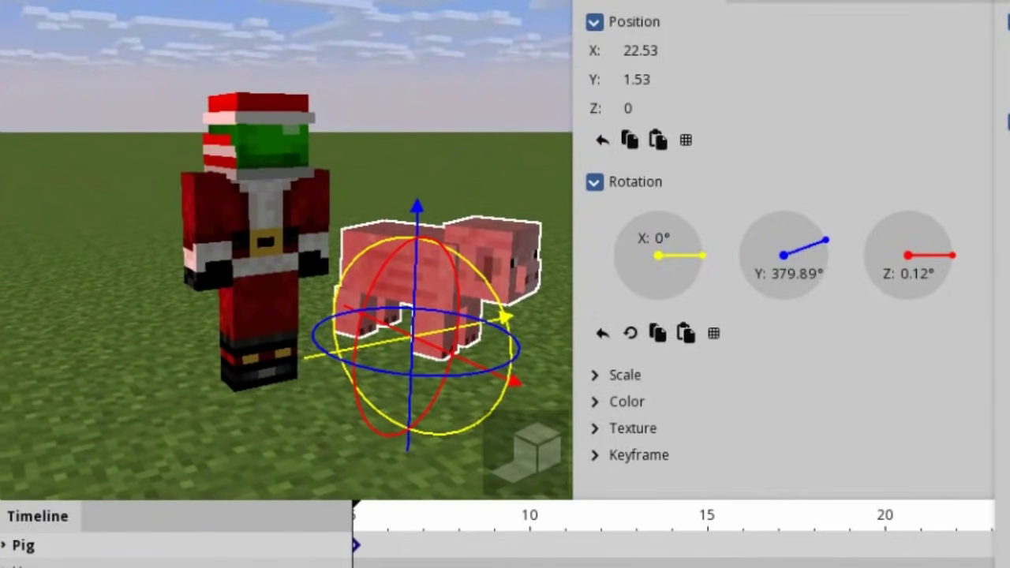
{"action": "mouse_move", "coordinate": [260, 226]}
{"action": "right_mouse_down"}
{"action": "mouse_move", "coordinate": [247, 226]}
{"action": "mouse_move", "coordinate": [276, 226]}
{"action": "right_mouse_up"}
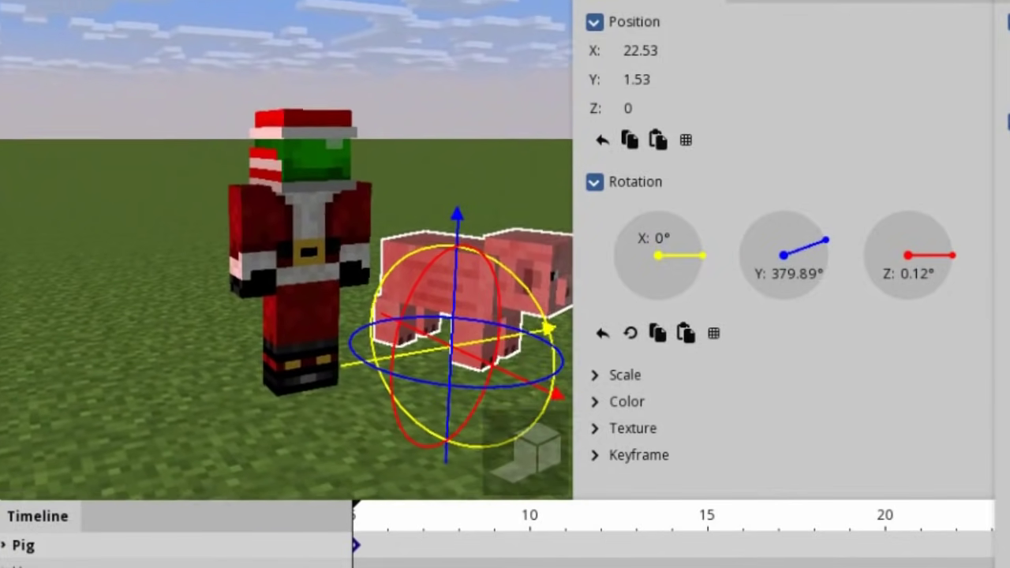
{"action": "right_click_drag", "start_coordinate": [401, 281], "coordinate": [410, 261]}
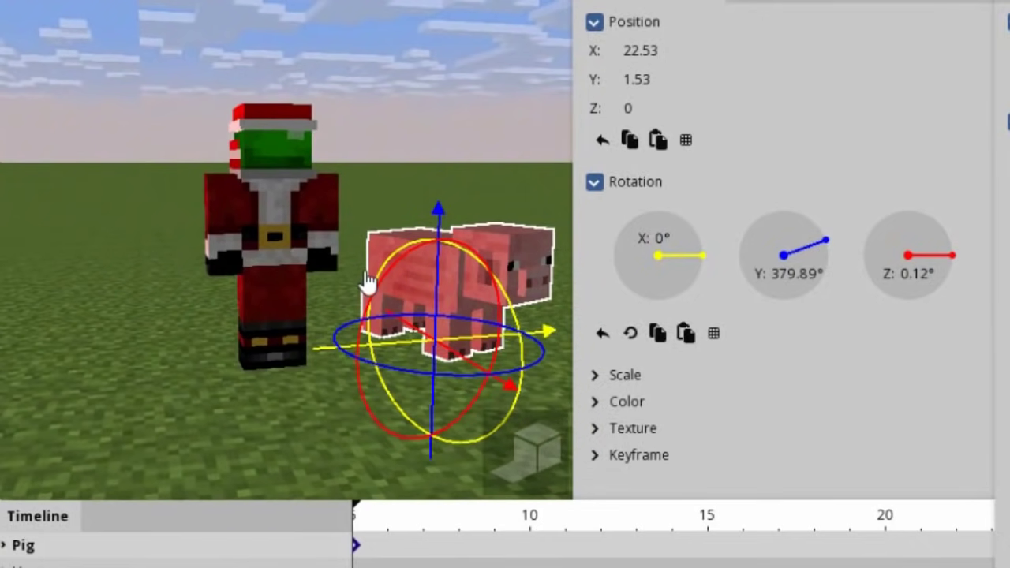
Step: Turn the pig slightly around its vertical axis, then check Santa's body and deselect
{"action": "left_click", "coordinate": [447, 165]}
{"action": "left_click", "coordinate": [689, 280]}
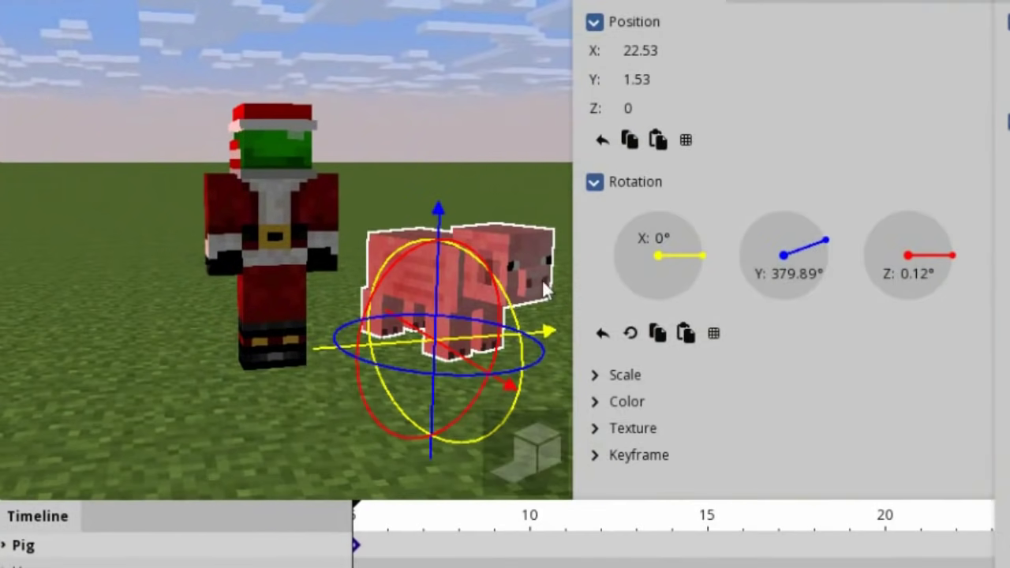
{"action": "left_click_drag", "start_coordinate": [367, 361], "coordinate": [302, 361]}
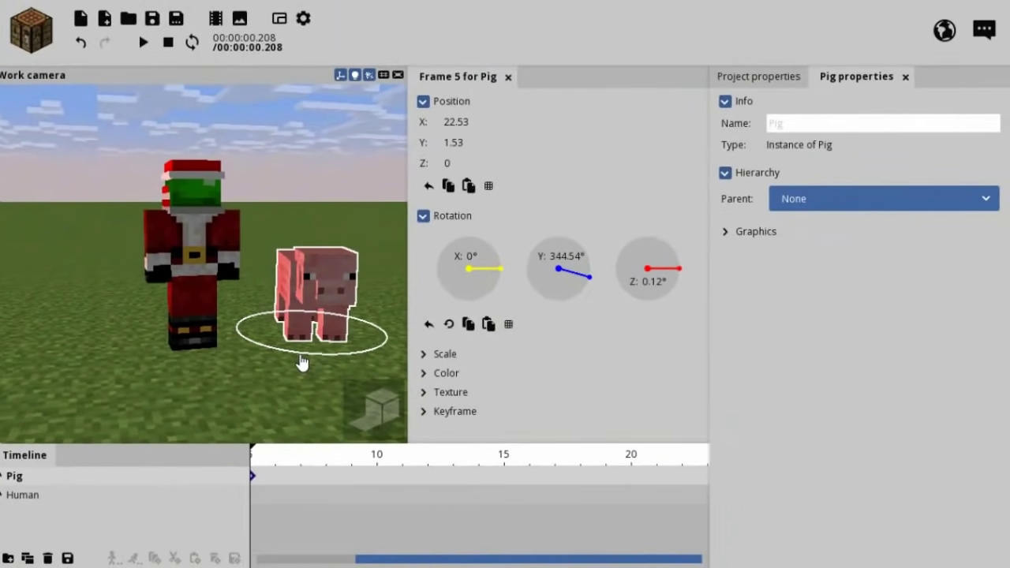
{"action": "left_click", "coordinate": [207, 239]}
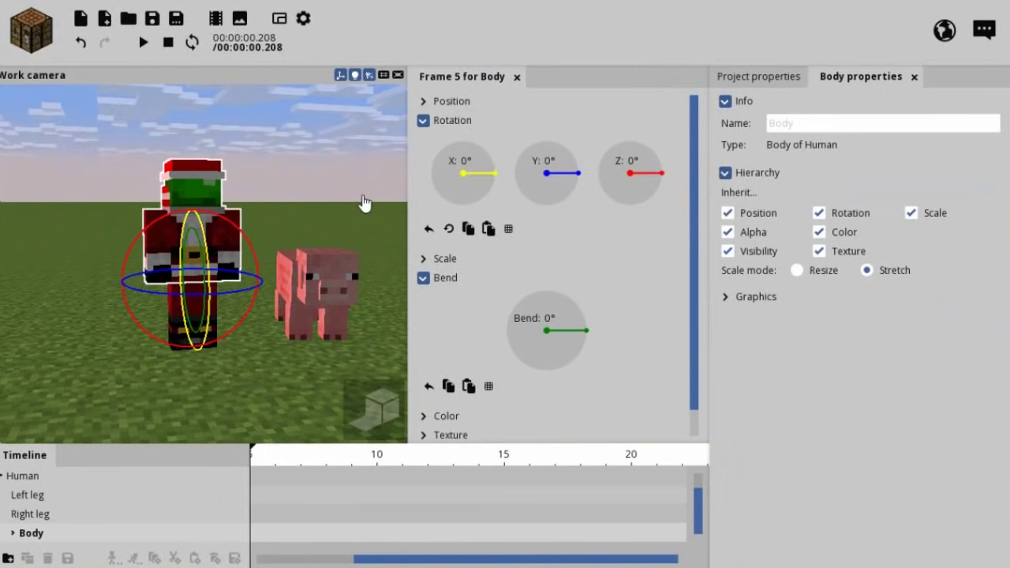
{"action": "left_click", "coordinate": [270, 166]}
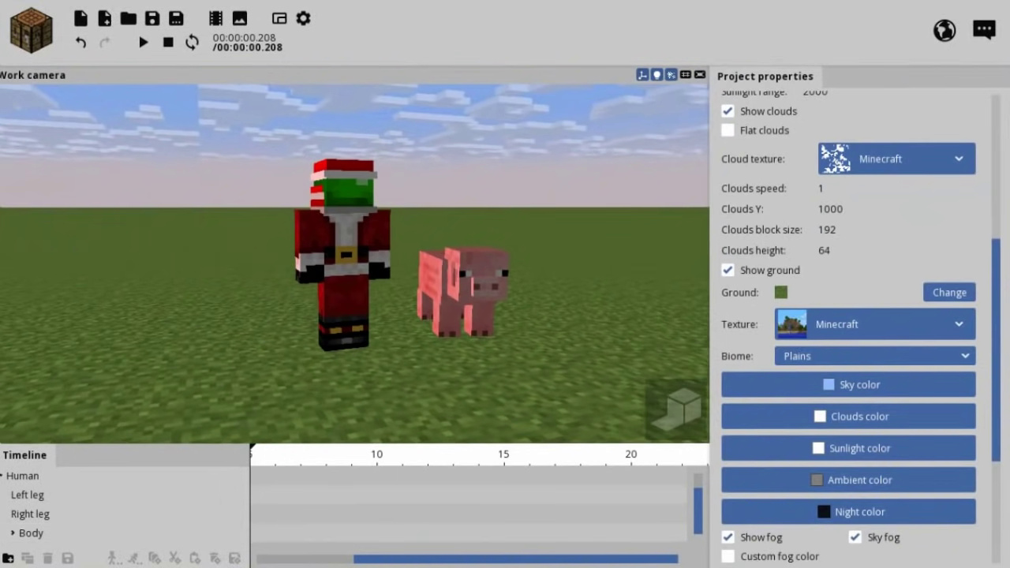
Step: Change the sky colour to a more saturated blue
{"action": "right_click_drag", "start_coordinate": [462, 225], "coordinate": [466, 213]}
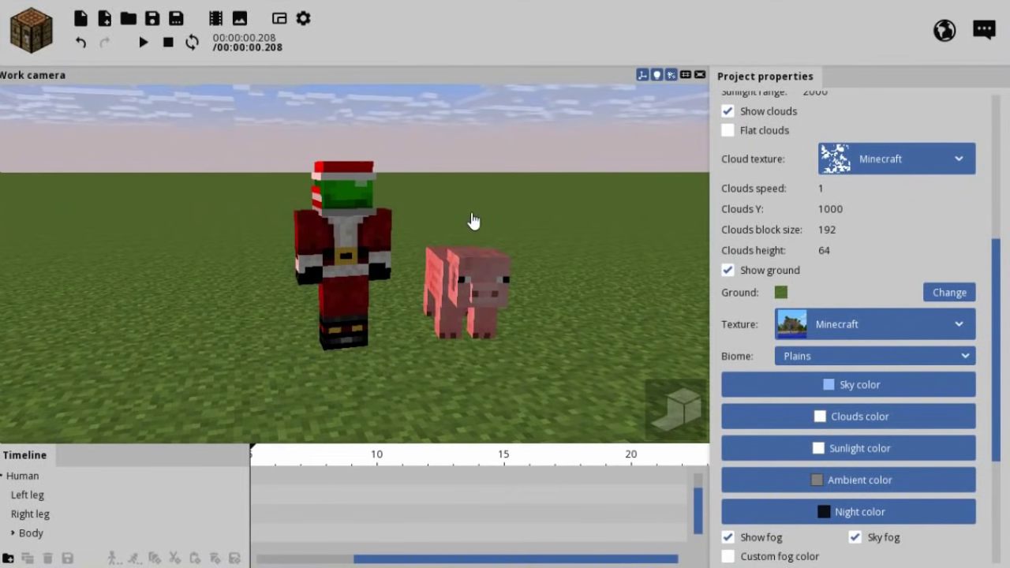
{"action": "scroll", "coordinate": [848, 316], "scroll_direction": "down", "scroll_amount": 4}
{"action": "scroll", "coordinate": [890, 384], "scroll_direction": "up", "scroll_amount": 1}
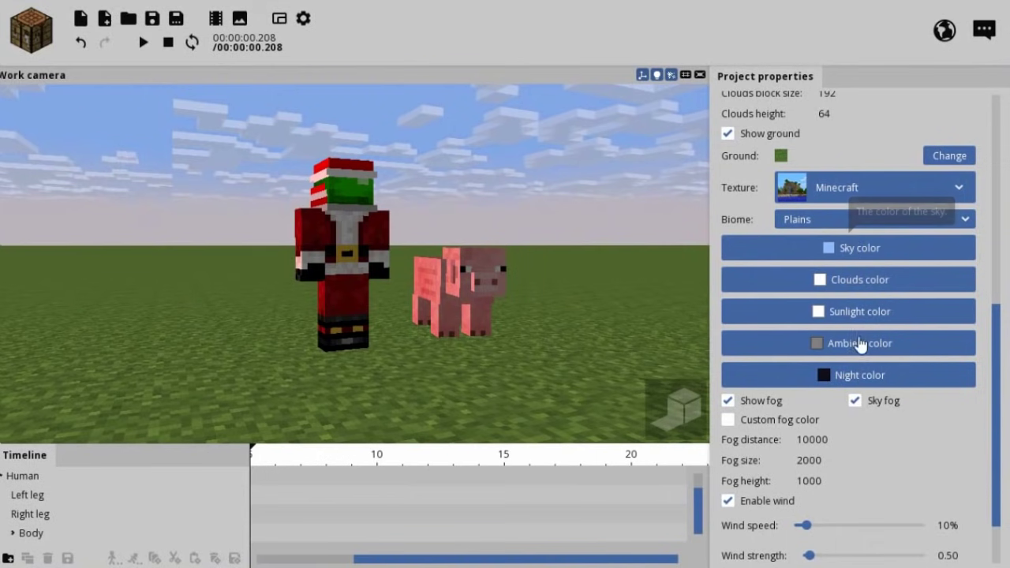
{"action": "left_click", "coordinate": [859, 248]}
{"action": "mouse_move", "coordinate": [455, 264]}
{"action": "left_mouse_down"}
{"action": "mouse_move", "coordinate": [500, 129]}
{"action": "mouse_move", "coordinate": [489, 160]}
{"action": "mouse_move", "coordinate": [480, 158]}
{"action": "left_mouse_up"}
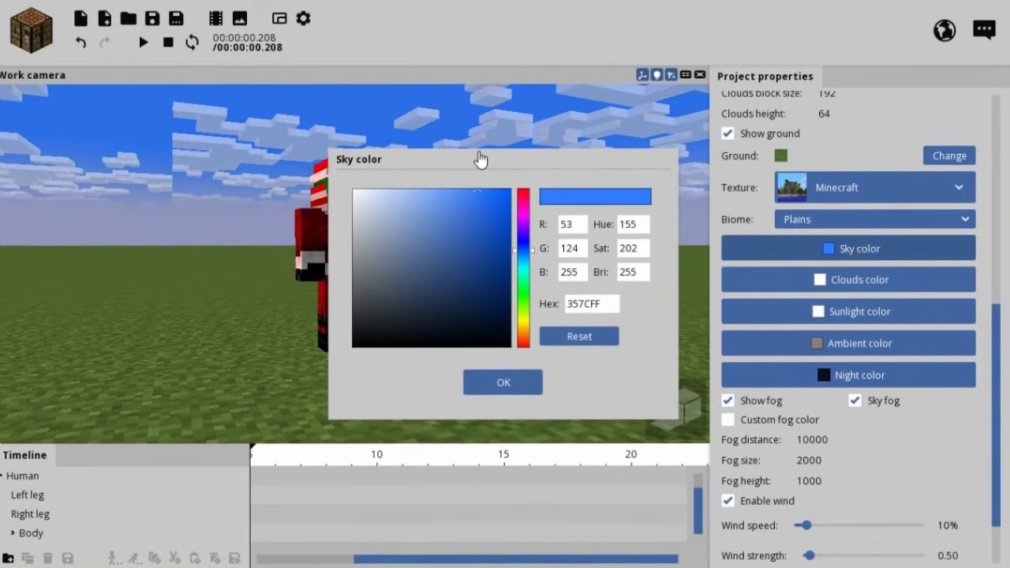
Step: Confirm the sunlight colour, keeping it white
{"action": "left_click", "coordinate": [884, 315]}
{"action": "mouse_move", "coordinate": [457, 266]}
{"action": "left_mouse_down"}
{"action": "mouse_move", "coordinate": [474, 172]}
{"action": "mouse_move", "coordinate": [439, 185]}
{"action": "mouse_move", "coordinate": [273, 151]}
{"action": "mouse_move", "coordinate": [484, 135]}
{"action": "mouse_move", "coordinate": [265, 47]}
{"action": "left_mouse_up"}
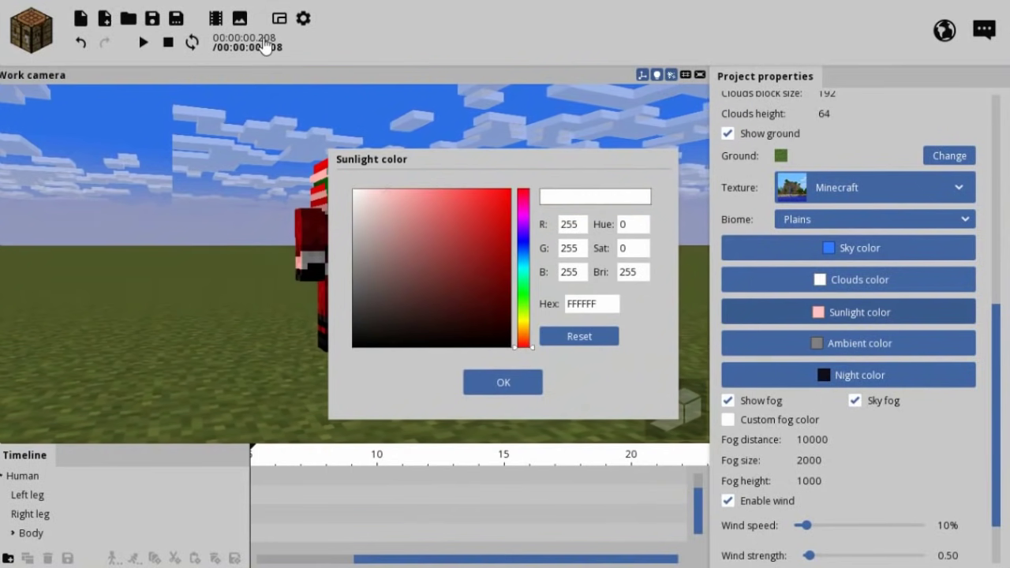
{"action": "left_click", "coordinate": [505, 382]}
{"action": "left_click", "coordinate": [29, 39]}
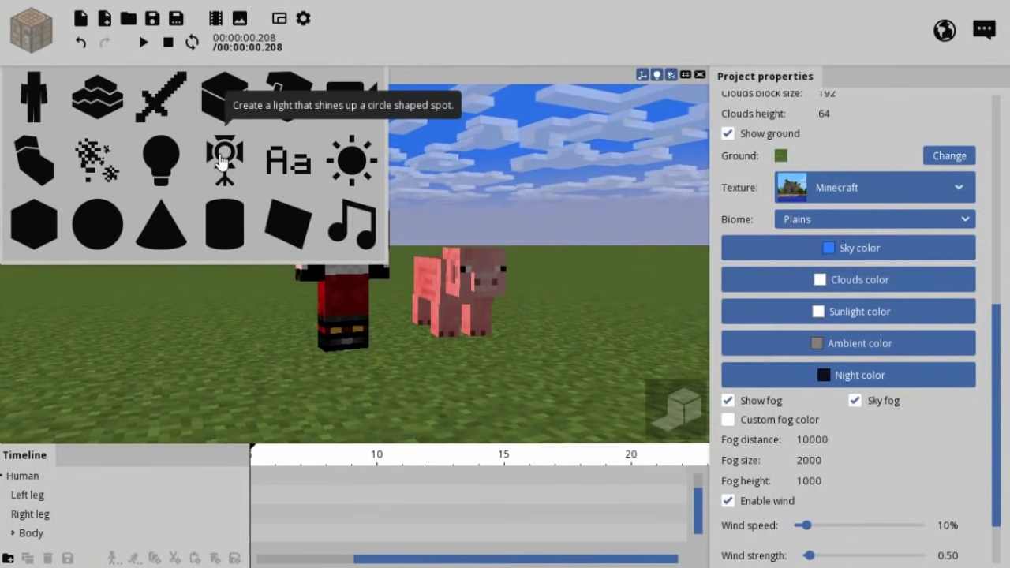
Step: Create a point light and drag it up into the sky above Santa and the pig
{"action": "left_click", "coordinate": [188, 163]}
{"action": "left_click", "coordinate": [539, 175]}
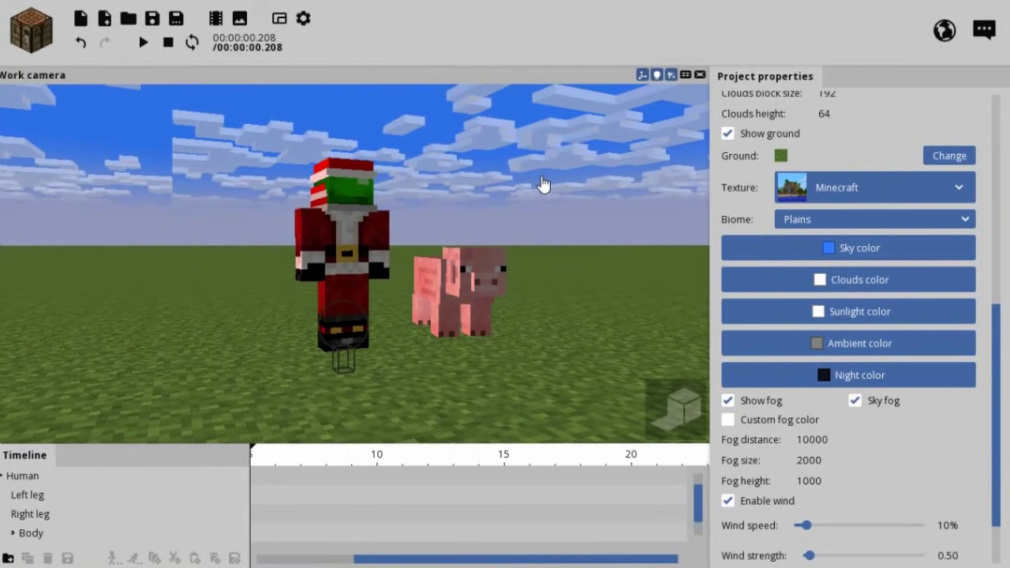
{"action": "left_click", "coordinate": [351, 357]}
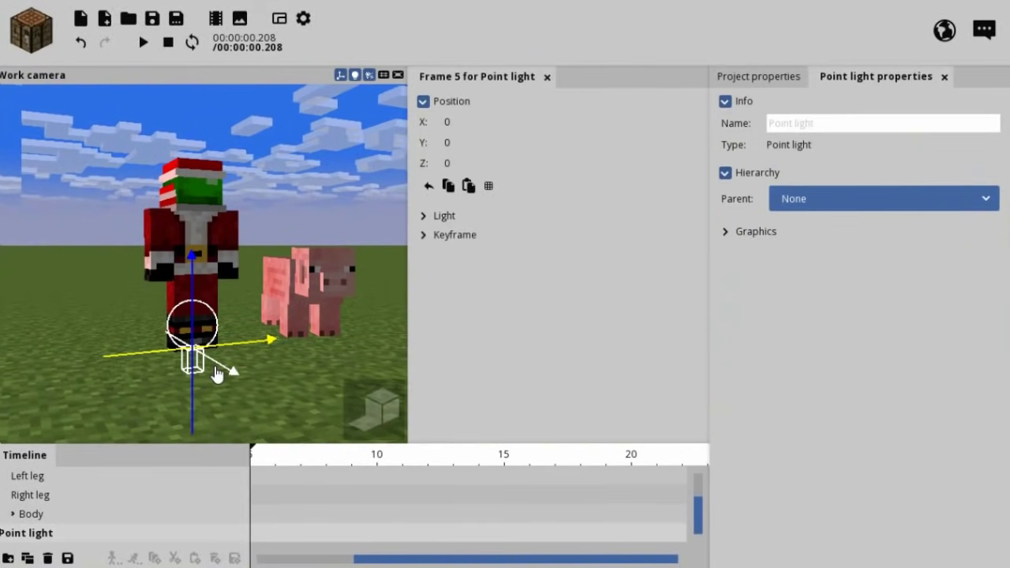
{"action": "mouse_move", "coordinate": [217, 375]}
{"action": "left_mouse_down"}
{"action": "mouse_move", "coordinate": [315, 379]}
{"action": "mouse_move", "coordinate": [335, 28]}
{"action": "mouse_move", "coordinate": [347, 135]}
{"action": "left_mouse_up"}
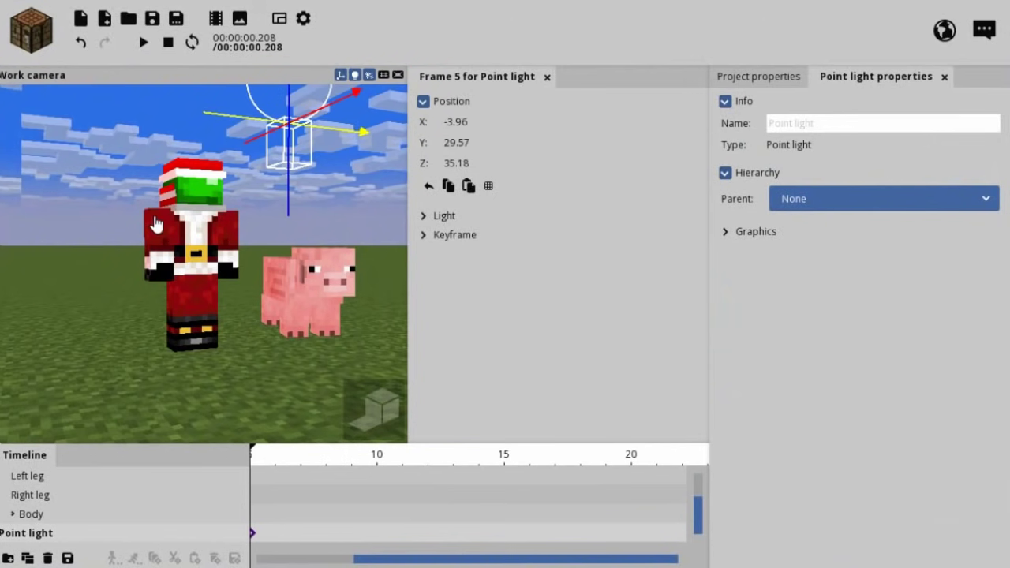
{"action": "left_click", "coordinate": [159, 161]}
{"action": "right_click_drag", "start_coordinate": [276, 187], "coordinate": [299, 175]}
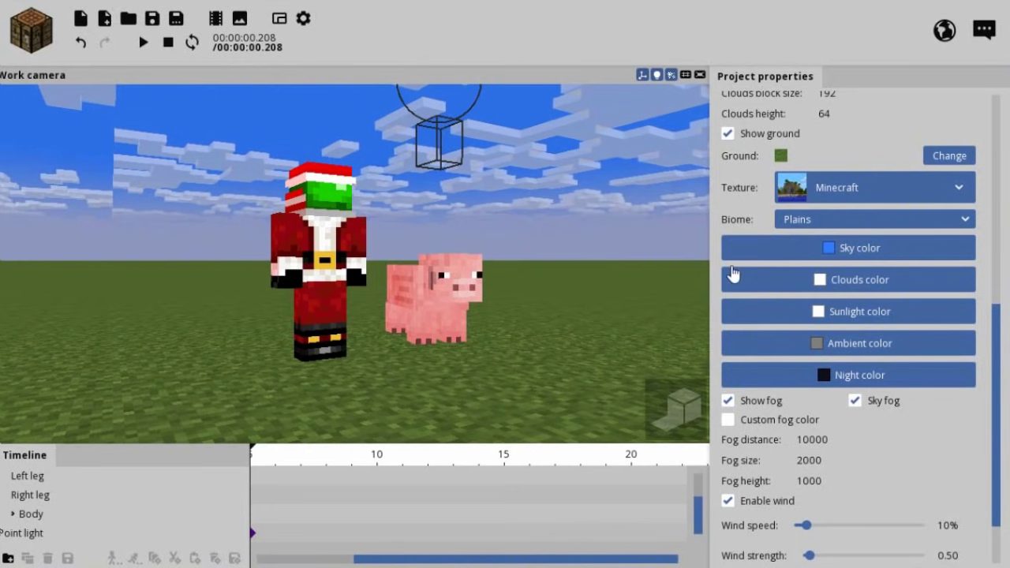
{"action": "left_click", "coordinate": [440, 164]}
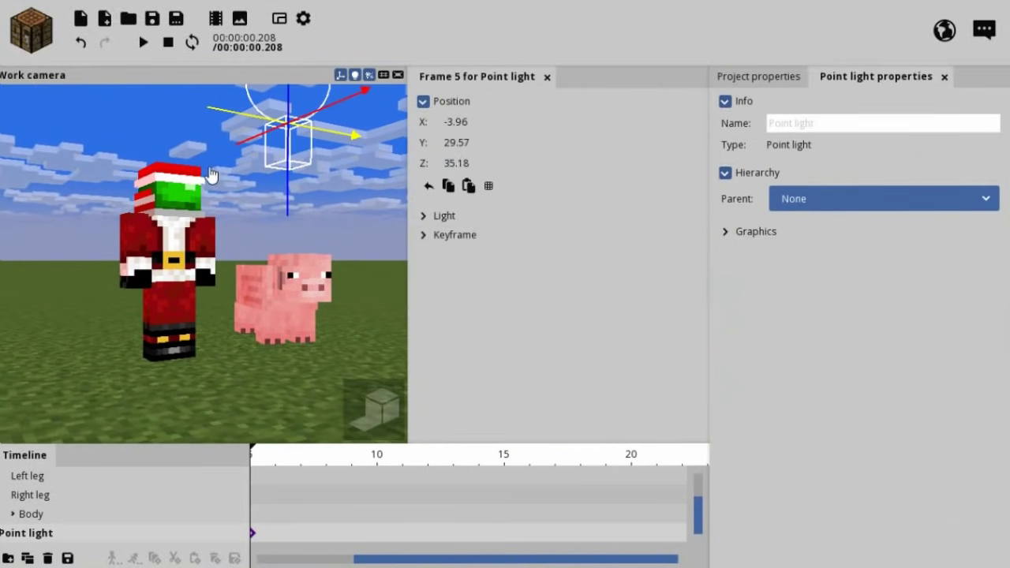
{"action": "left_click", "coordinate": [168, 120]}
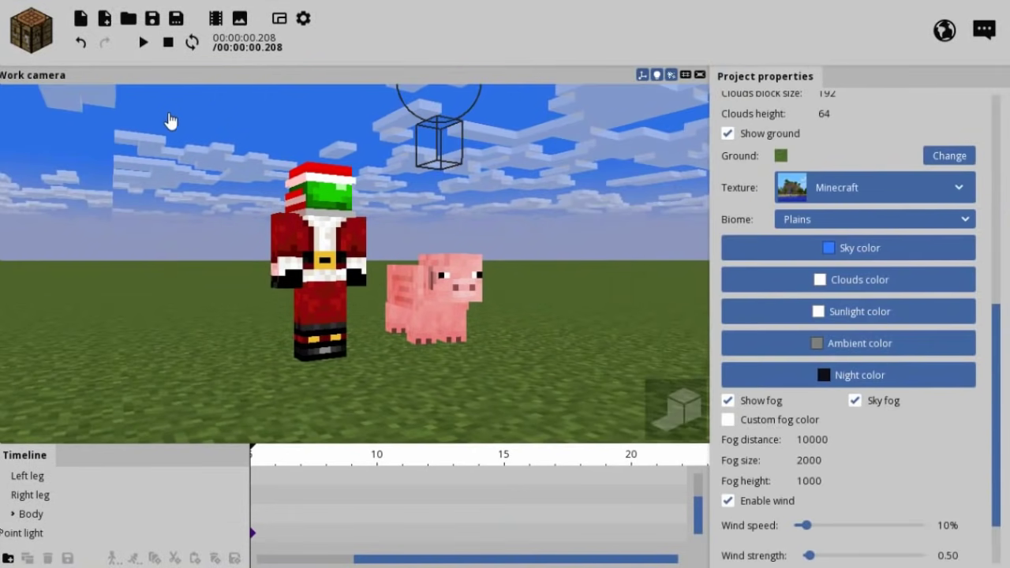
Step: Turn on high-quality rendering with shadows and orbit around Santa and the pig
{"action": "left_click", "coordinate": [675, 414]}
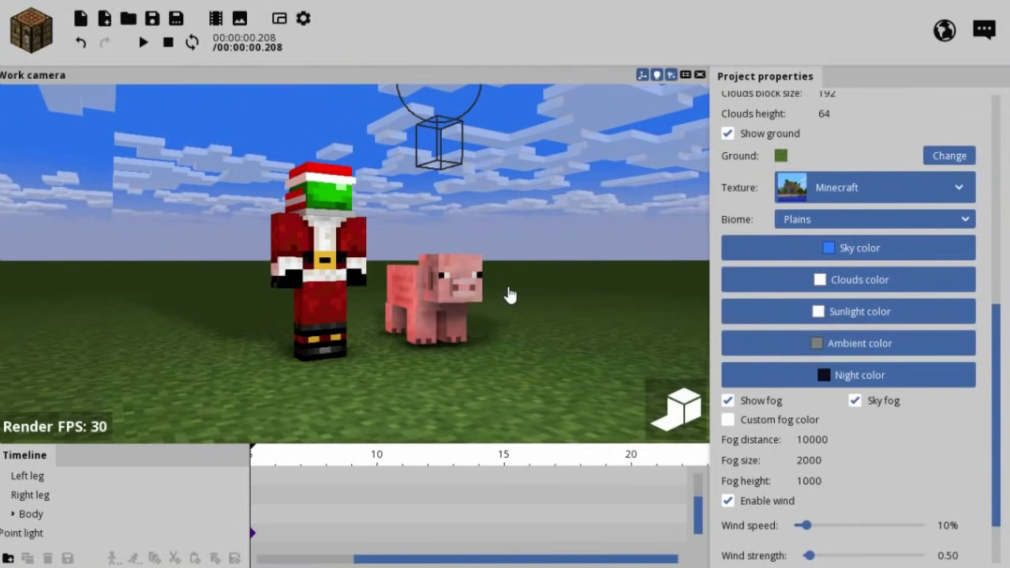
{"action": "middle_click_drag", "start_coordinate": [508, 281], "coordinate": [528, 299]}
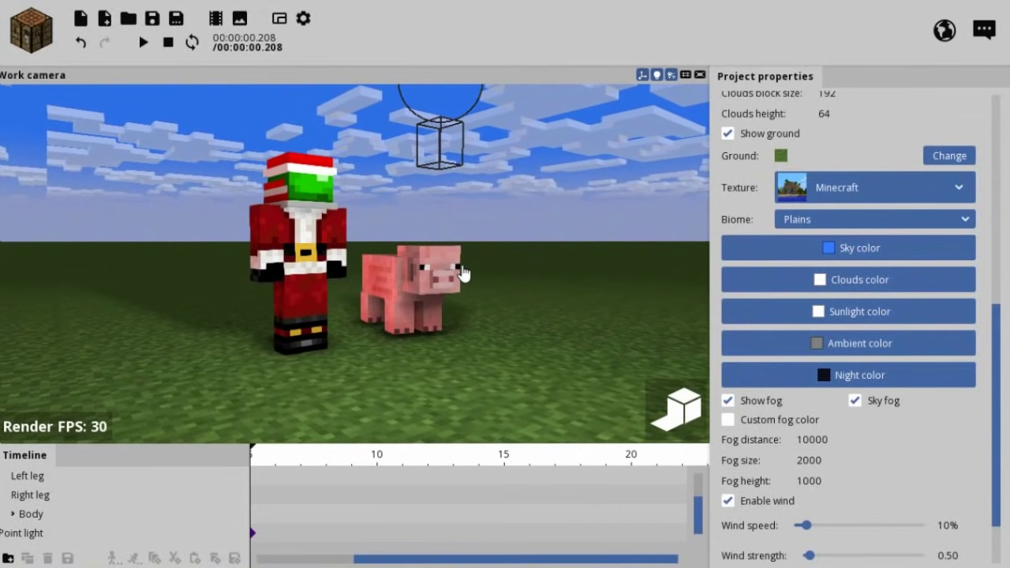
{"action": "middle_click_drag", "start_coordinate": [456, 271], "coordinate": [474, 270]}
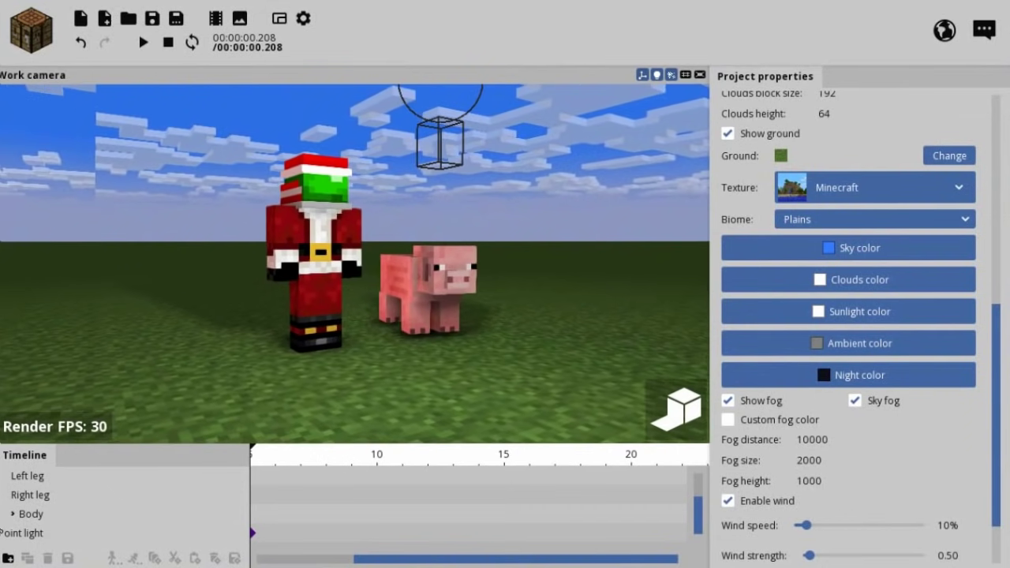
{"action": "left_click", "coordinate": [438, 170]}
{"action": "key", "text": "Escape"}
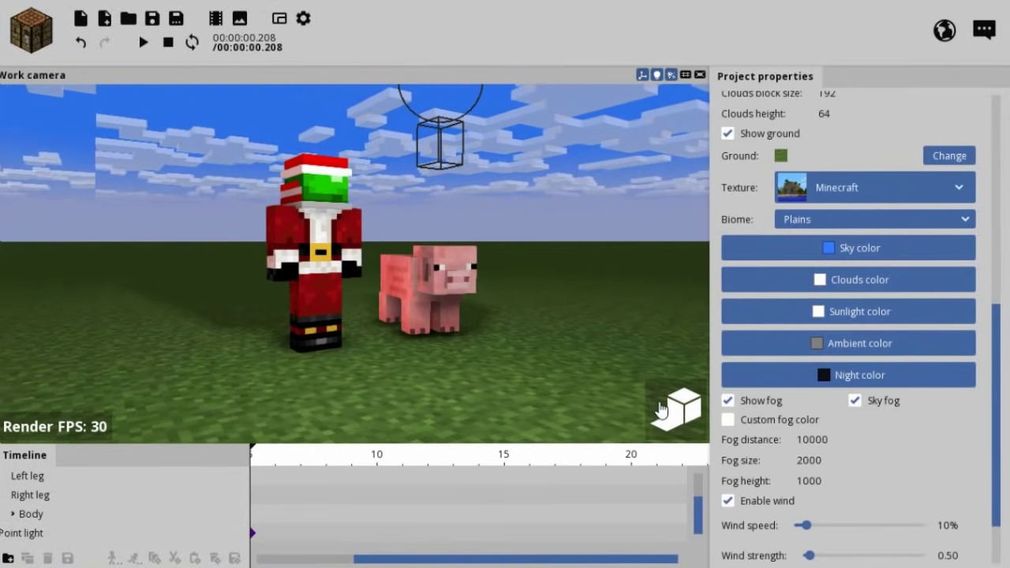
{"action": "middle_click_drag", "start_coordinate": [426, 267], "coordinate": [432, 281]}
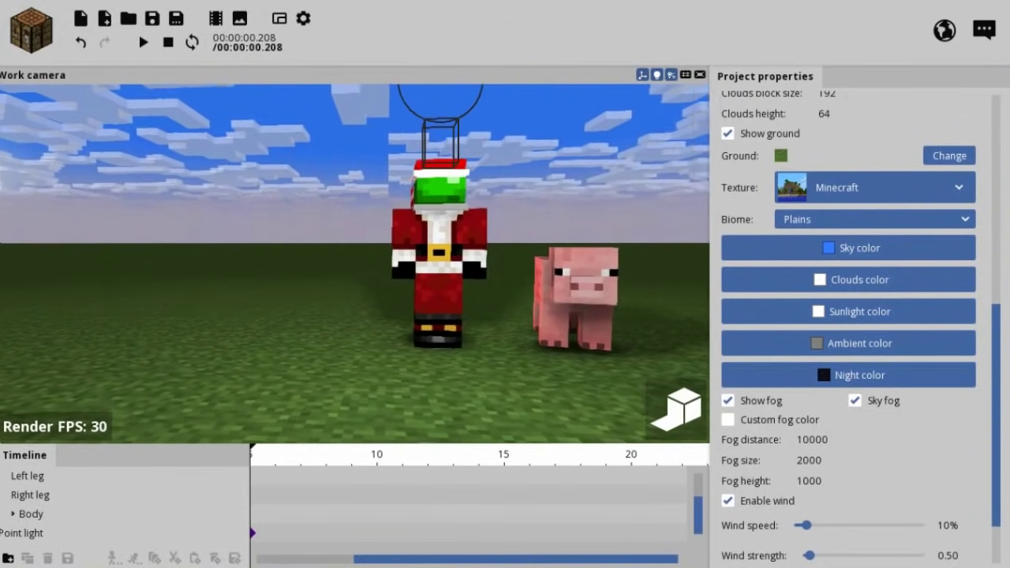
Step: Raise the point light higher on its Z axis and reframe the view on the scene
{"action": "left_click", "coordinate": [428, 157]}
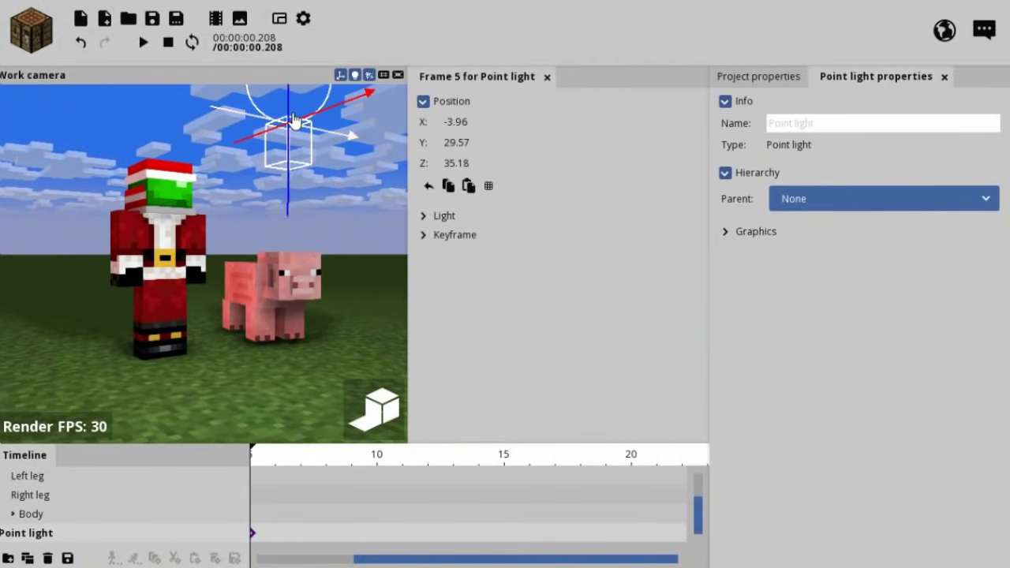
{"action": "mouse_move", "coordinate": [335, 119]}
{"action": "left_mouse_down"}
{"action": "mouse_move", "coordinate": [458, 124]}
{"action": "mouse_move", "coordinate": [102, 162]}
{"action": "mouse_move", "coordinate": [347, 107]}
{"action": "mouse_move", "coordinate": [316, 126]}
{"action": "mouse_move", "coordinate": [99, 164]}
{"action": "mouse_move", "coordinate": [351, 106]}
{"action": "left_mouse_up"}
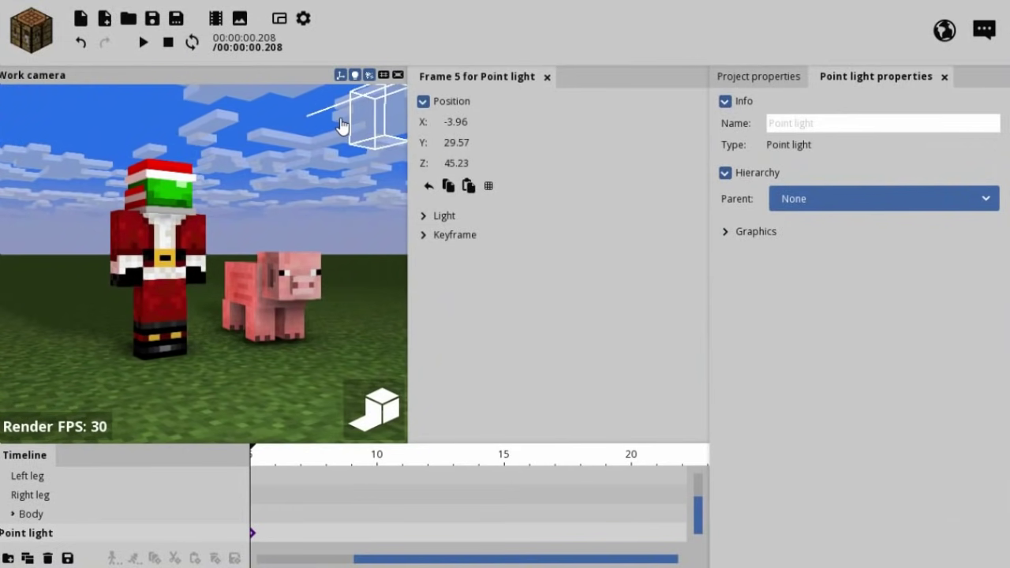
{"action": "left_click", "coordinate": [212, 167]}
{"action": "right_click_drag", "start_coordinate": [268, 193], "coordinate": [237, 192]}
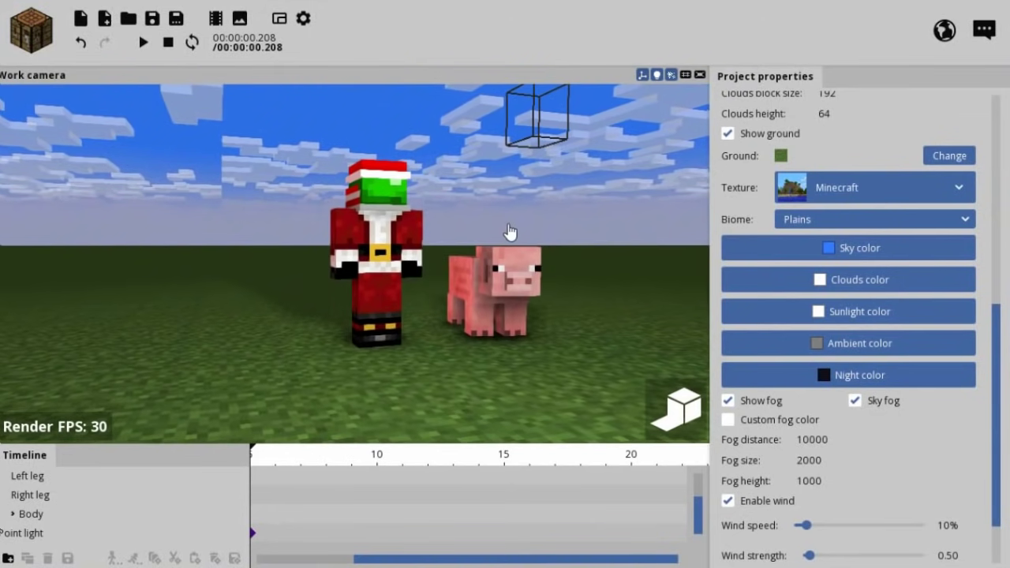
{"action": "right_click_drag", "start_coordinate": [509, 231], "coordinate": [507, 286]}
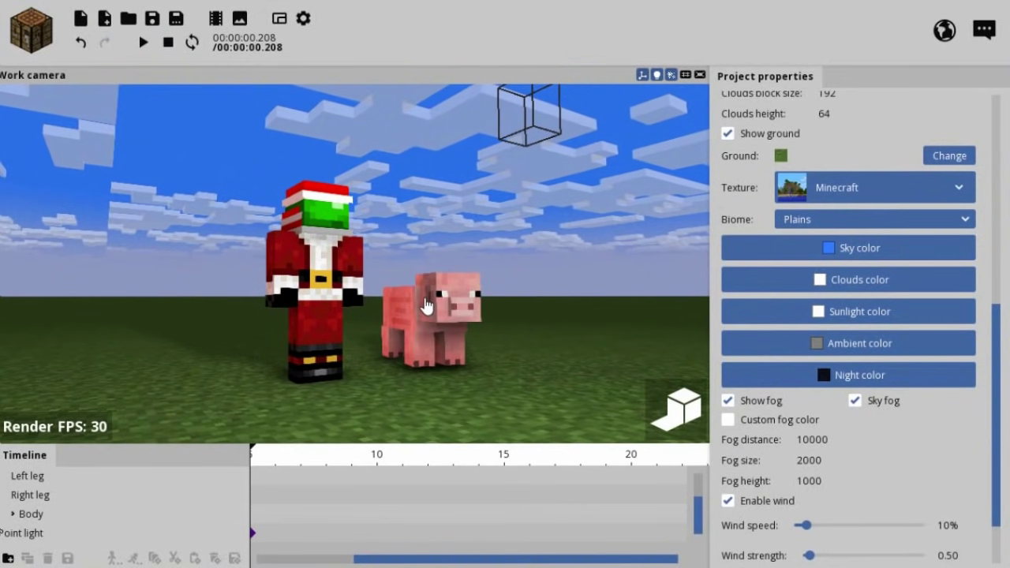
{"action": "scroll", "coordinate": [426, 306], "scroll_direction": "down", "scroll_amount": 2}
{"action": "right_click_drag", "start_coordinate": [426, 311], "coordinate": [394, 304]}
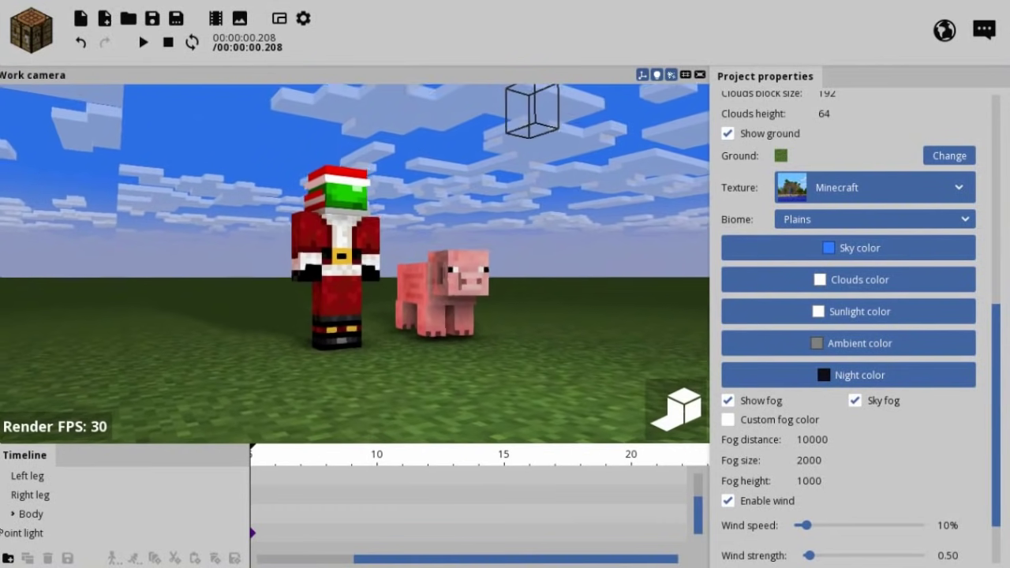
{"action": "left_click", "coordinate": [25, 39]}
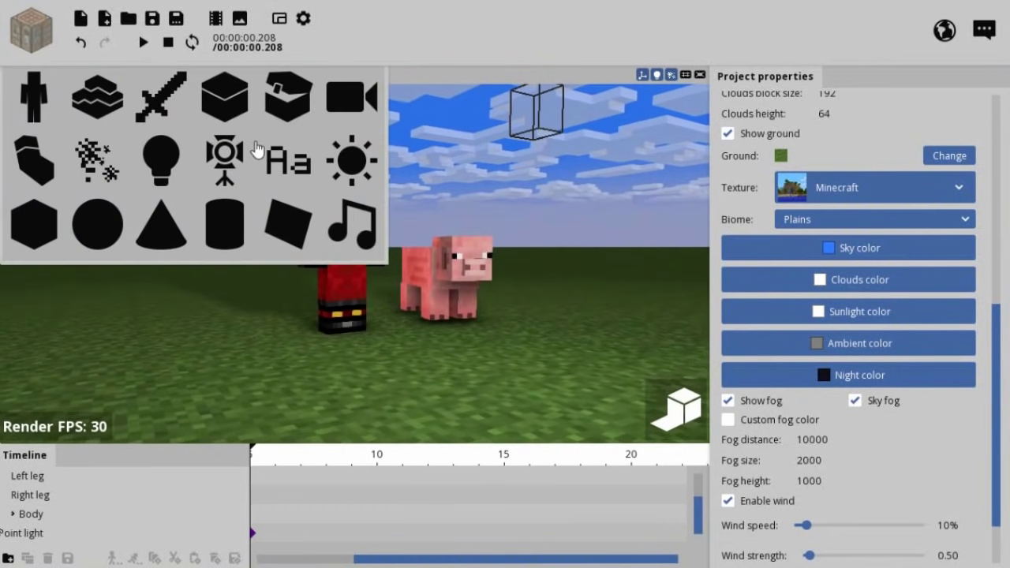
Step: Create a chest special block and move it left beside Santa
{"action": "left_click", "coordinate": [286, 107]}
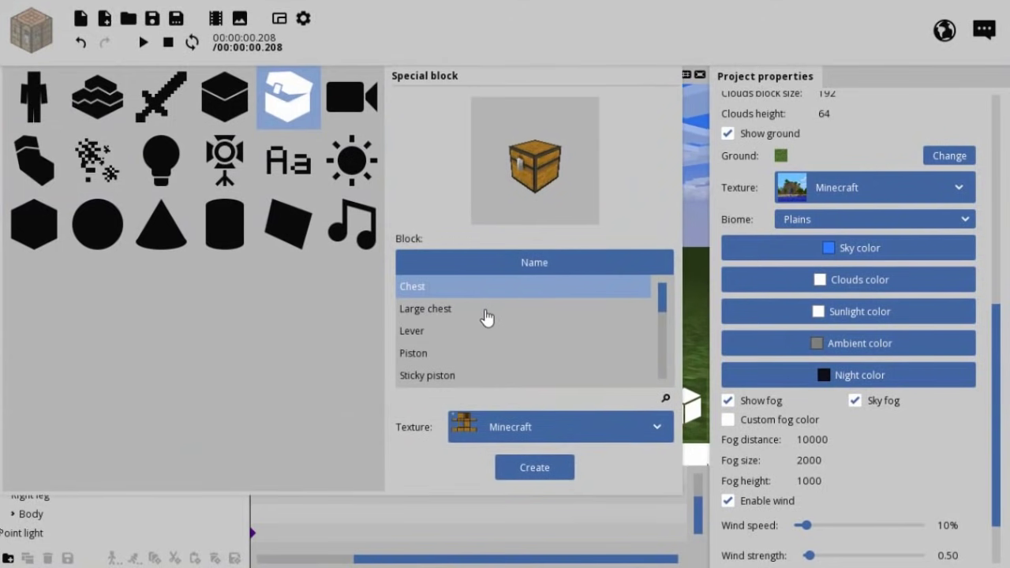
{"action": "left_click", "coordinate": [519, 466]}
{"action": "left_click", "coordinate": [355, 300]}
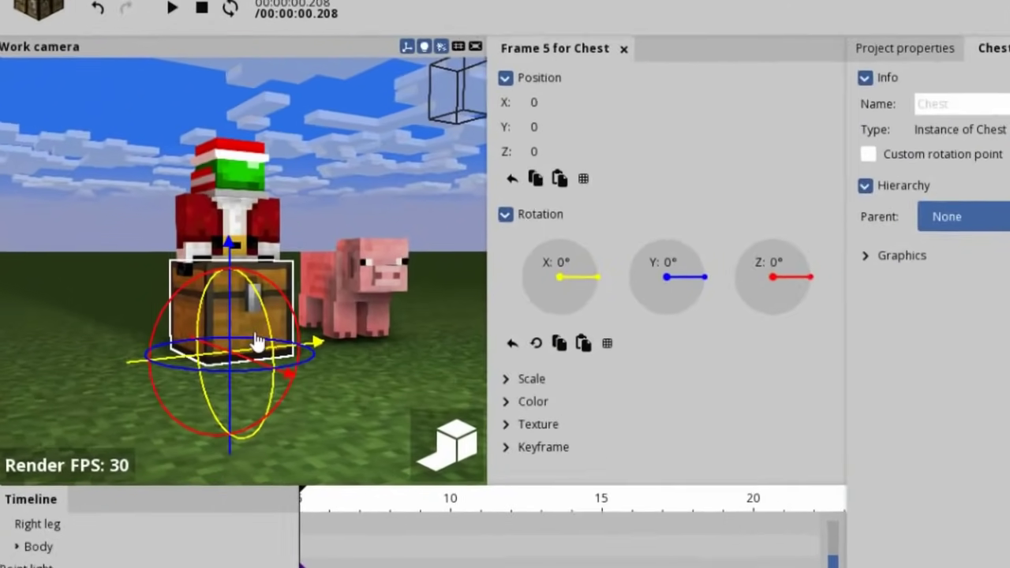
{"action": "left_click_drag", "start_coordinate": [302, 364], "coordinate": [211, 308]}
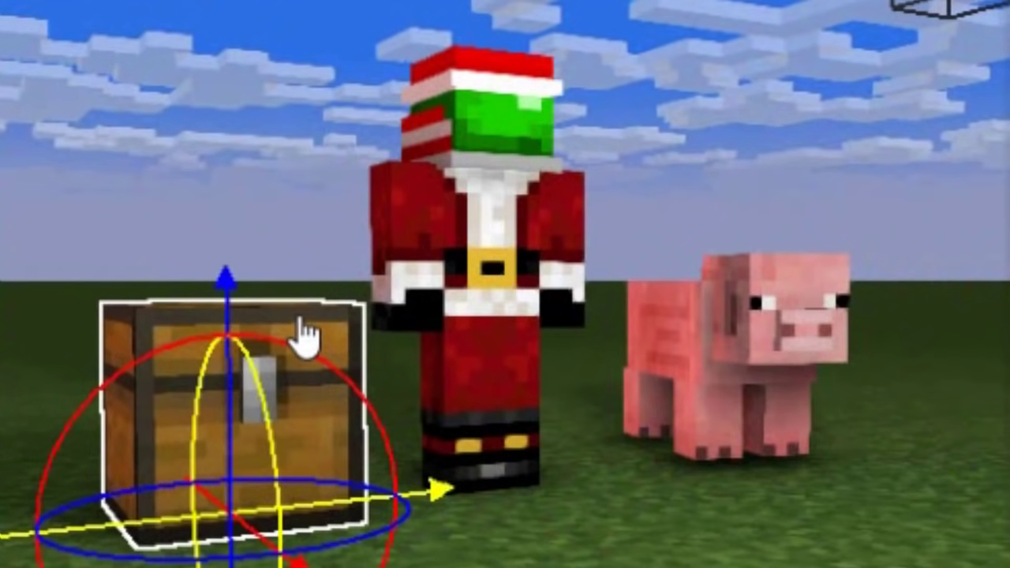
Step: Rotate the chest's lid open and adjust how far it opens
{"action": "left_click", "coordinate": [242, 384]}
{"action": "mouse_move", "coordinate": [244, 284]}
{"action": "left_mouse_down"}
{"action": "mouse_move", "coordinate": [242, 361]}
{"action": "mouse_move", "coordinate": [174, 124]}
{"action": "mouse_move", "coordinate": [242, 331]}
{"action": "mouse_move", "coordinate": [225, 153]}
{"action": "mouse_move", "coordinate": [264, 202]}
{"action": "mouse_move", "coordinate": [214, 83]}
{"action": "mouse_move", "coordinate": [241, 271]}
{"action": "mouse_move", "coordinate": [245, 134]}
{"action": "mouse_move", "coordinate": [210, 153]}
{"action": "left_mouse_up"}
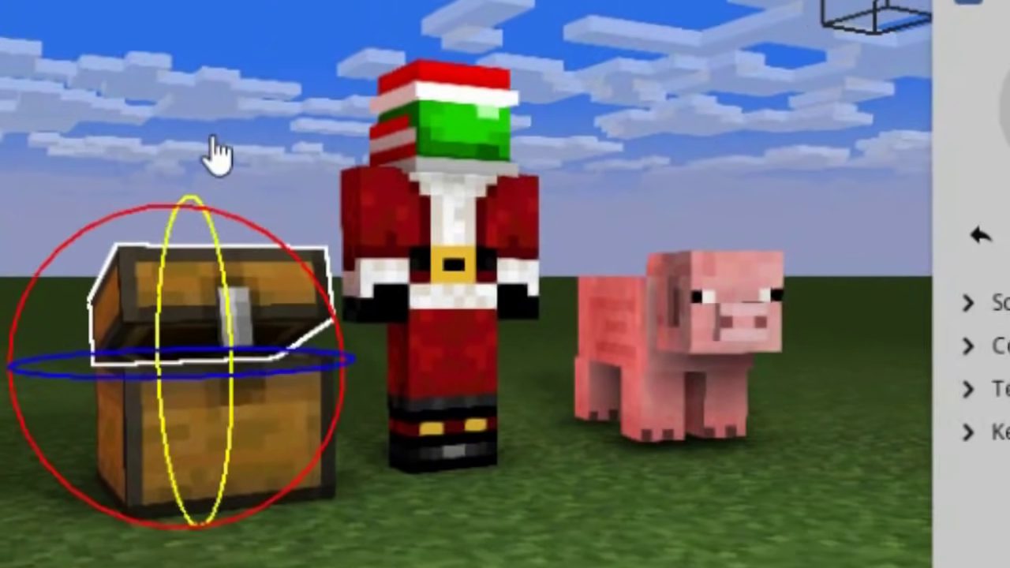
{"action": "left_click_drag", "start_coordinate": [118, 270], "coordinate": [74, 174]}
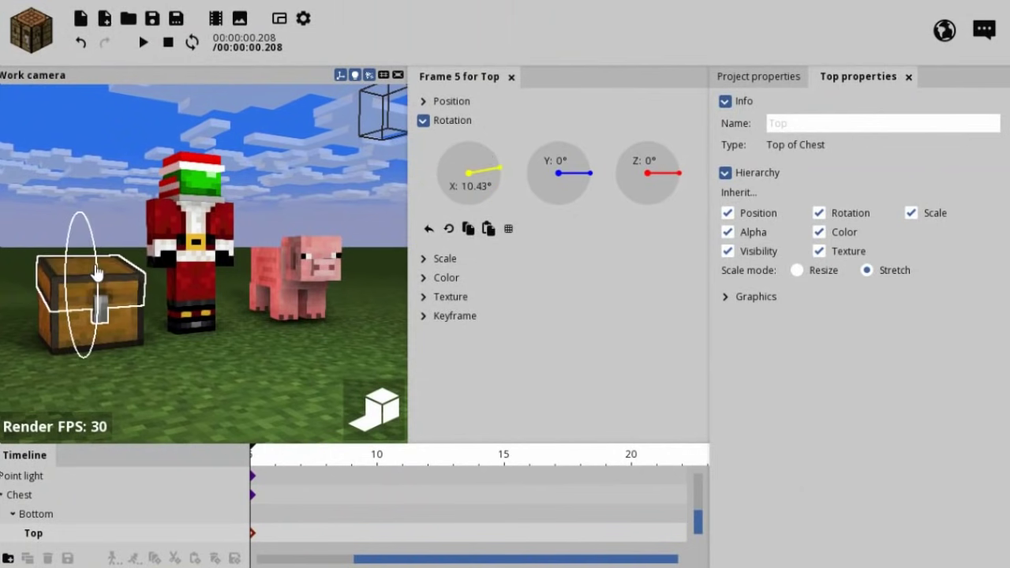
{"action": "mouse_move", "coordinate": [95, 273]}
{"action": "left_mouse_down"}
{"action": "mouse_move", "coordinate": [86, 169]}
{"action": "mouse_move", "coordinate": [93, 268]}
{"action": "mouse_move", "coordinate": [74, 181]}
{"action": "left_mouse_up"}
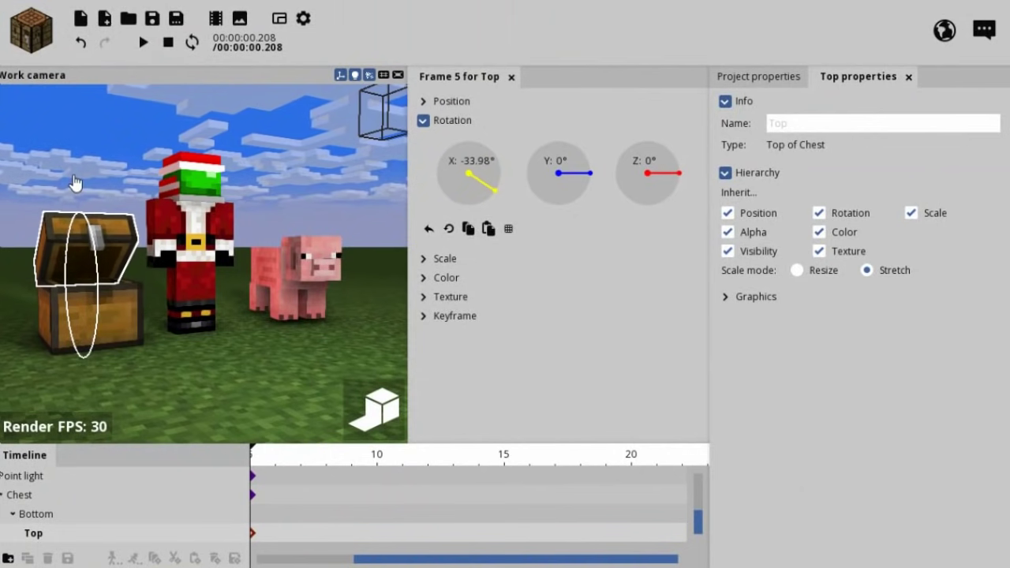
Step: Browse the special block list again, previewing options such as the Sign post
{"action": "left_click", "coordinate": [46, 36]}
{"action": "left_click", "coordinate": [286, 101]}
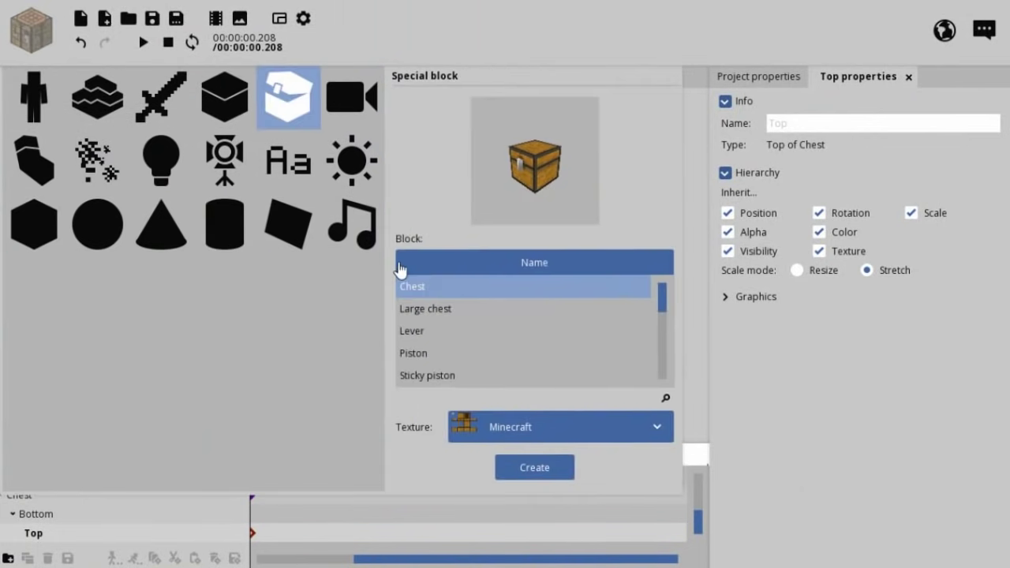
{"action": "left_click", "coordinate": [464, 328]}
{"action": "left_click", "coordinate": [476, 338]}
{"action": "scroll", "coordinate": [478, 347], "scroll_direction": "down", "scroll_amount": 2}
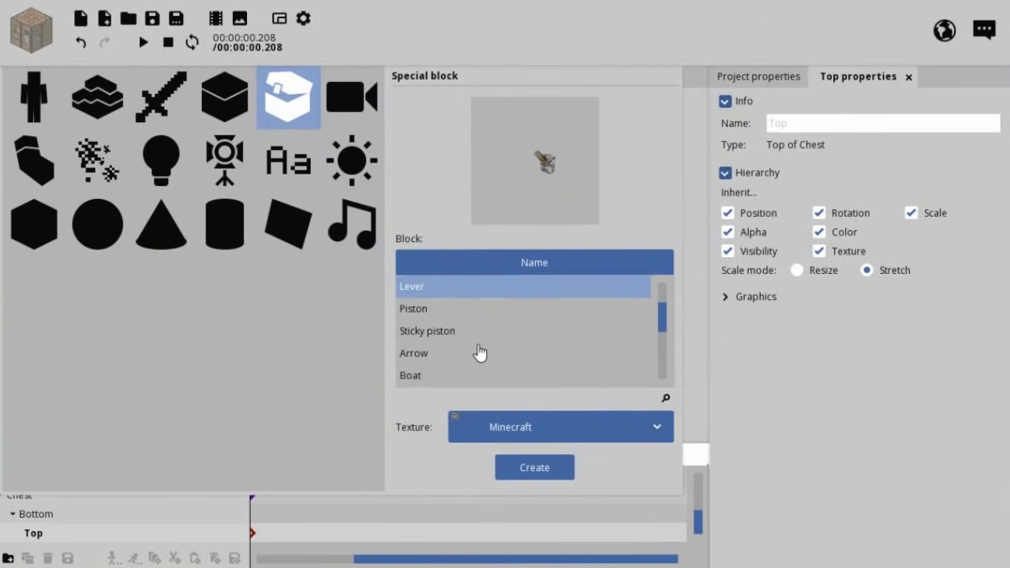
{"action": "scroll", "coordinate": [465, 336], "scroll_direction": "down", "scroll_amount": 1}
{"action": "left_click", "coordinate": [455, 317]}
{"action": "scroll", "coordinate": [464, 338], "scroll_direction": "down", "scroll_amount": 1}
{"action": "scroll", "coordinate": [464, 339], "scroll_direction": "down", "scroll_amount": 1}
{"action": "left_click", "coordinate": [467, 333]}
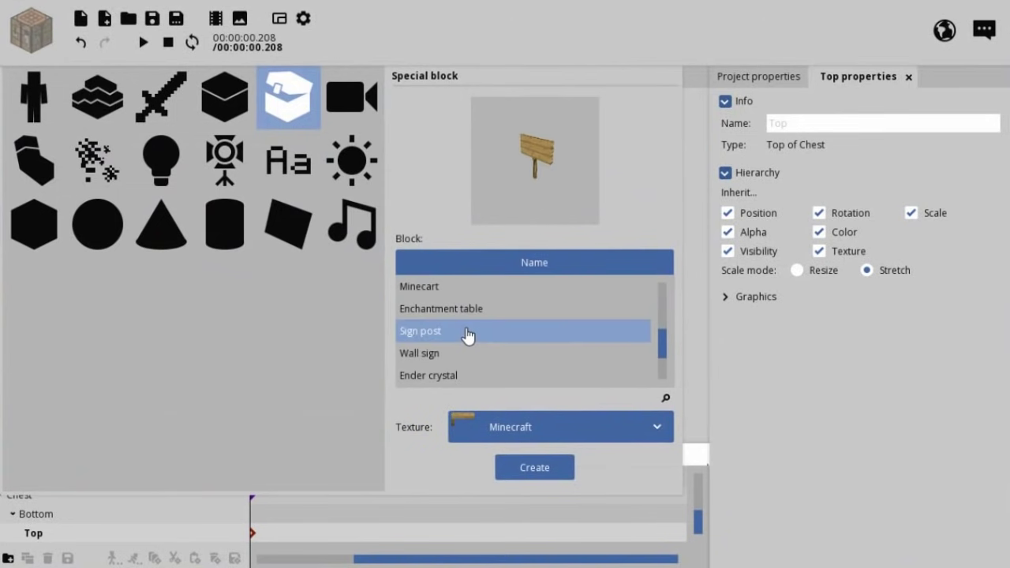
{"action": "scroll", "coordinate": [480, 339], "scroll_direction": "down", "scroll_amount": 2}
{"action": "scroll", "coordinate": [480, 338], "scroll_direction": "down", "scroll_amount": 1}
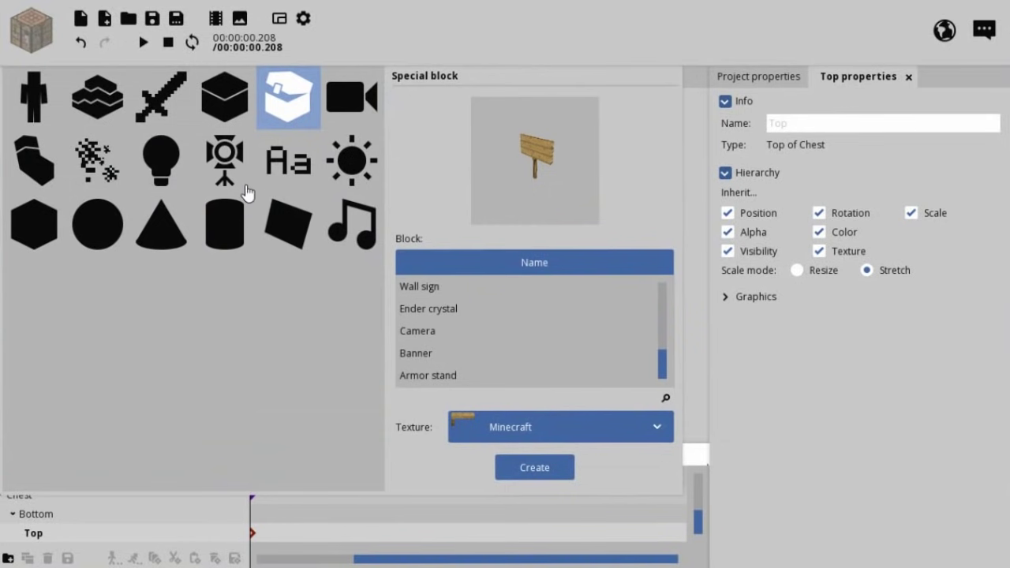
Step: Create a sphere with Texture left as None
{"action": "left_click", "coordinate": [80, 112]}
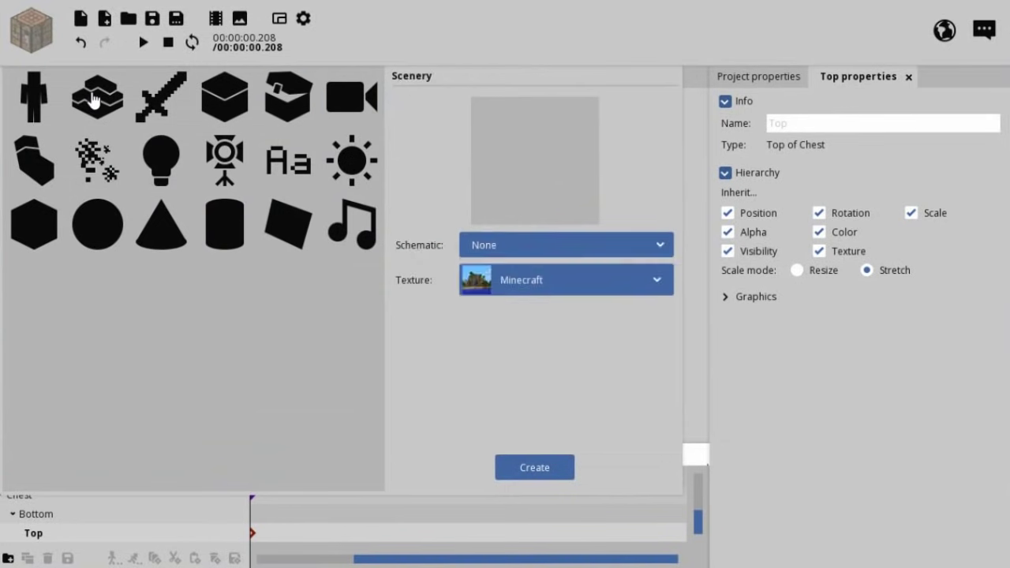
{"action": "left_click", "coordinate": [79, 226]}
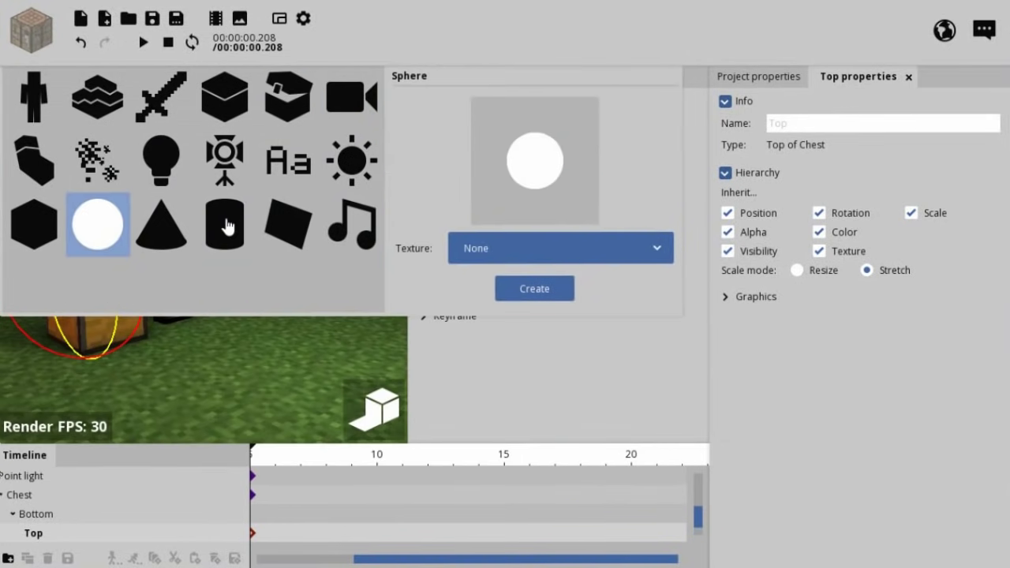
{"action": "left_click", "coordinate": [540, 256]}
{"action": "left_click", "coordinate": [524, 280]}
{"action": "left_click", "coordinate": [525, 291]}
Step: Place the sphere just right of the pig and turn on high-quality rendering
{"action": "left_click", "coordinate": [169, 284]}
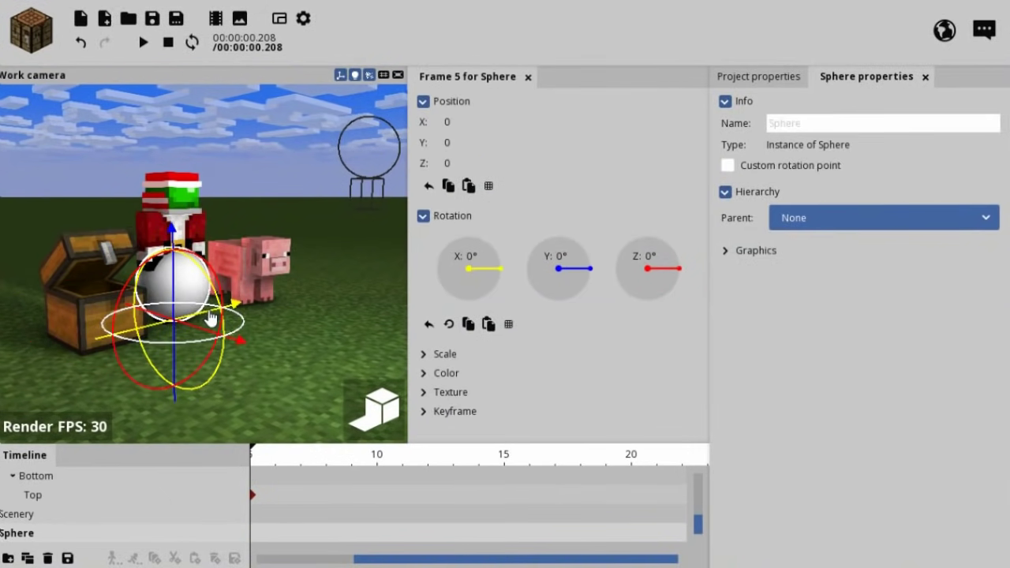
{"action": "mouse_move", "coordinate": [169, 284]}
{"action": "left_mouse_down"}
{"action": "mouse_move", "coordinate": [379, 273]}
{"action": "mouse_move", "coordinate": [355, 269]}
{"action": "left_mouse_up"}
{"action": "right_click_drag", "start_coordinate": [355, 270], "coordinate": [332, 270]}
{"action": "left_click", "coordinate": [228, 186]}
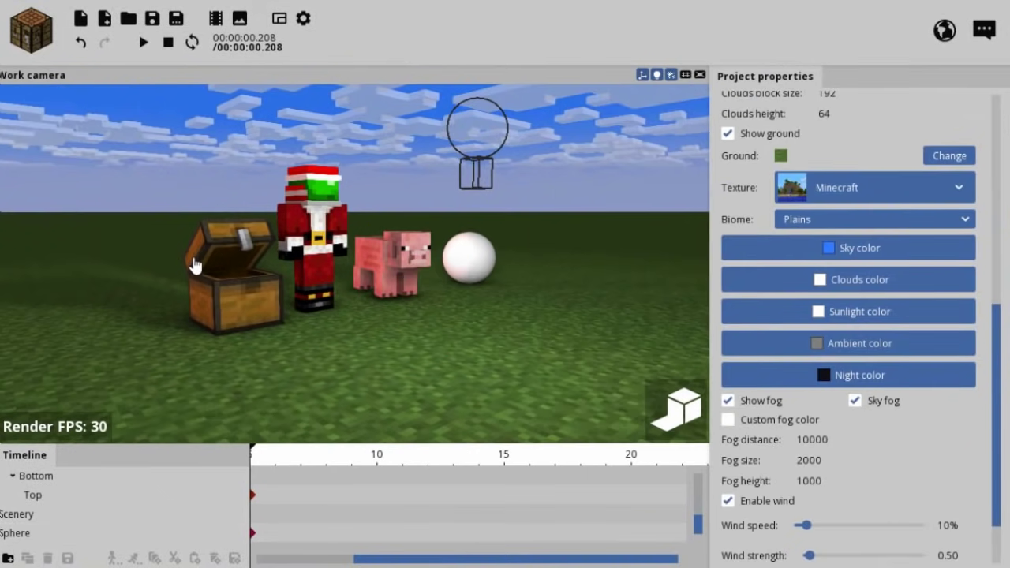
{"action": "right_click_drag", "start_coordinate": [229, 185], "coordinate": [228, 186]}
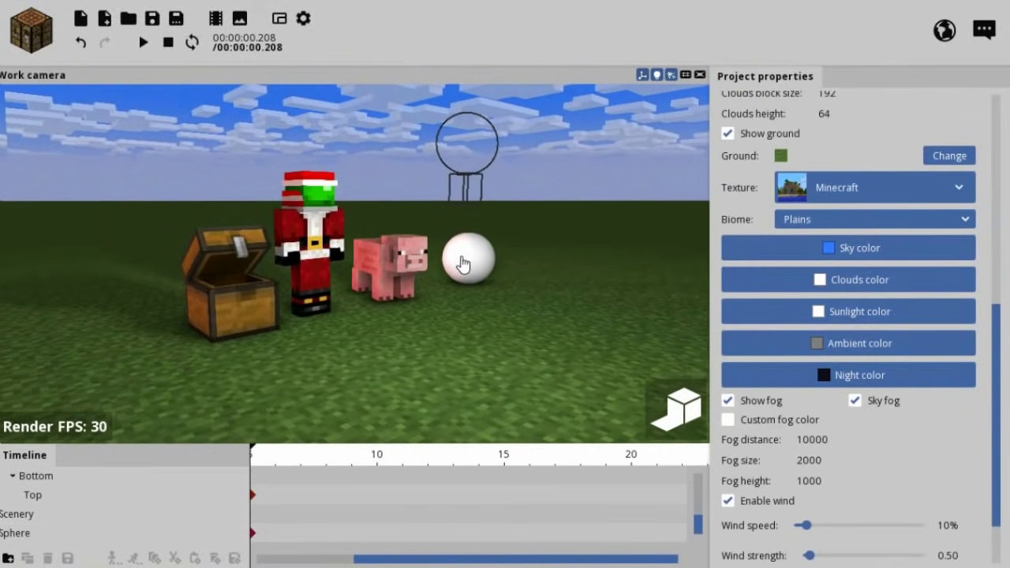
{"action": "left_click", "coordinate": [462, 263]}
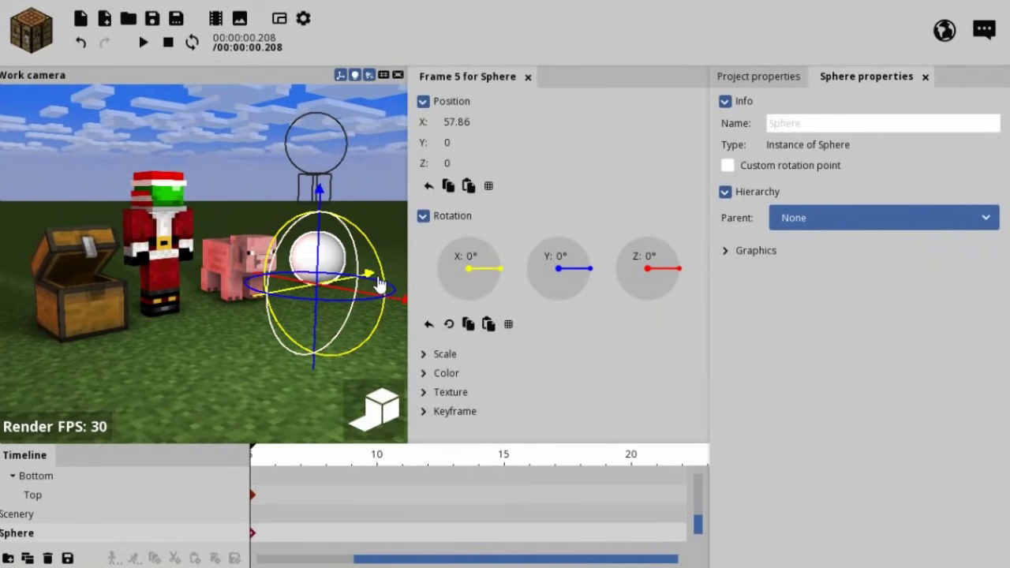
{"action": "left_click", "coordinate": [365, 164]}
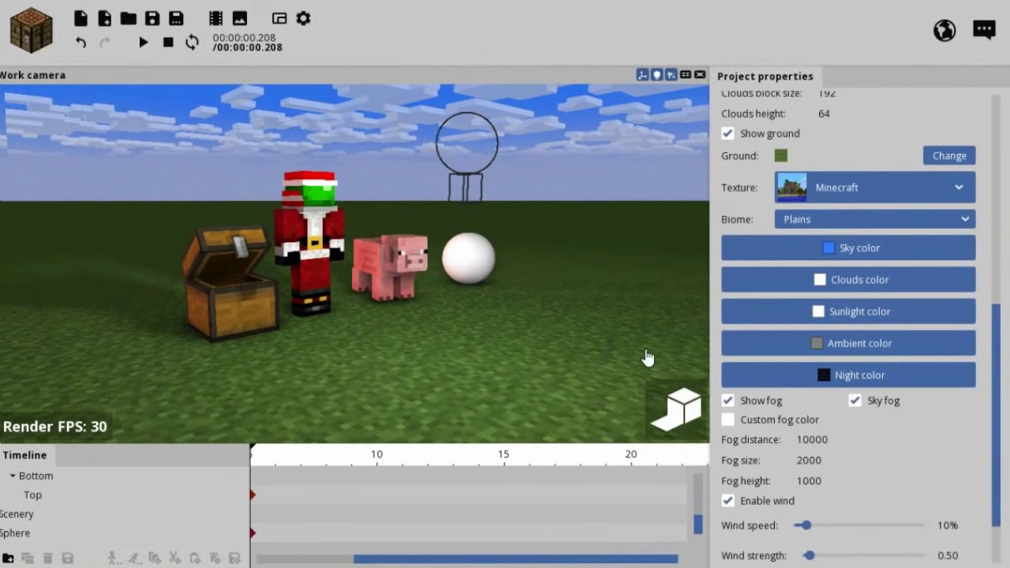
{"action": "left_click", "coordinate": [667, 413]}
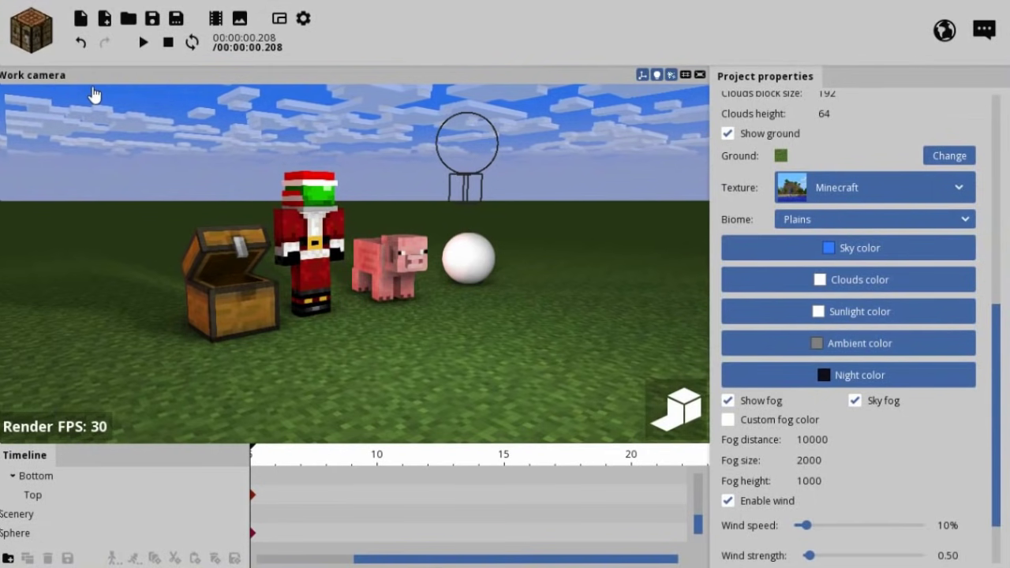
Step: Add a 'Sample text' object and lift it into the sky above Santa and the pig
{"action": "left_click", "coordinate": [46, 49]}
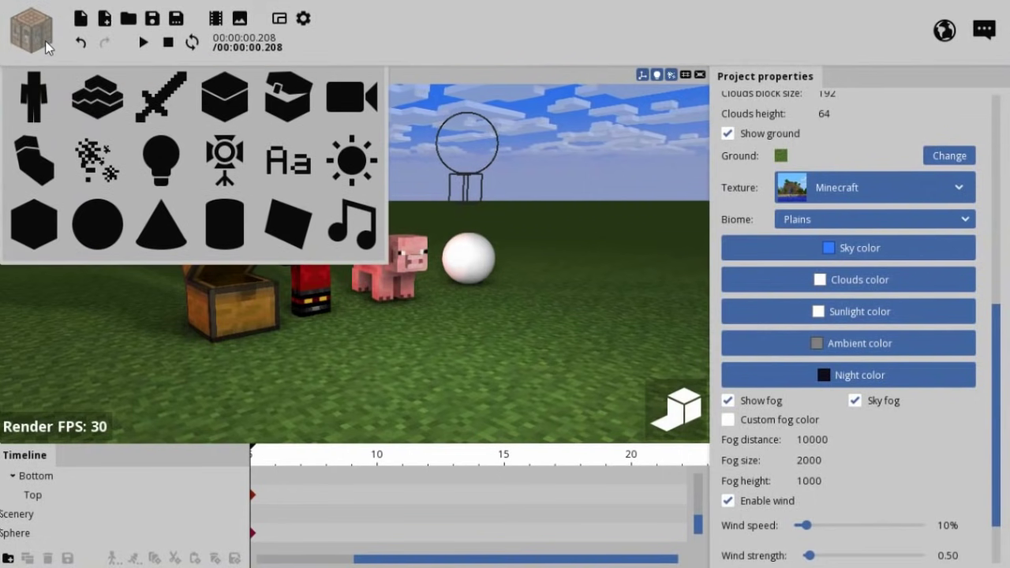
{"action": "left_click", "coordinate": [292, 160]}
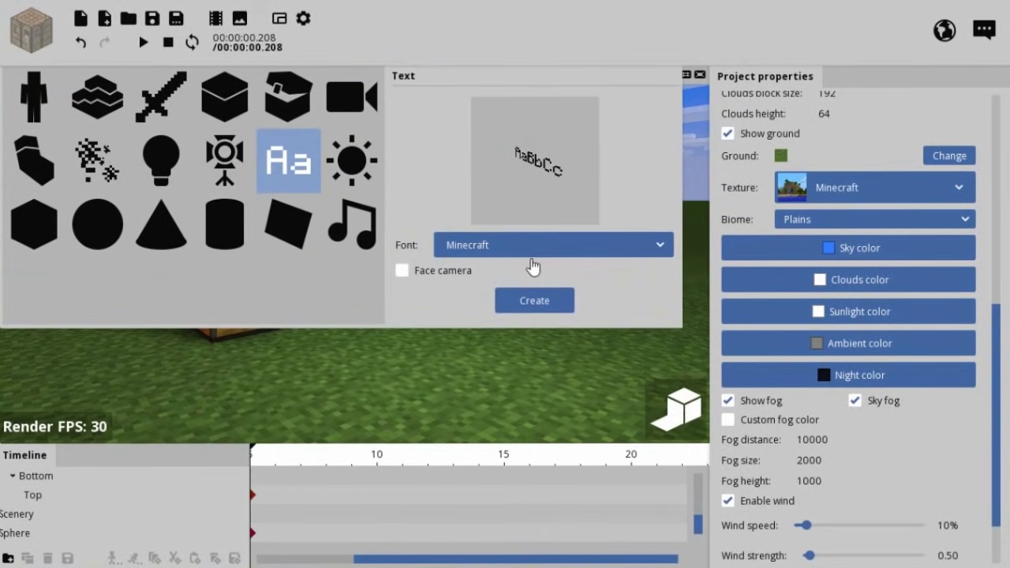
{"action": "left_click", "coordinate": [539, 304]}
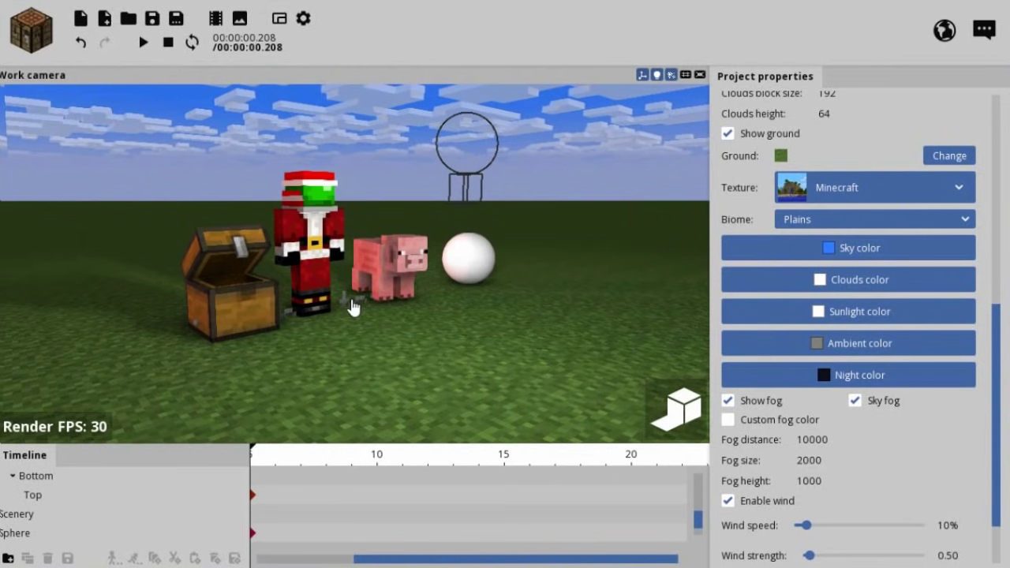
{"action": "scroll", "coordinate": [213, 409], "scroll_direction": "up", "scroll_amount": 2}
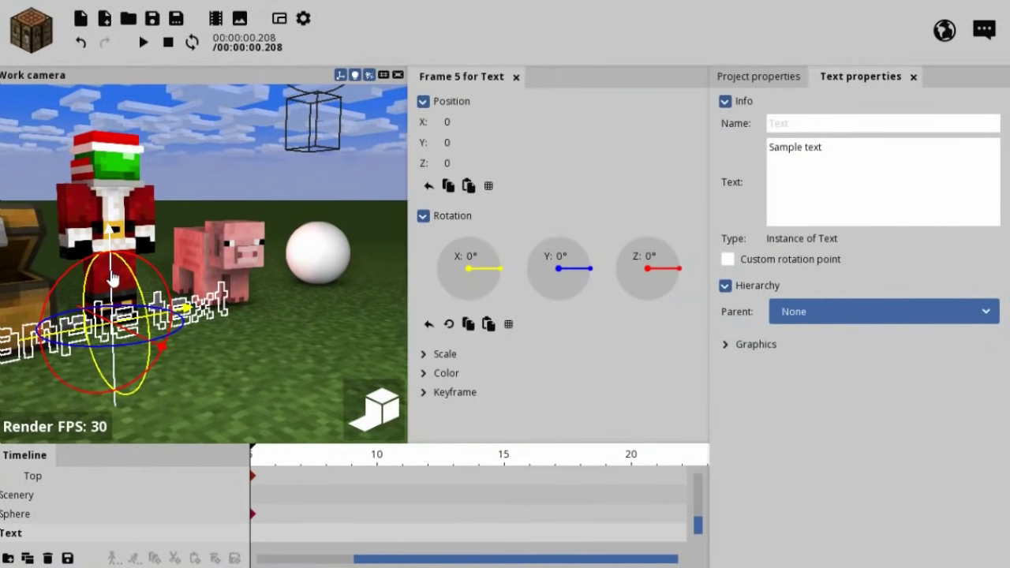
{"action": "mouse_move", "coordinate": [117, 272]}
{"action": "left_mouse_down"}
{"action": "mouse_move", "coordinate": [138, 90]}
{"action": "mouse_move", "coordinate": [150, 158]}
{"action": "left_mouse_up"}
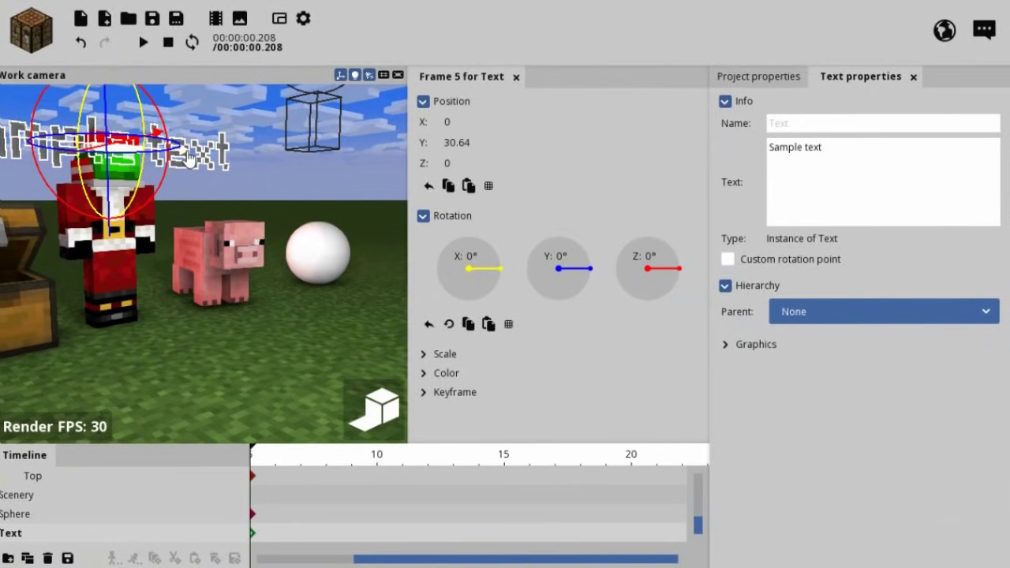
{"action": "left_click", "coordinate": [157, 142]}
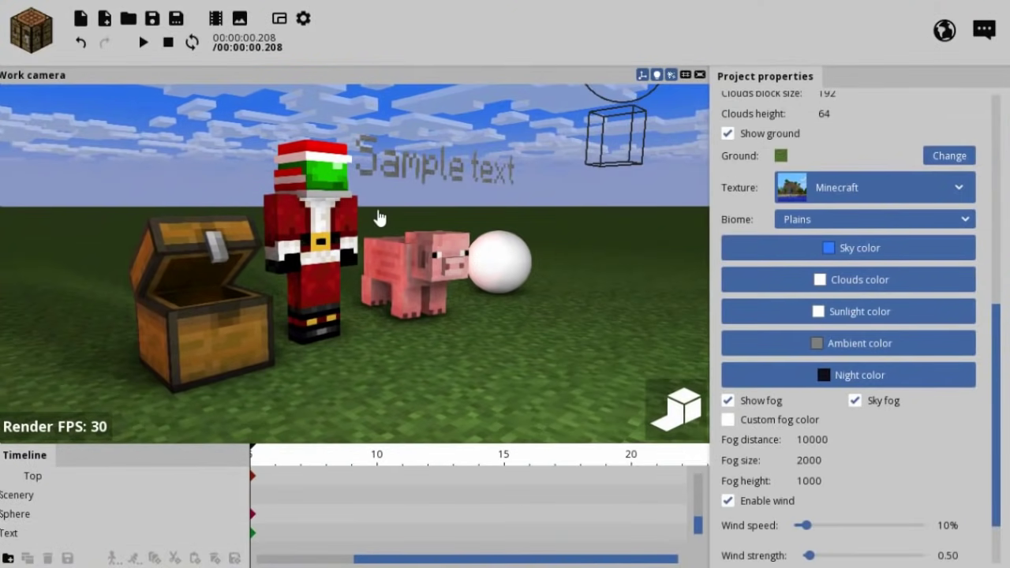
{"action": "scroll", "coordinate": [389, 205], "scroll_direction": "down", "scroll_amount": 3}
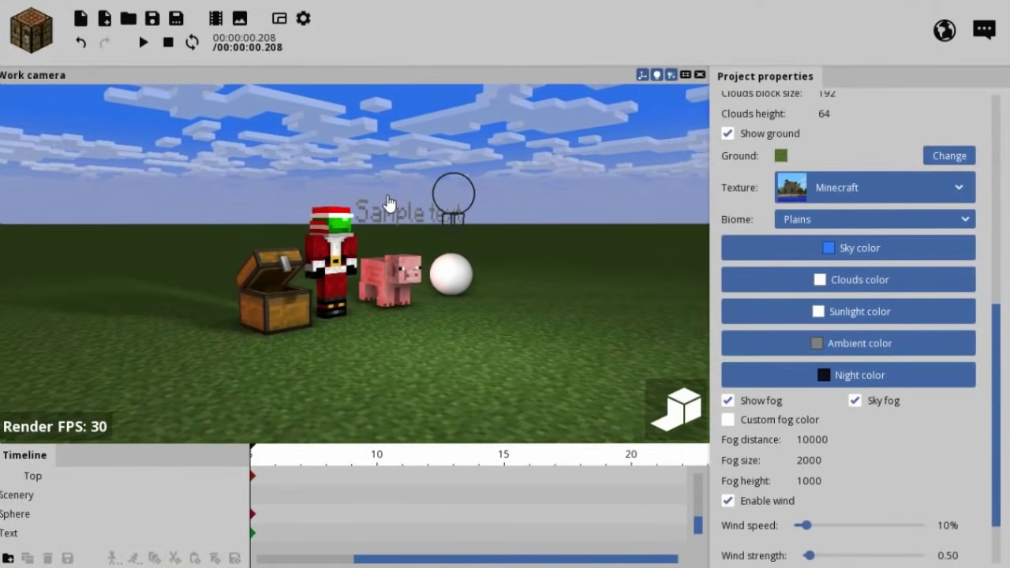
{"action": "scroll", "coordinate": [442, 217], "scroll_direction": "up", "scroll_amount": 3}
{"action": "left_click", "coordinate": [52, 44]}
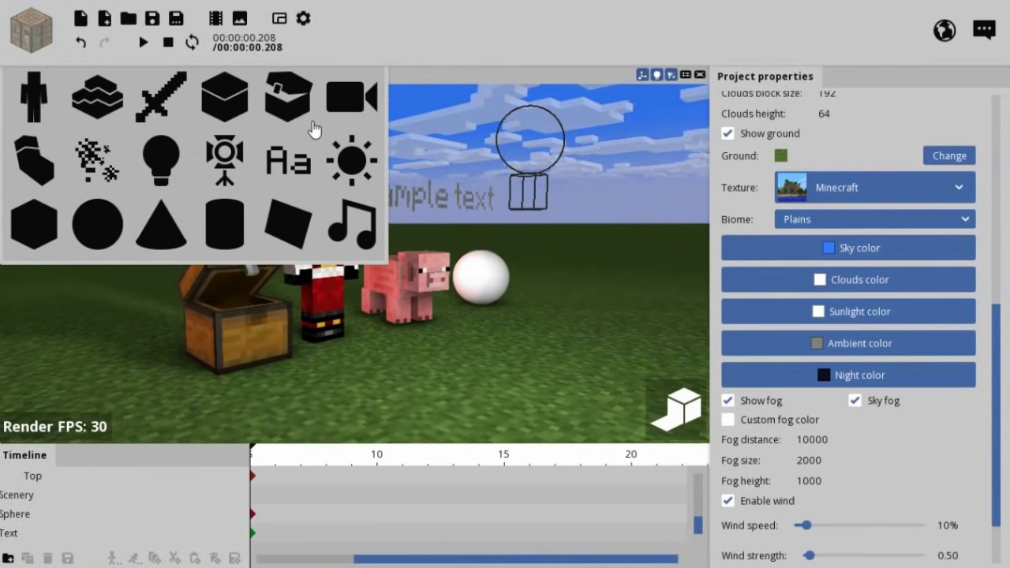
Step: Browse the Body part models, such as Zombie, without creating one
{"action": "left_click", "coordinate": [27, 162]}
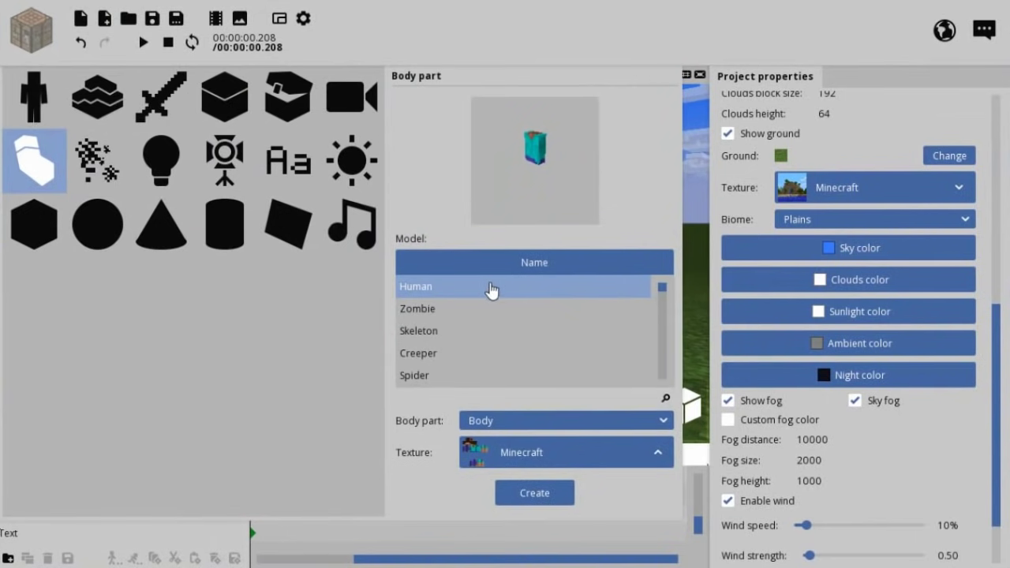
{"action": "left_click", "coordinate": [467, 311]}
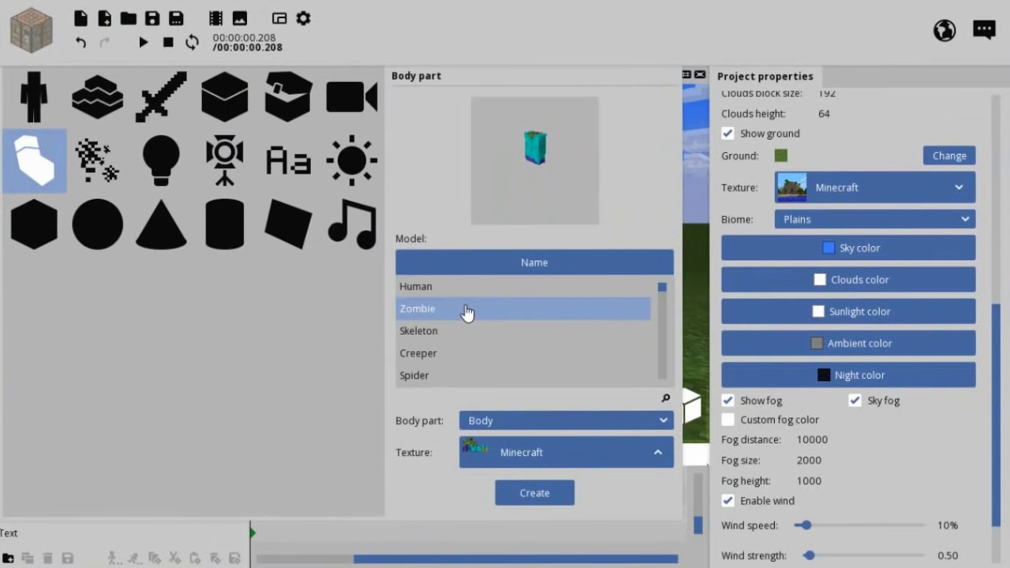
{"action": "left_click", "coordinate": [468, 292]}
{"action": "left_click", "coordinate": [519, 309]}
{"action": "scroll", "coordinate": [519, 314], "scroll_direction": "down", "scroll_amount": 1}
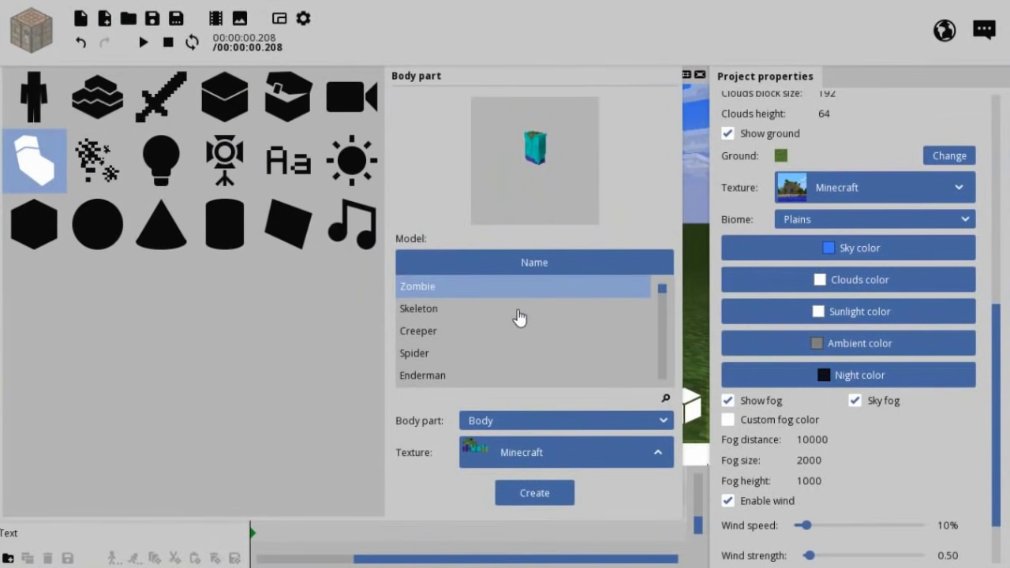
{"action": "scroll", "coordinate": [518, 316], "scroll_direction": "down", "scroll_amount": 3}
{"action": "scroll", "coordinate": [519, 316], "scroll_direction": "down", "scroll_amount": 2}
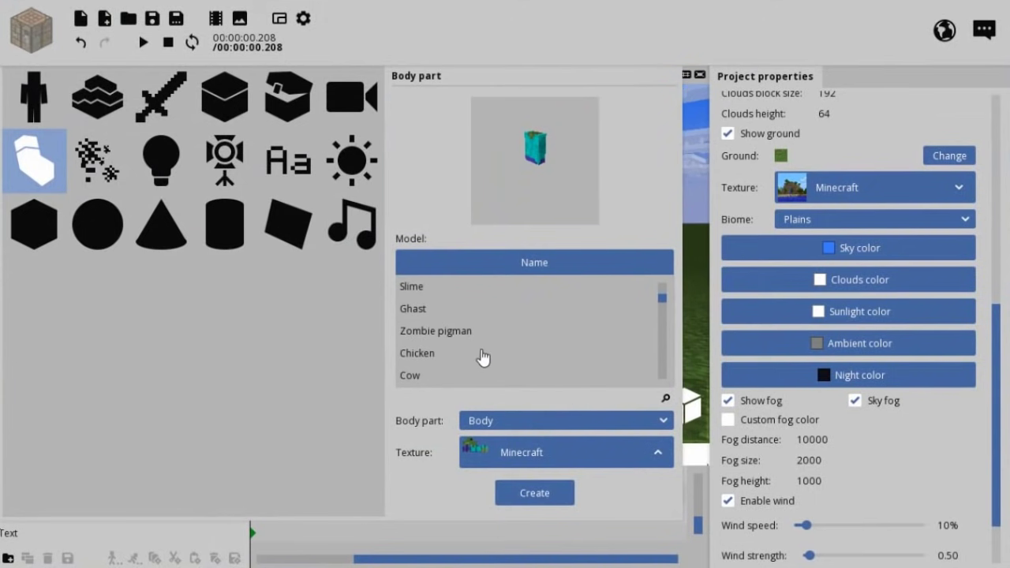
{"action": "scroll", "coordinate": [480, 355], "scroll_direction": "down", "scroll_amount": 3}
{"action": "scroll", "coordinate": [478, 355], "scroll_direction": "up", "scroll_amount": 6}
{"action": "scroll", "coordinate": [478, 354], "scroll_direction": "up", "scroll_amount": 3}
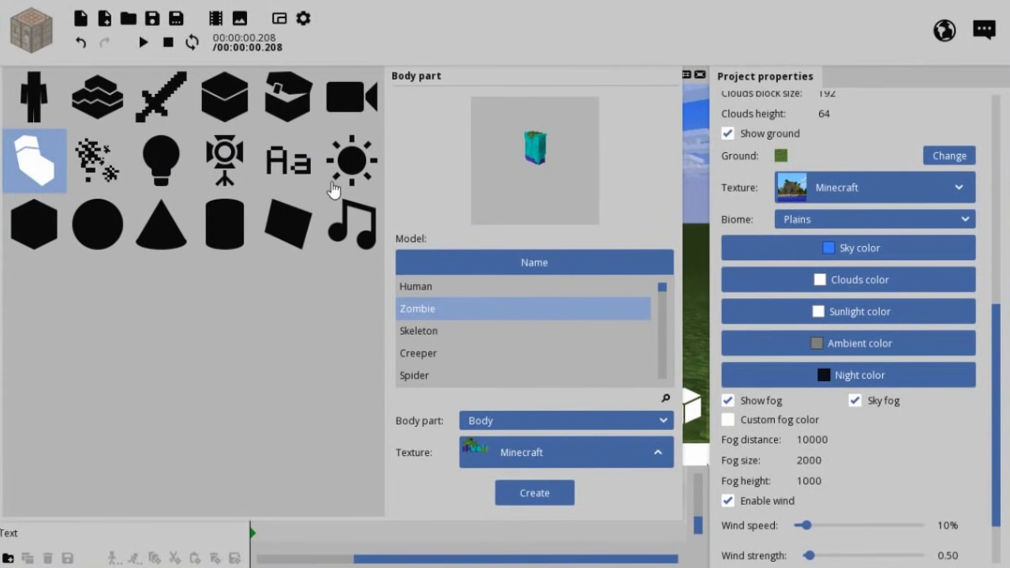
Step: Look at the Audio track option, close the add-object panel, and orbit the view
{"action": "left_click", "coordinate": [353, 211]}
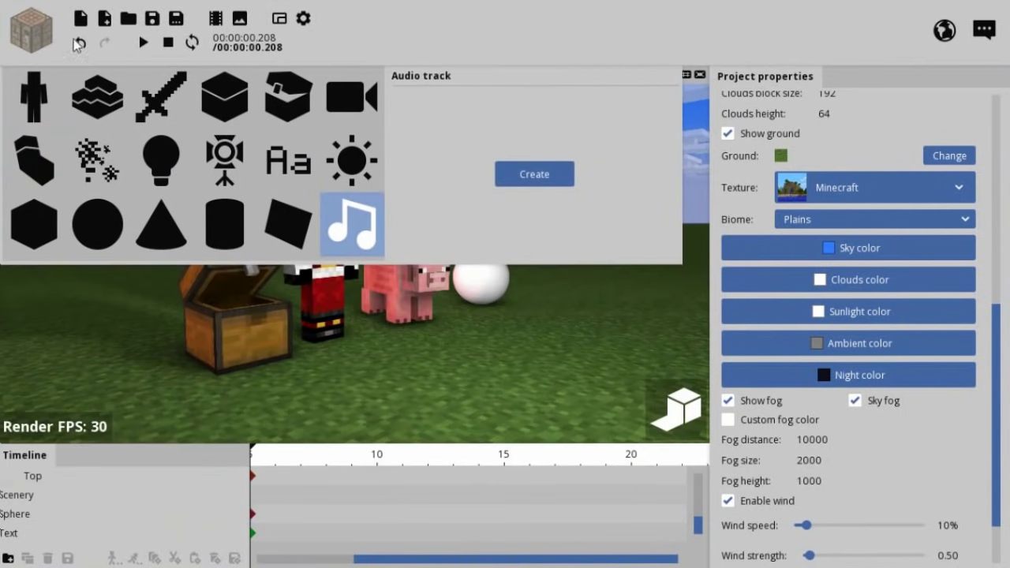
{"action": "left_click", "coordinate": [30, 28]}
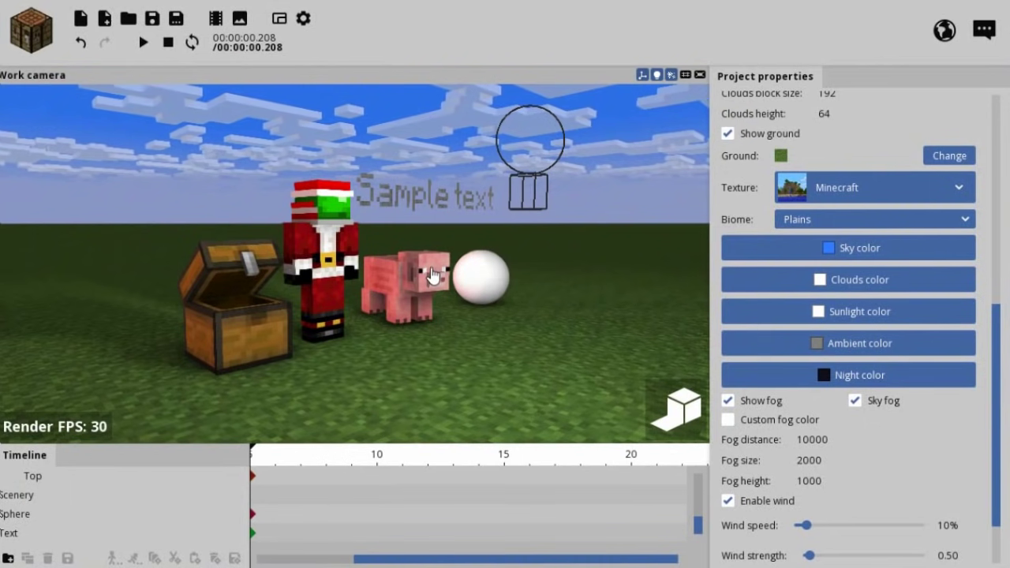
{"action": "right_click_drag", "start_coordinate": [355, 265], "coordinate": [355, 264]}
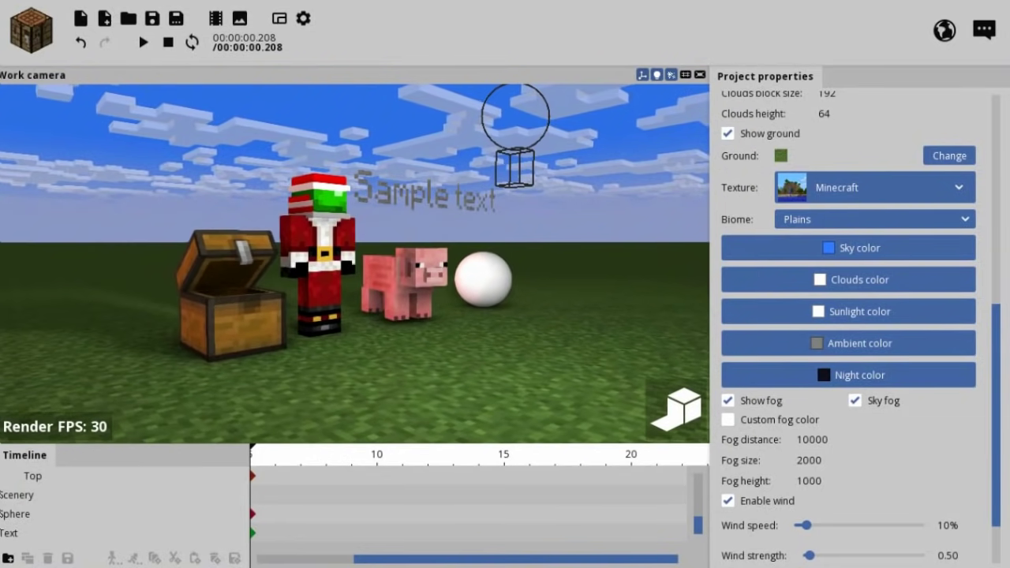
{"action": "left_click", "coordinate": [33, 49]}
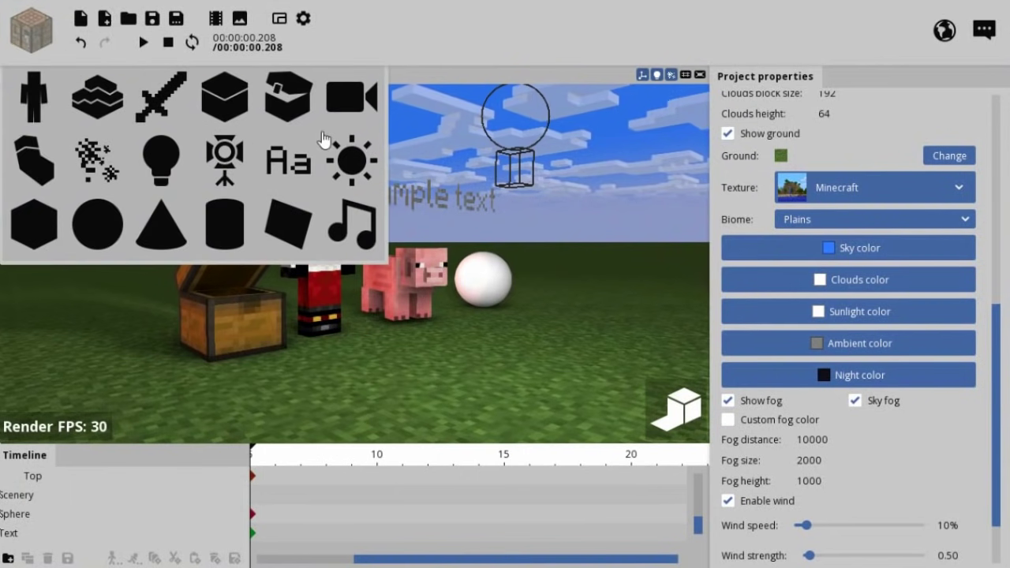
{"action": "left_click", "coordinate": [686, 17]}
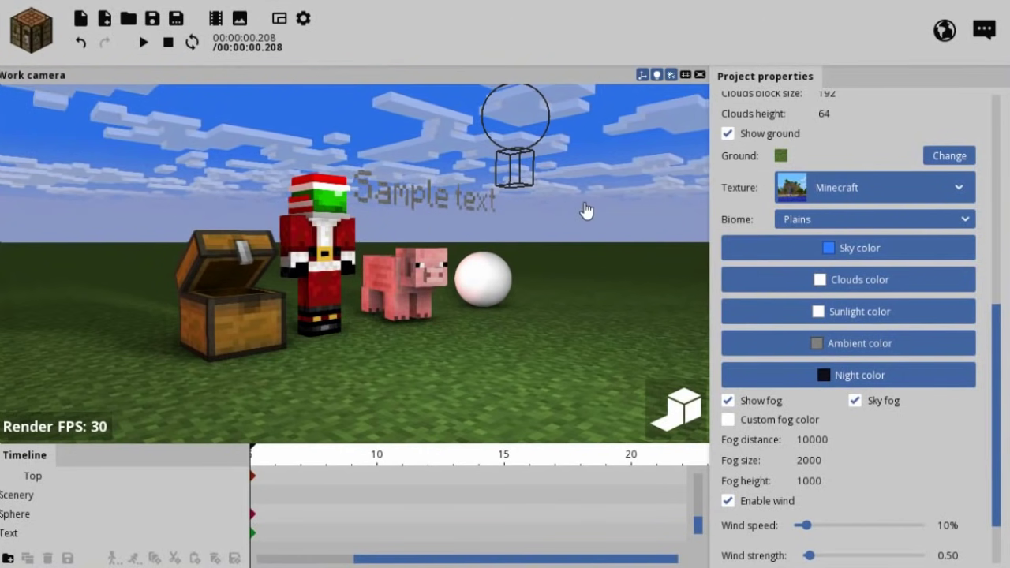
{"action": "left_click", "coordinate": [40, 49]}
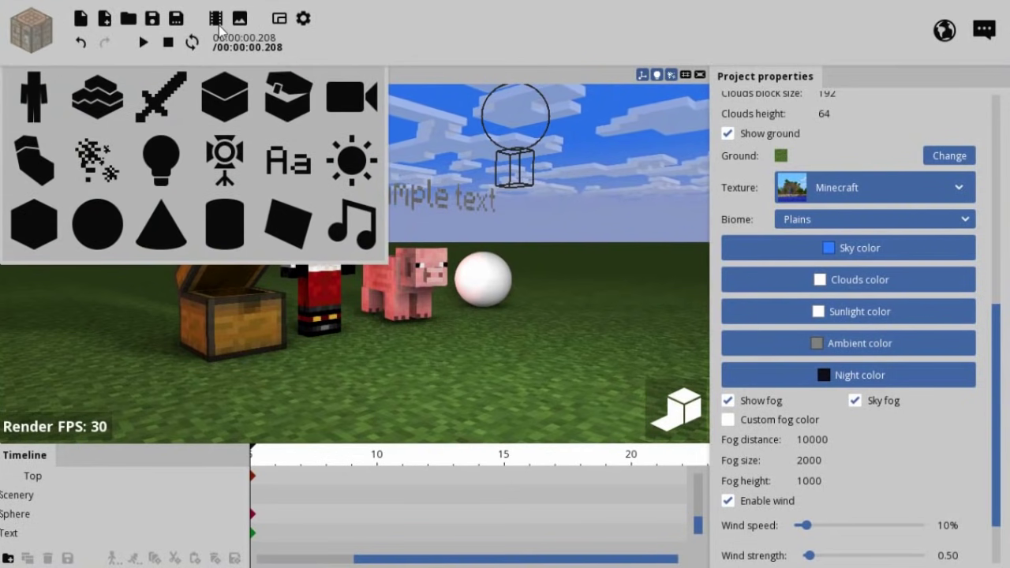
{"action": "left_click", "coordinate": [304, 22]}
{"action": "left_click", "coordinate": [304, 22]}
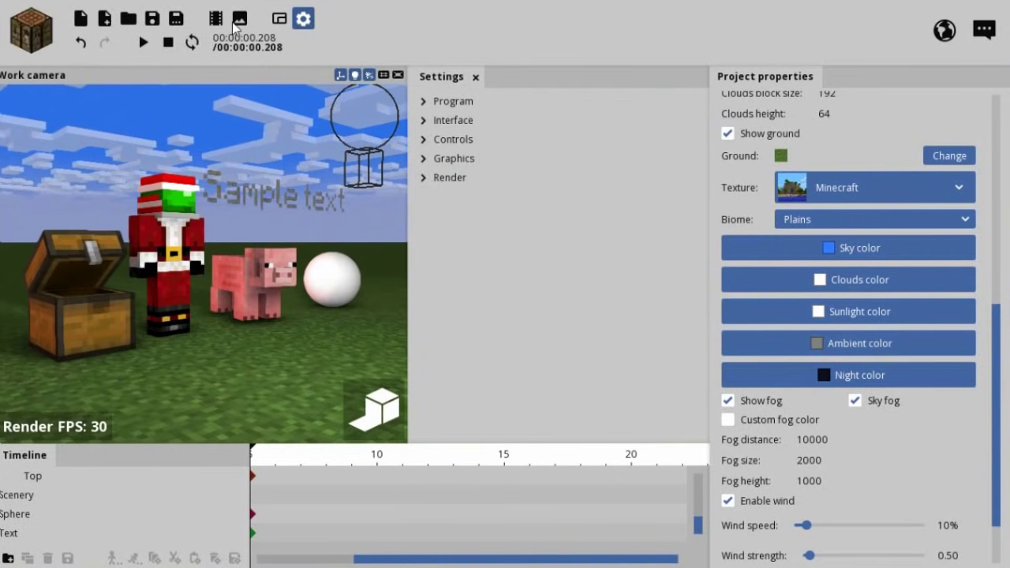
{"action": "left_click", "coordinate": [289, 22]}
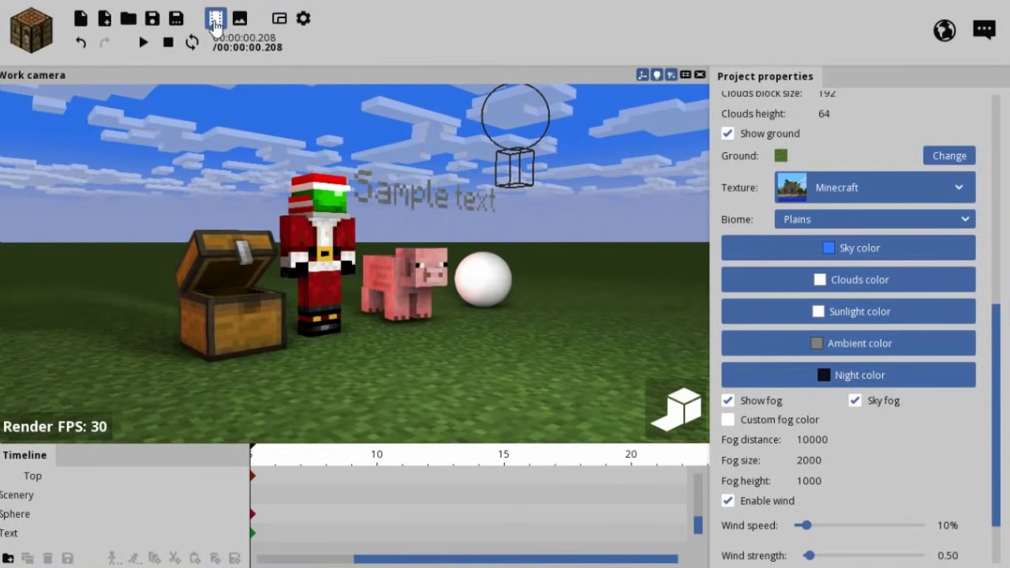
Step: Open the 'woah' project from recent projects without saving the current scene
{"action": "left_click", "coordinate": [128, 17]}
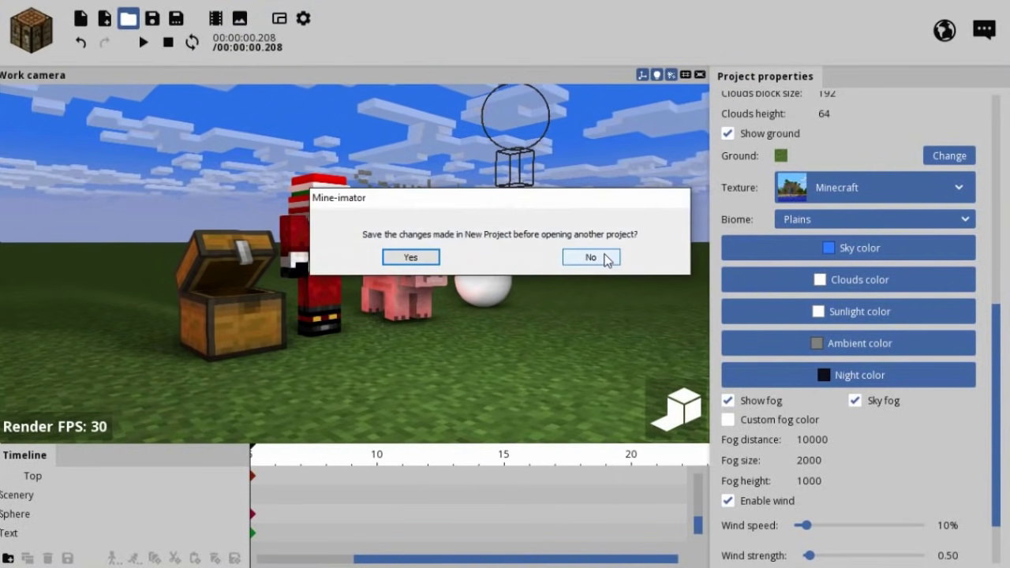
{"action": "left_click", "coordinate": [607, 260]}
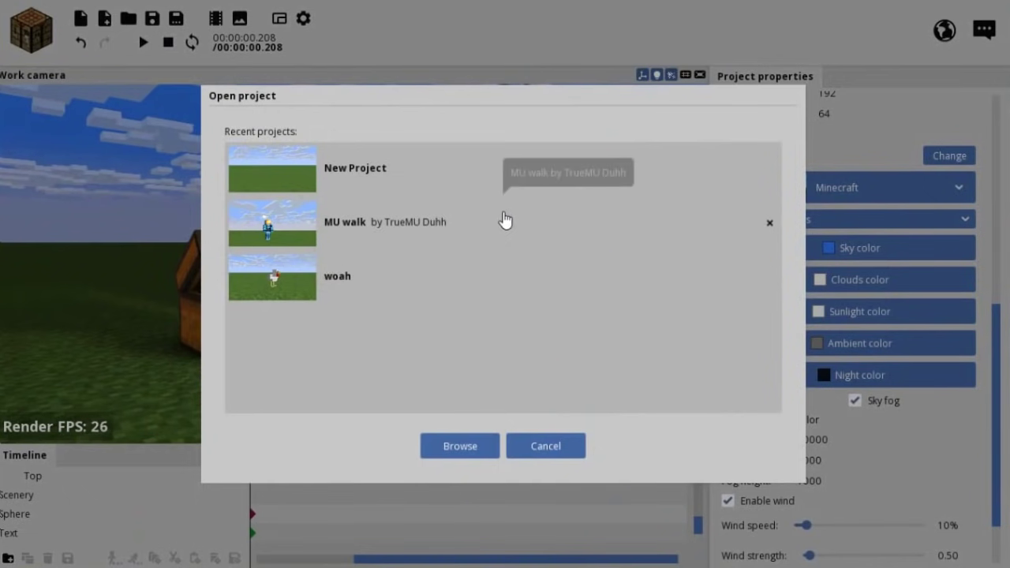
{"action": "left_click", "coordinate": [342, 292]}
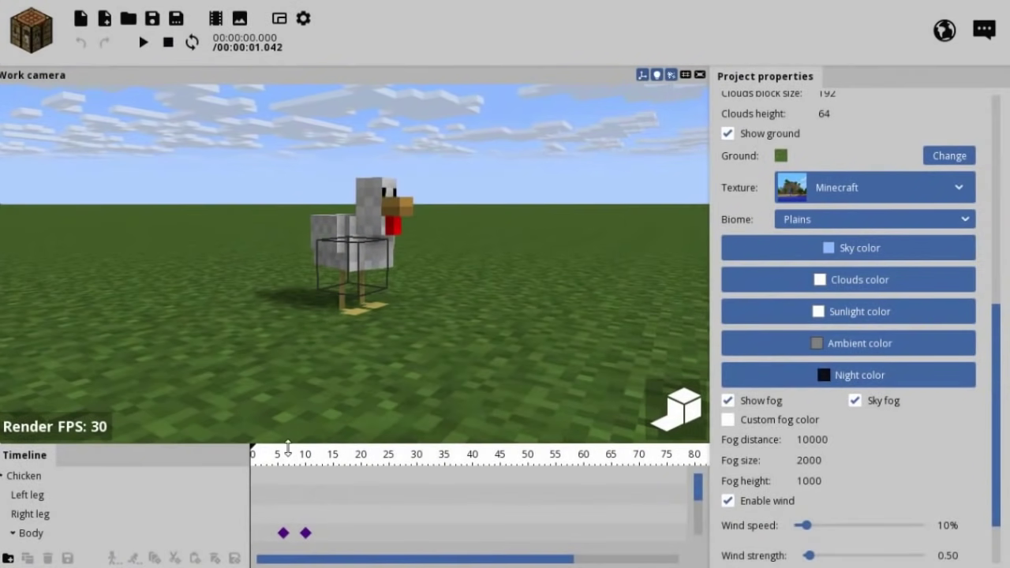
Step: Play and scrub the exploding chicken animation
{"action": "left_click_drag", "start_coordinate": [271, 467], "coordinate": [186, 472]}
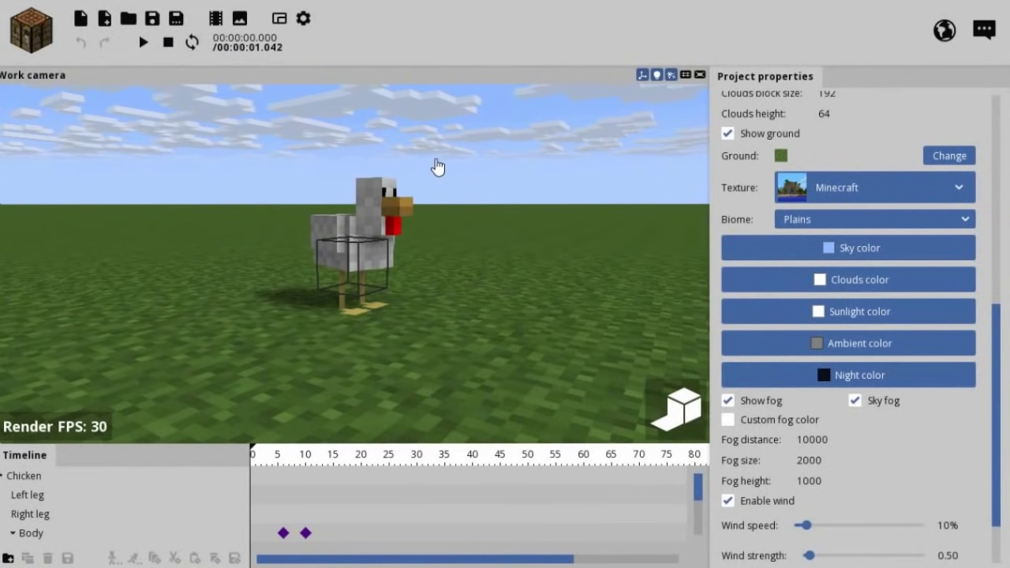
{"action": "key", "text": "space"}
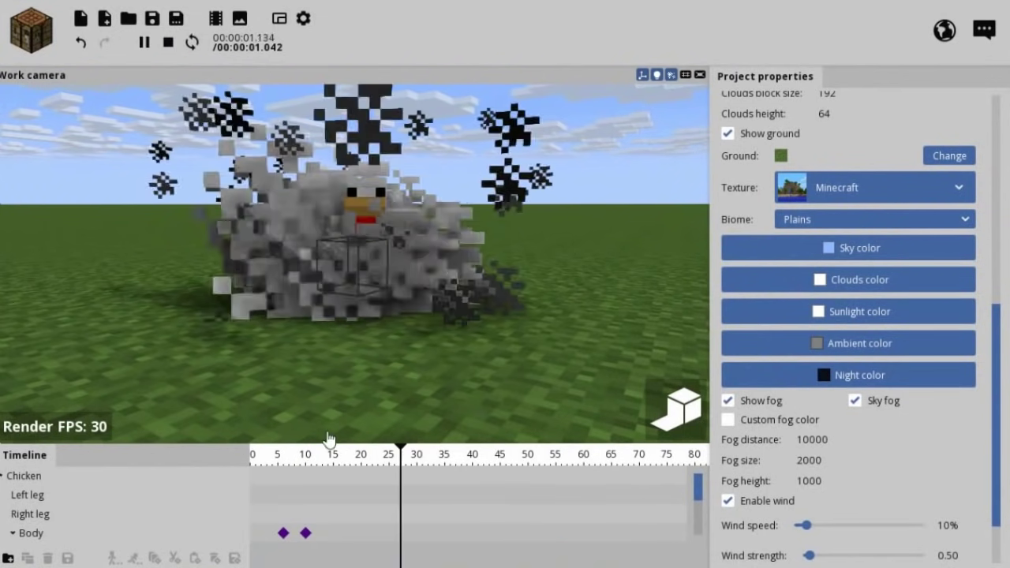
{"action": "left_click_drag", "start_coordinate": [292, 457], "coordinate": [227, 467]}
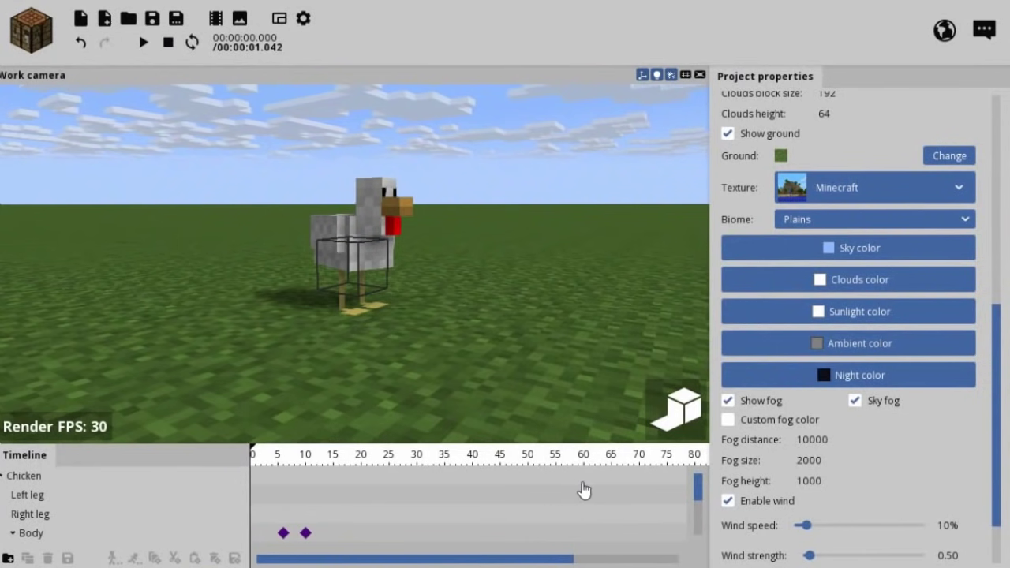
{"action": "key", "text": "space"}
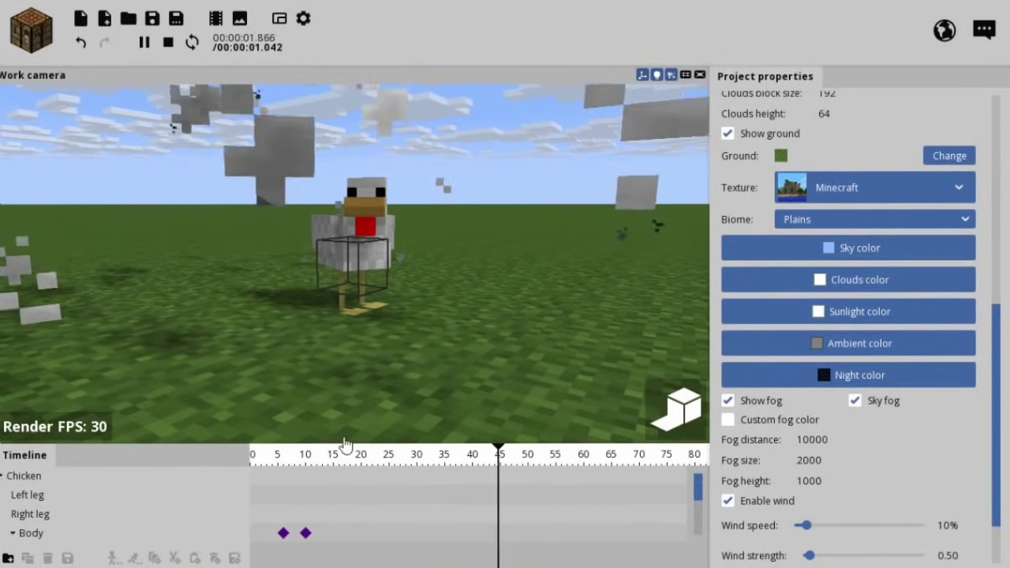
{"action": "mouse_move", "coordinate": [323, 458]}
{"action": "left_mouse_down"}
{"action": "mouse_move", "coordinate": [415, 456]}
{"action": "mouse_move", "coordinate": [308, 465]}
{"action": "mouse_move", "coordinate": [550, 465]}
{"action": "mouse_move", "coordinate": [494, 466]}
{"action": "left_mouse_up"}
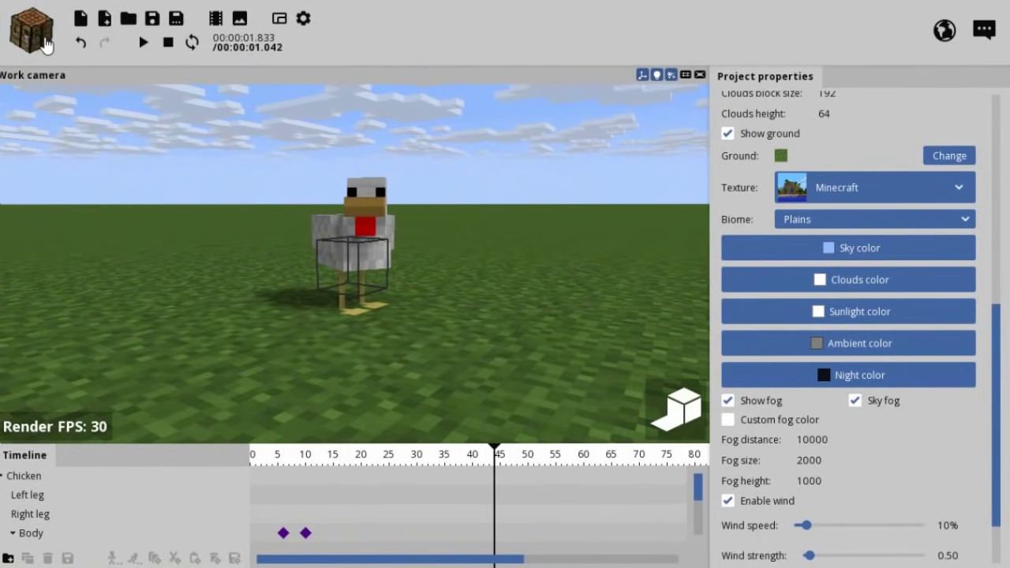
{"action": "left_click", "coordinate": [45, 46]}
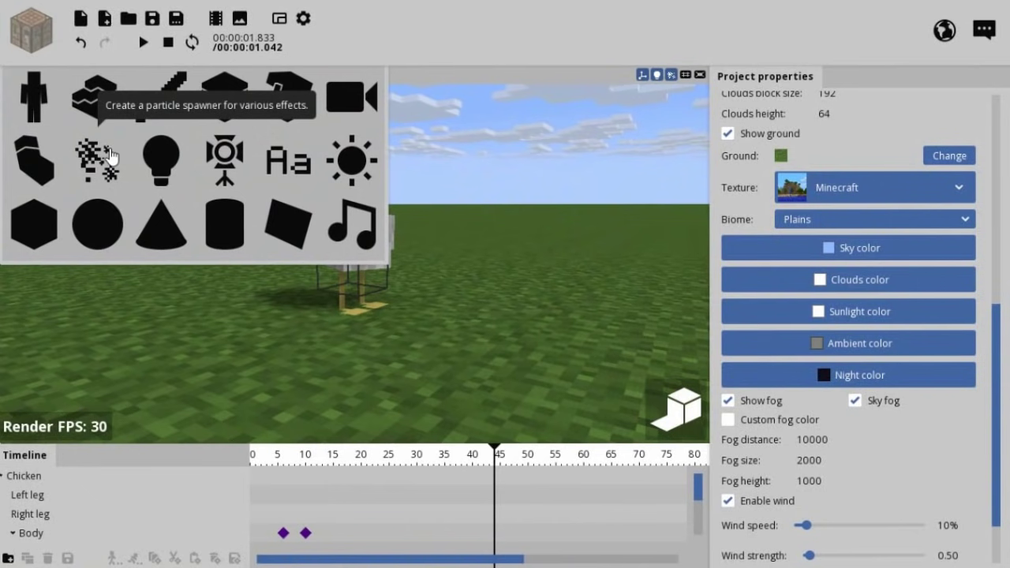
Step: Preview the Explosion and Fountain of cakes particle presets
{"action": "left_click", "coordinate": [111, 156]}
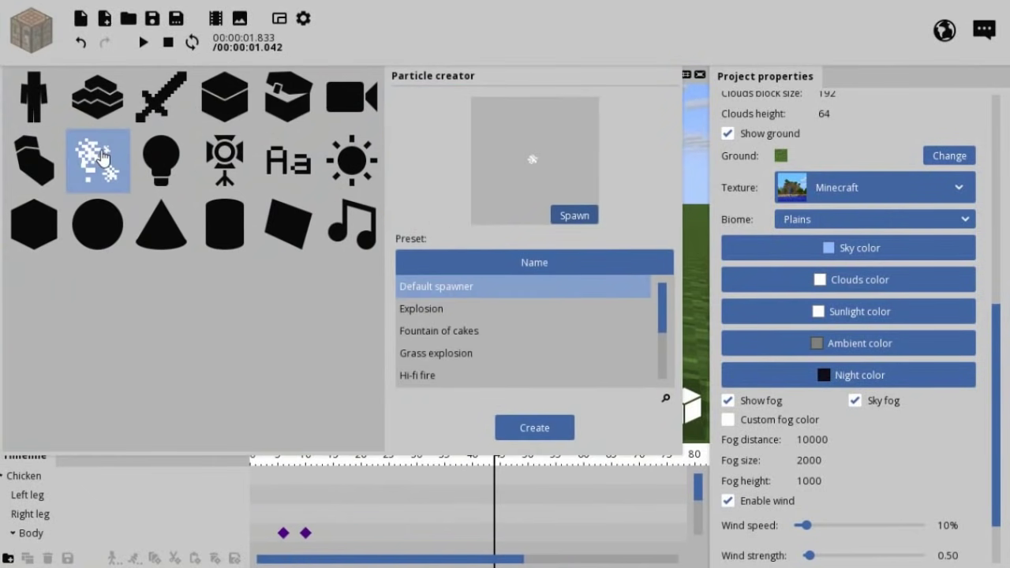
{"action": "left_click", "coordinate": [476, 312]}
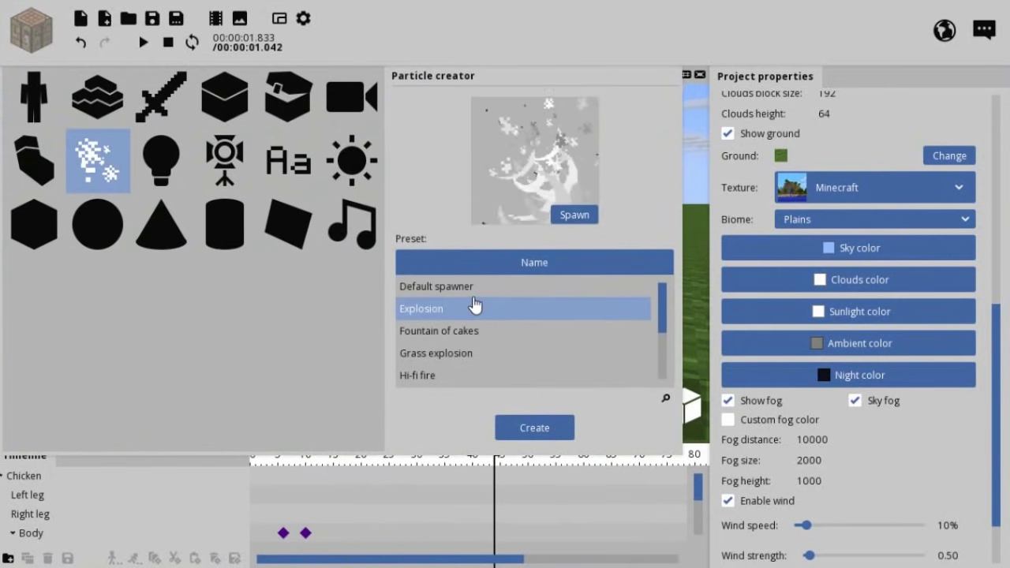
{"action": "left_click", "coordinate": [473, 288]}
{"action": "left_click", "coordinate": [509, 311]}
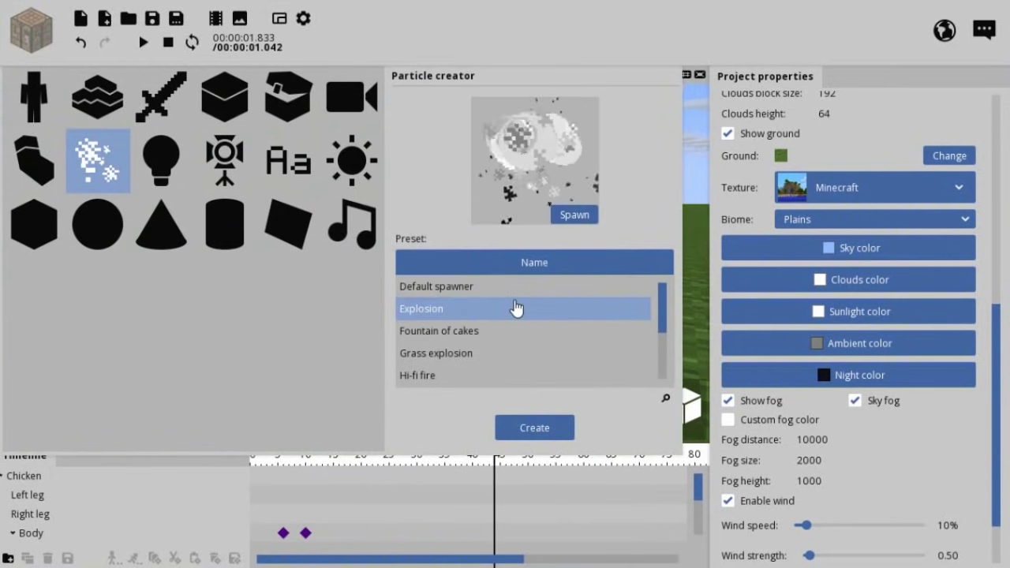
{"action": "scroll", "coordinate": [516, 308], "scroll_direction": "down", "scroll_amount": 1}
{"action": "left_click", "coordinate": [493, 310]}
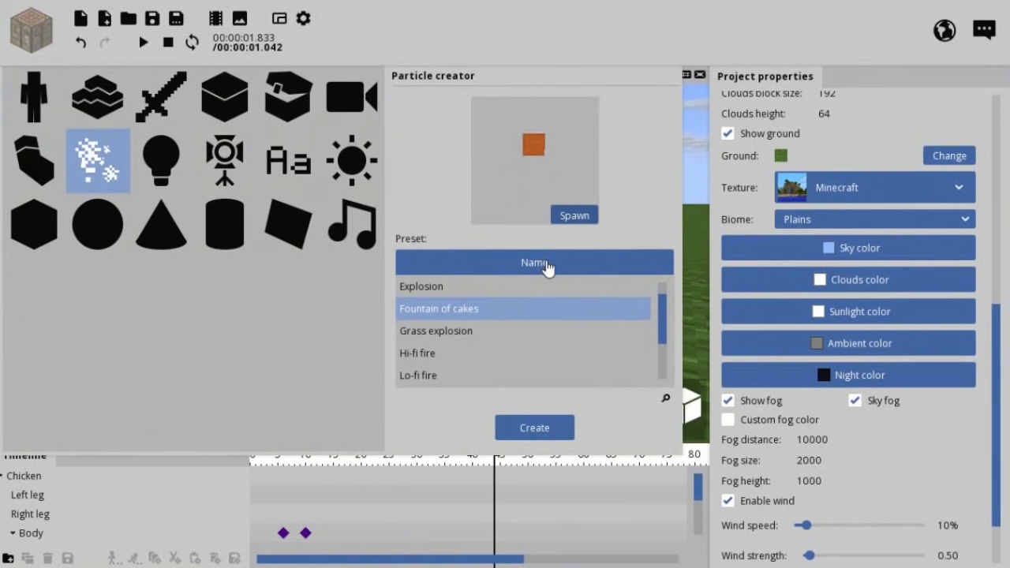
Step: Preview Hi-fi fire, Lo-fi fire, Rain, Smoke and Snow, then create Fountain of cakes
{"action": "left_click", "coordinate": [470, 353]}
{"action": "scroll", "coordinate": [484, 341], "scroll_direction": "down", "scroll_amount": 1}
{"action": "scroll", "coordinate": [486, 337], "scroll_direction": "down", "scroll_amount": 1}
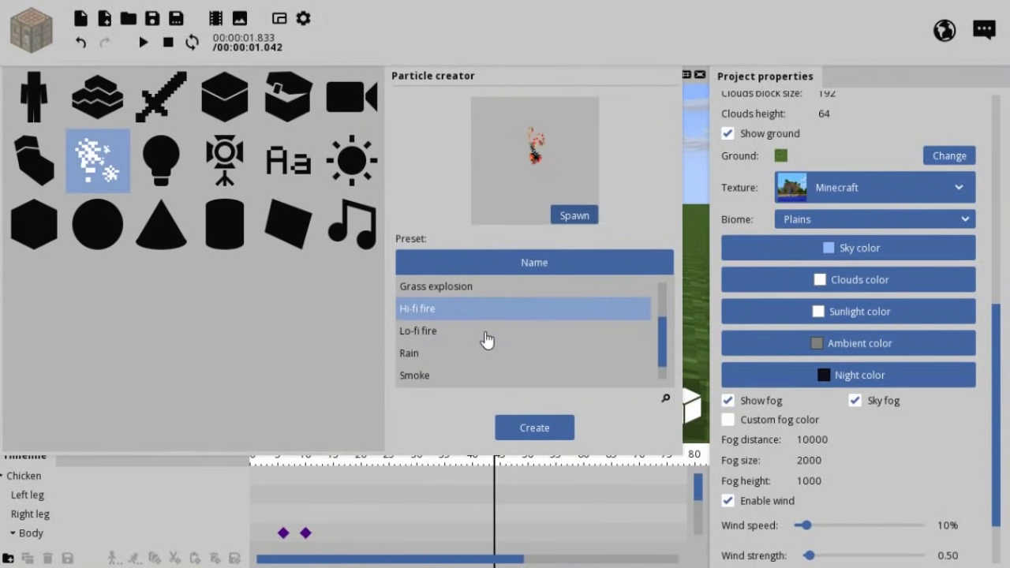
{"action": "left_click", "coordinate": [464, 340]}
{"action": "left_click", "coordinate": [494, 353]}
{"action": "scroll", "coordinate": [497, 351], "scroll_direction": "down", "scroll_amount": 1}
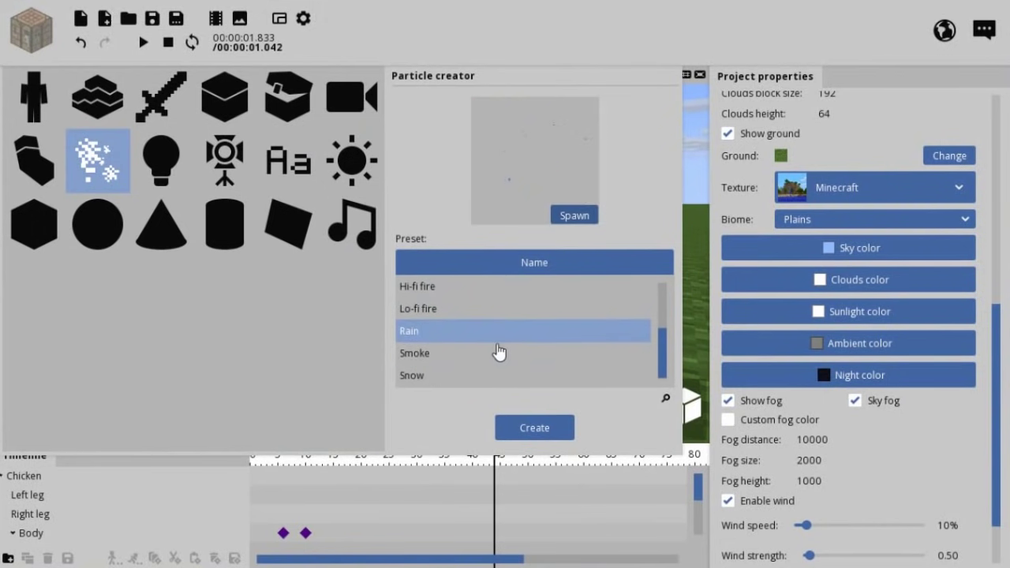
{"action": "left_click", "coordinate": [502, 352]}
{"action": "left_click", "coordinate": [501, 374]}
{"action": "scroll", "coordinate": [481, 331], "scroll_direction": "up", "scroll_amount": 3}
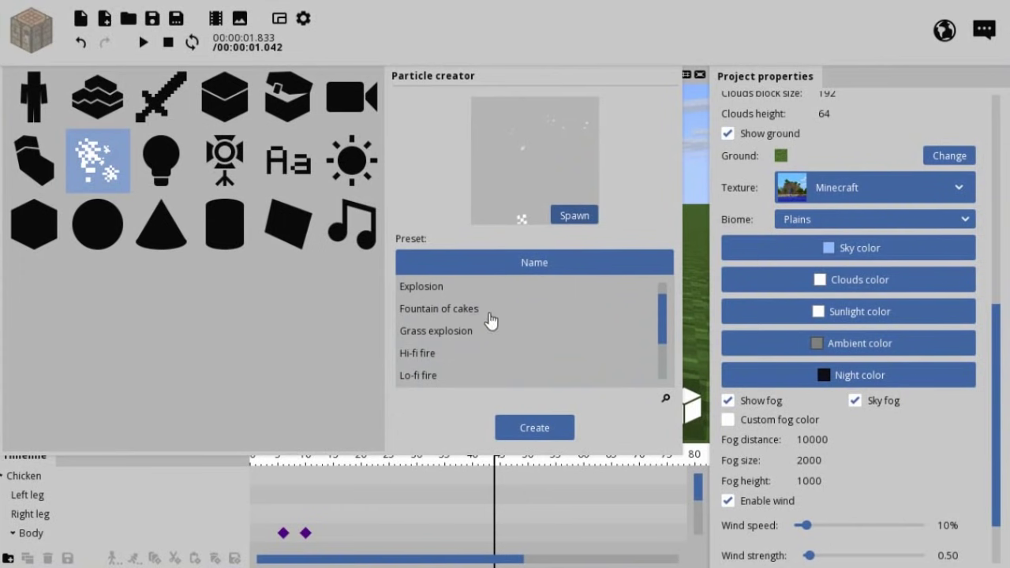
{"action": "left_click", "coordinate": [483, 310]}
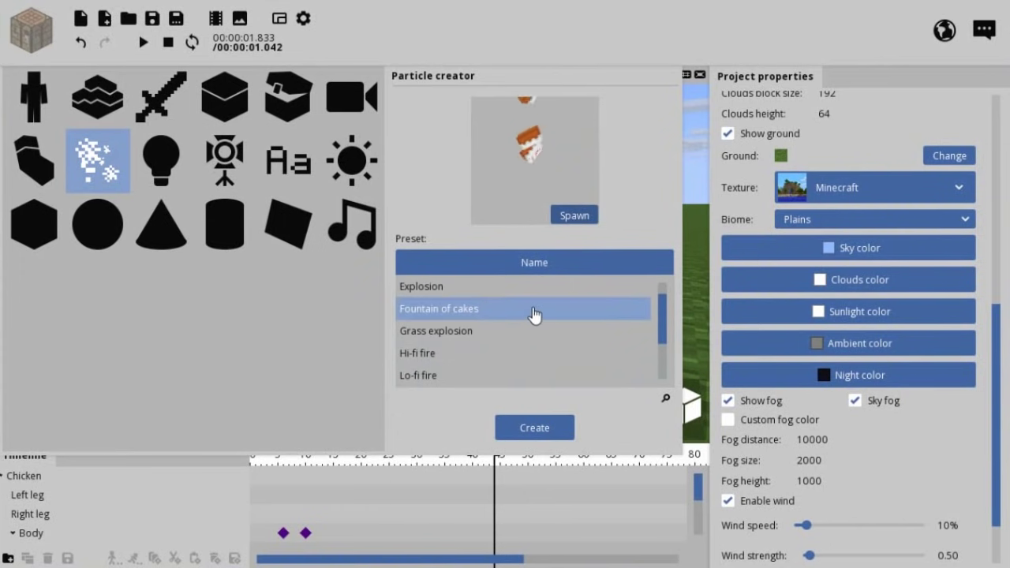
{"action": "left_click", "coordinate": [542, 437]}
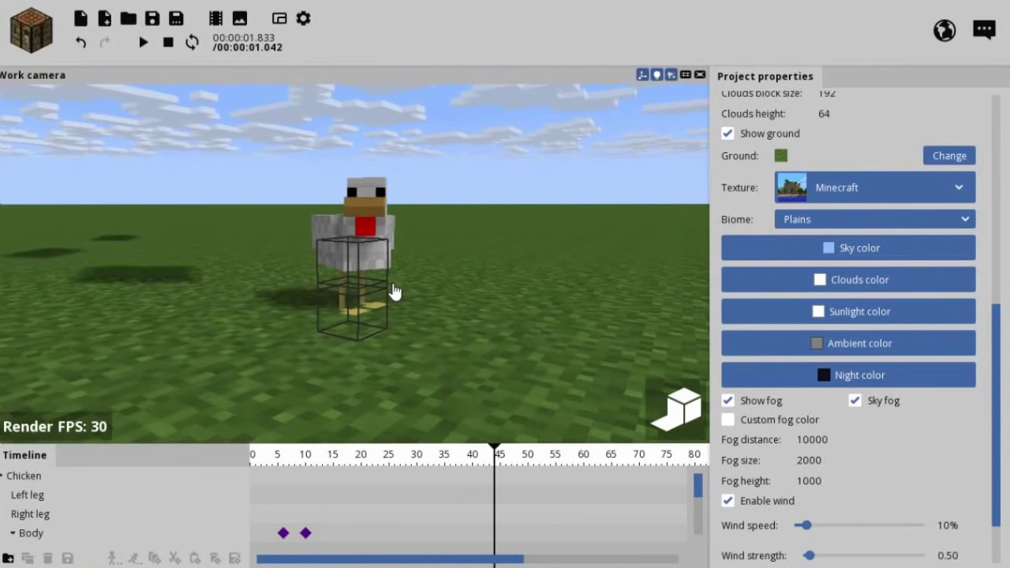
Step: Raise the particle spawner to about Z 61, high above the chicken
{"action": "scroll", "coordinate": [395, 292], "scroll_direction": "down", "scroll_amount": 2}
{"action": "scroll", "coordinate": [419, 270], "scroll_direction": "down", "scroll_amount": 2}
{"action": "scroll", "coordinate": [419, 271], "scroll_direction": "down", "scroll_amount": 3}
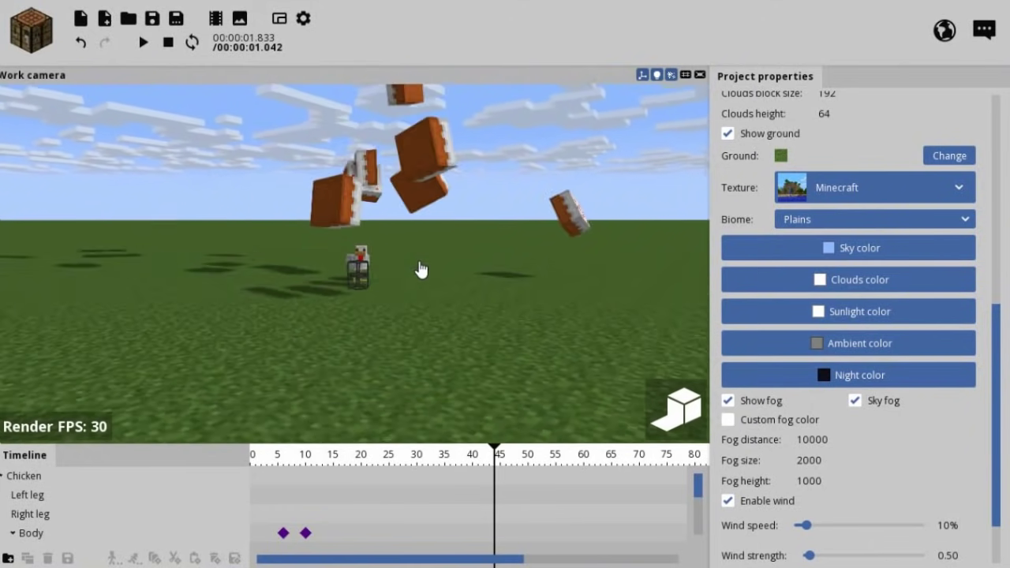
{"action": "left_click", "coordinate": [355, 280]}
{"action": "left_click_drag", "start_coordinate": [276, 282], "coordinate": [320, 323]}
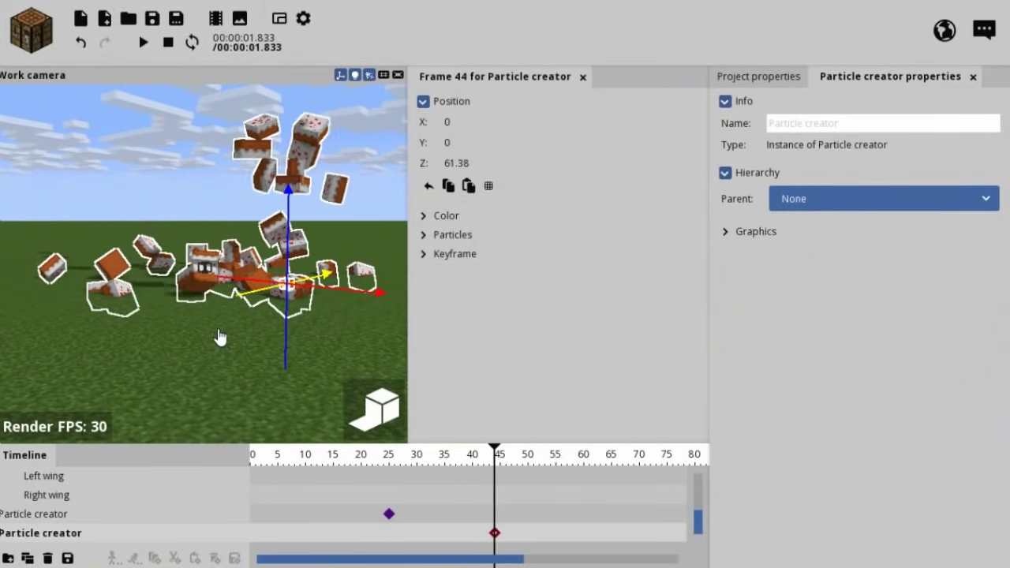
{"action": "left_click", "coordinate": [300, 307]}
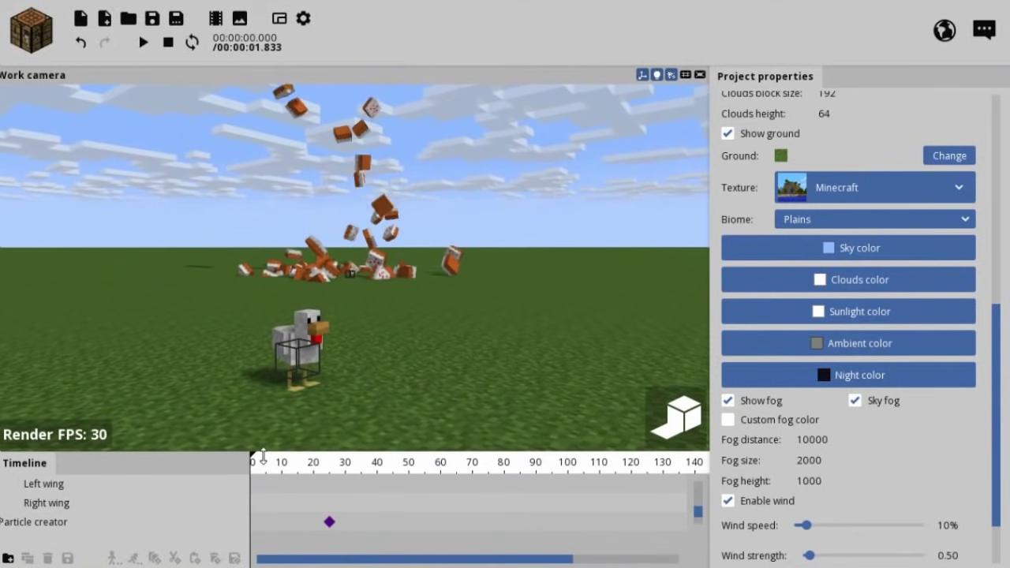
Step: Play the animation and scrub through frames 17, 53, 65 and 55
{"action": "key", "text": "space"}
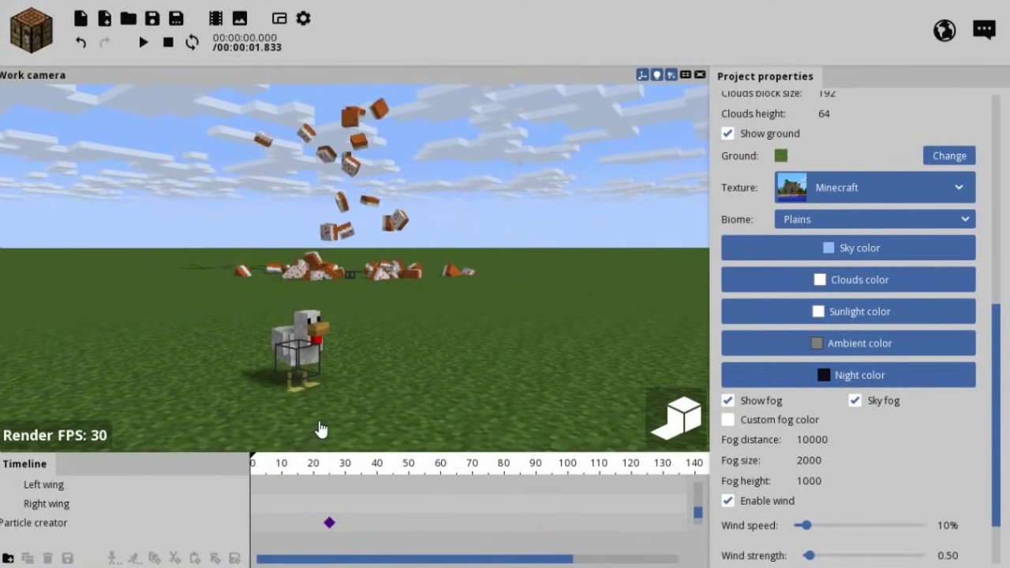
{"action": "key", "text": "space"}
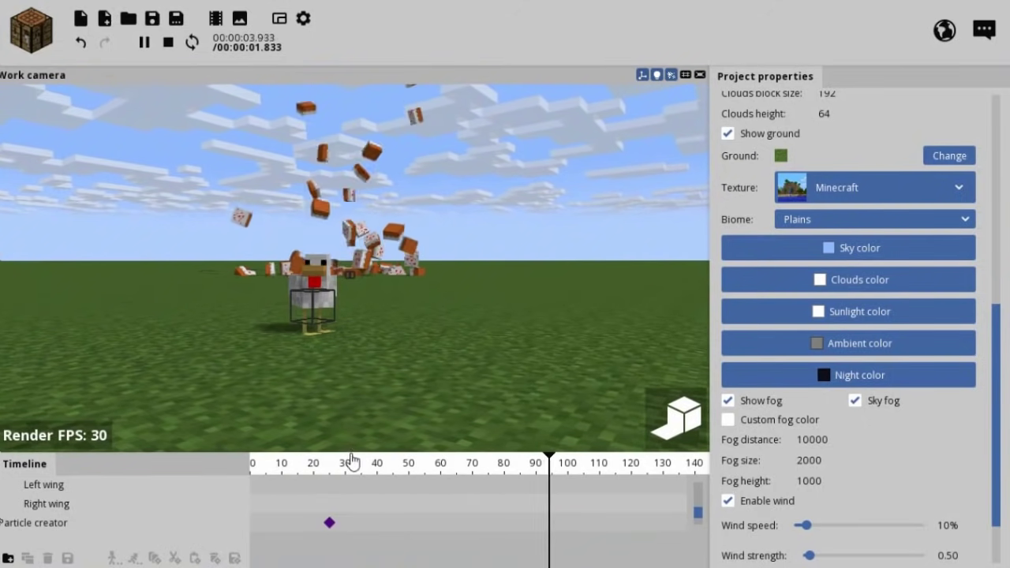
{"action": "mouse_move", "coordinate": [351, 461]}
{"action": "left_mouse_down"}
{"action": "mouse_move", "coordinate": [306, 479]}
{"action": "mouse_move", "coordinate": [341, 485]}
{"action": "left_mouse_up"}
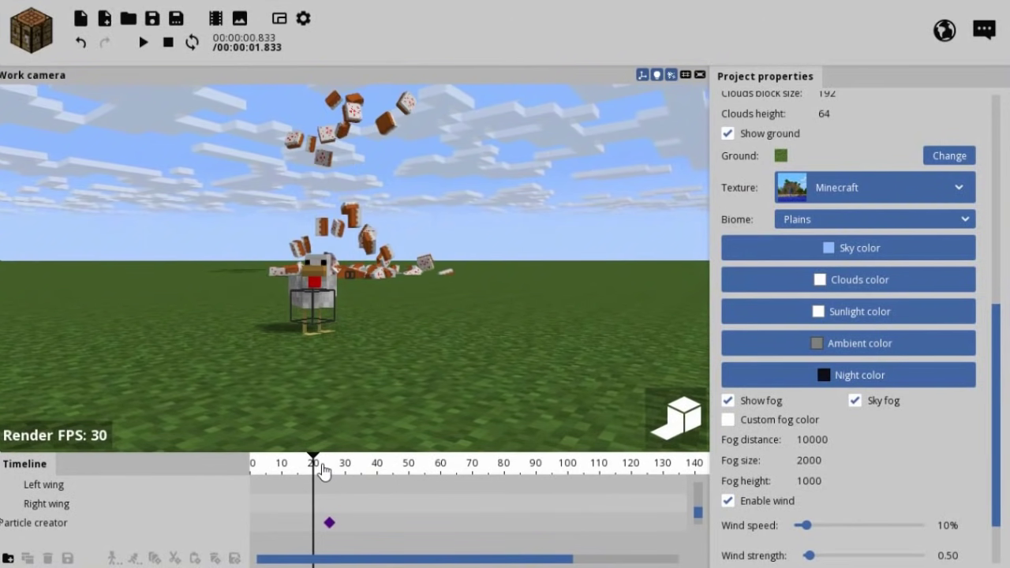
{"action": "left_click_drag", "start_coordinate": [292, 465], "coordinate": [419, 468]}
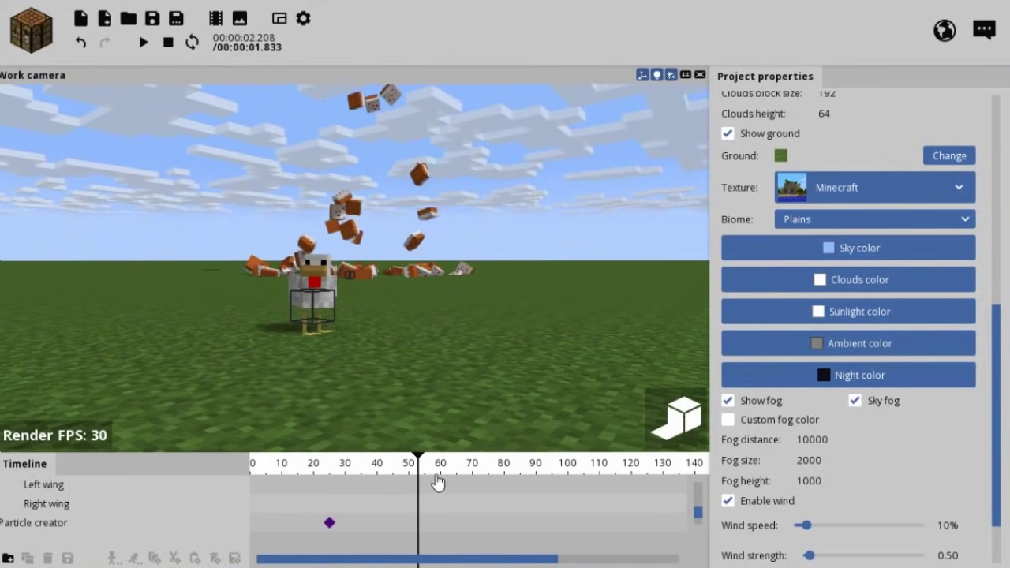
{"action": "left_click_drag", "start_coordinate": [443, 470], "coordinate": [459, 467]}
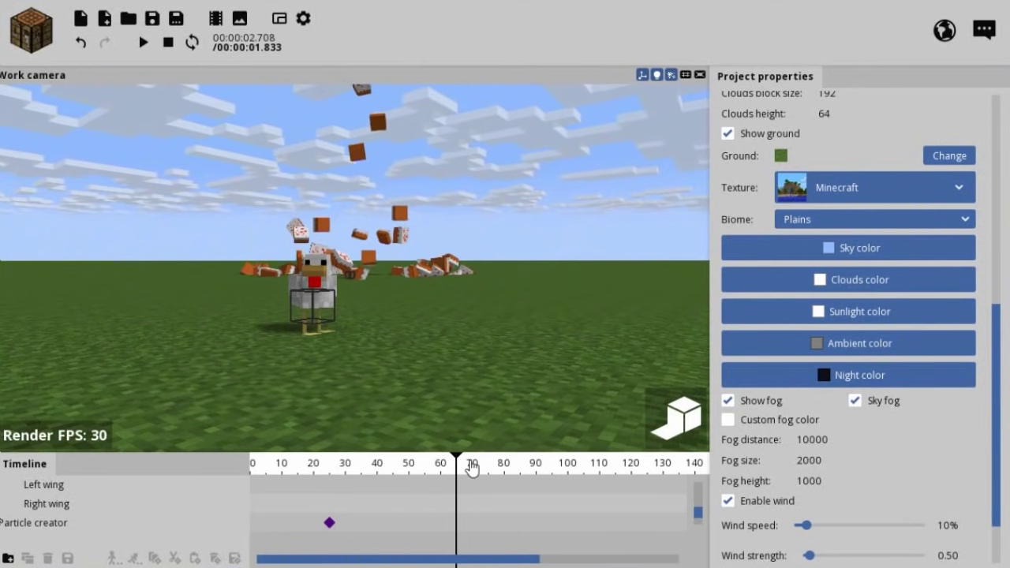
{"action": "left_click_drag", "start_coordinate": [444, 467], "coordinate": [243, 482]}
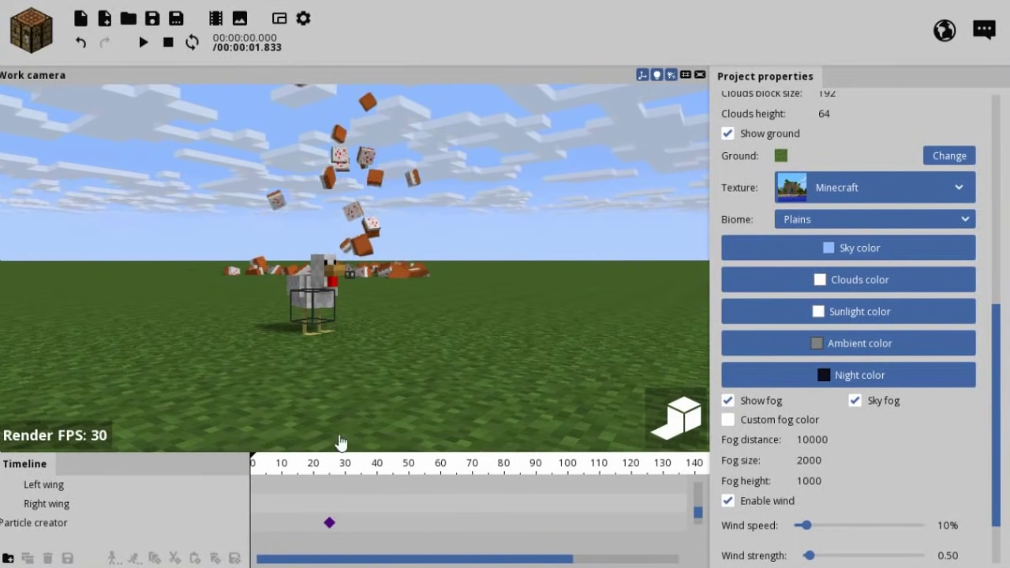
Step: Load MU walk from recent projects without saving woah, then briefly play and orbit
{"action": "left_click", "coordinate": [128, 17]}
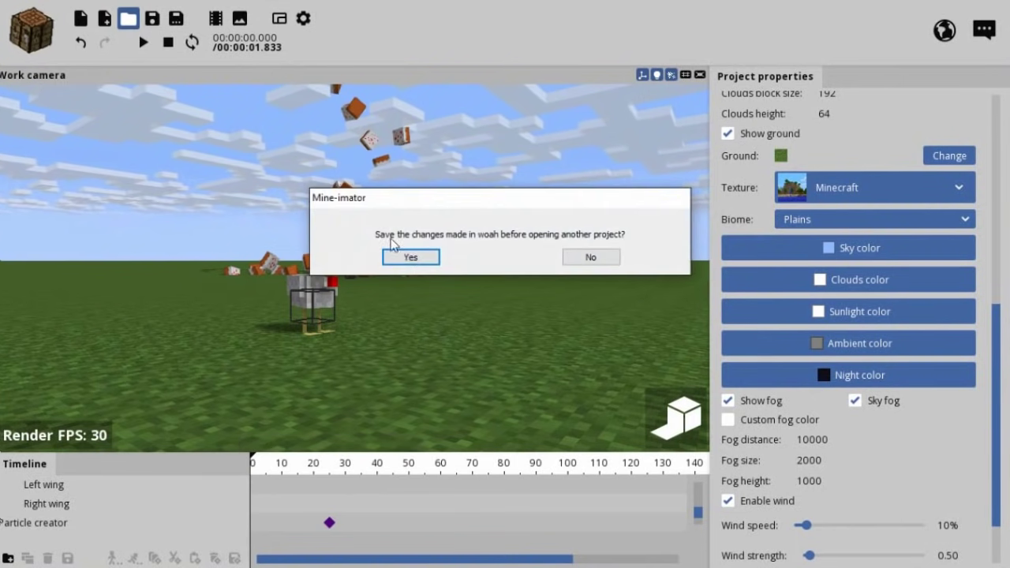
{"action": "left_click", "coordinate": [584, 259]}
{"action": "mouse_move", "coordinate": [444, 288]}
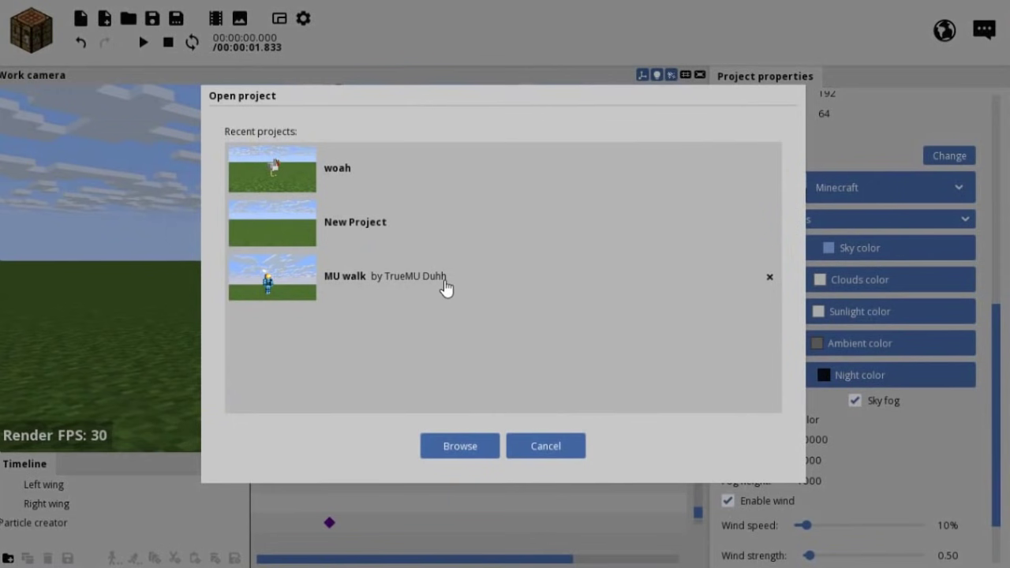
{"action": "left_click", "coordinate": [434, 284]}
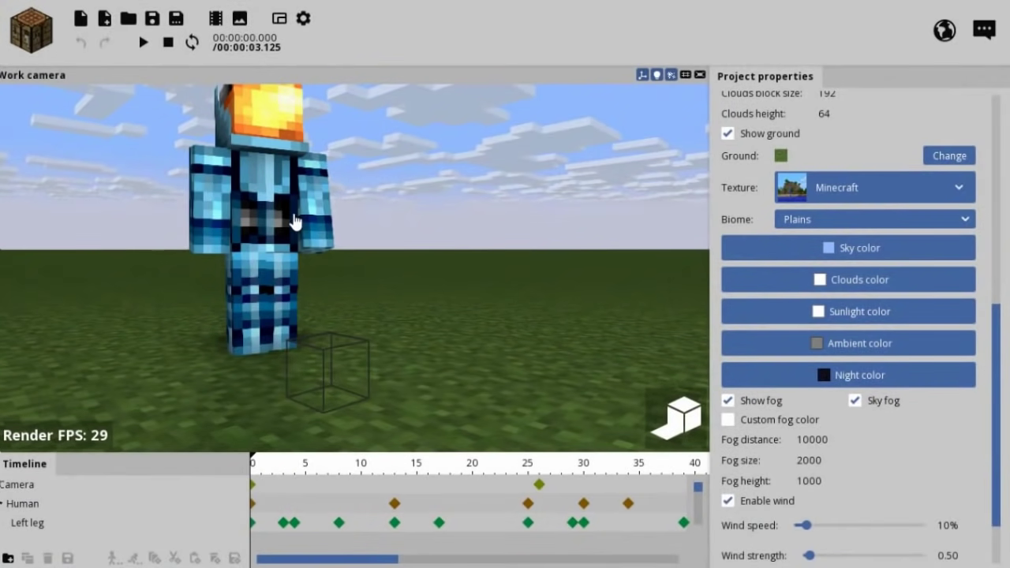
{"action": "key", "text": "space"}
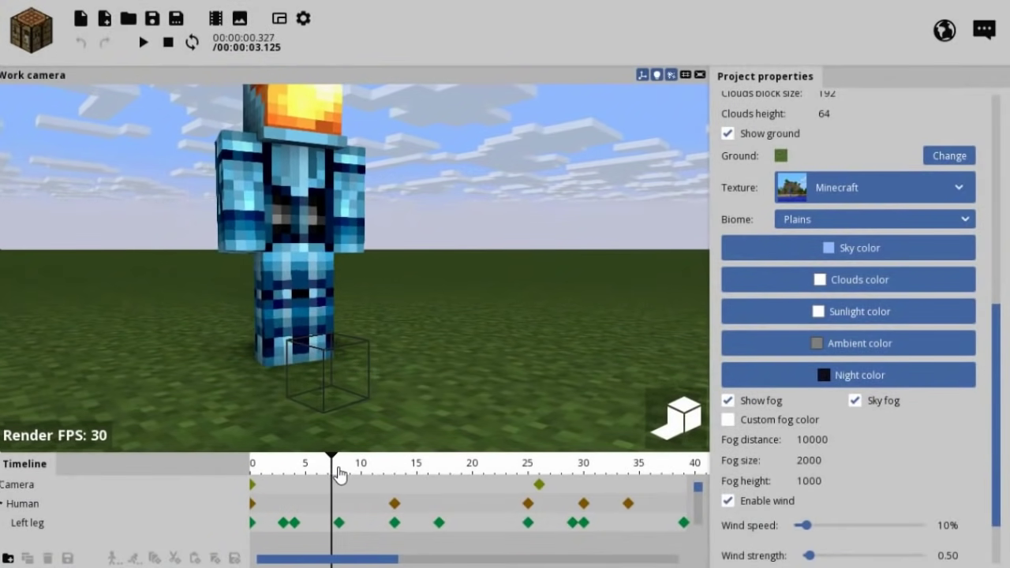
{"action": "key", "text": "space"}
{"action": "right_click_drag", "start_coordinate": [337, 240], "coordinate": [345, 231]}
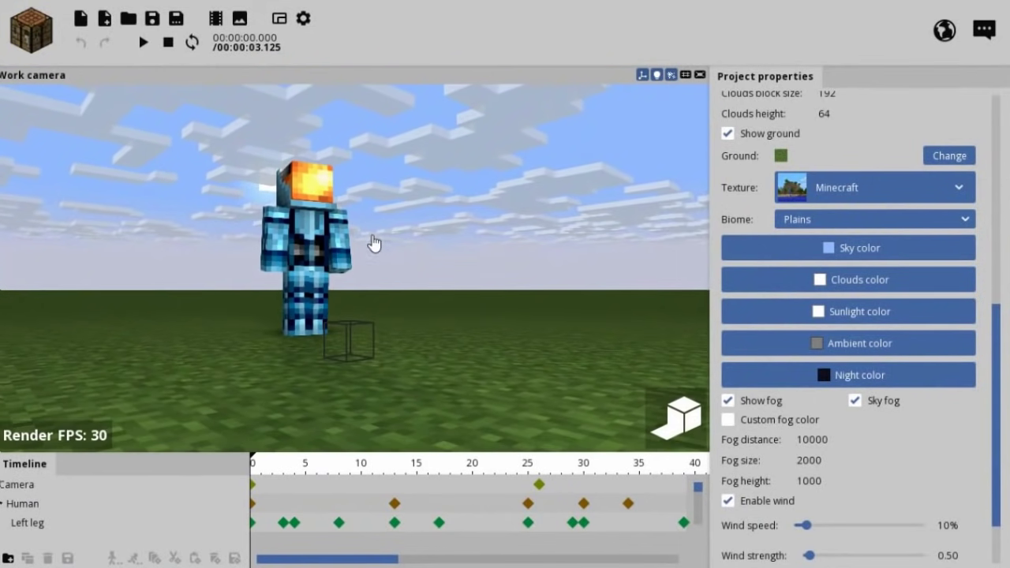
{"action": "right_click_drag", "start_coordinate": [374, 244], "coordinate": [374, 244]}
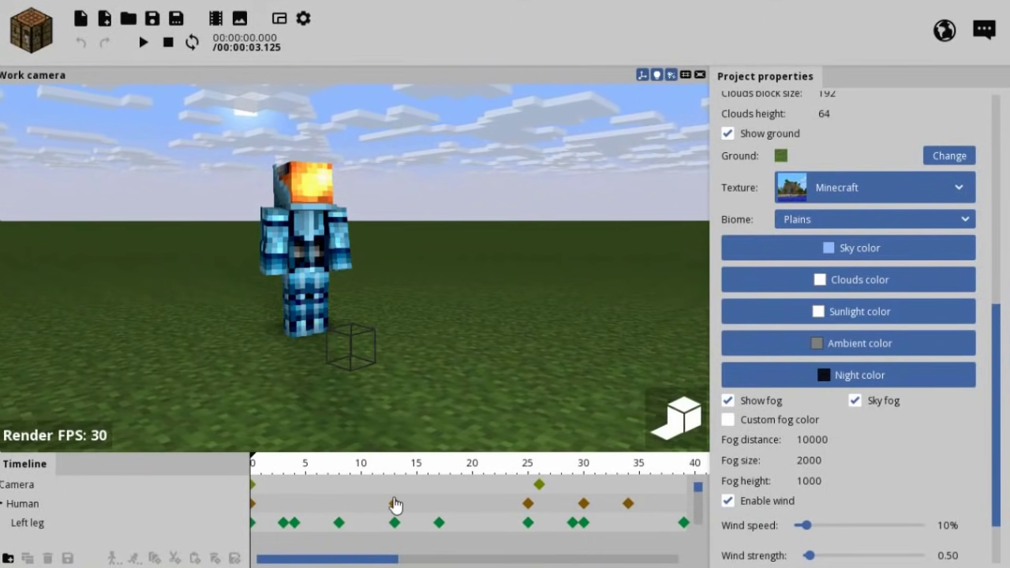
Step: Widen the timeline to frames 0–80 and move the playhead to frame 30
{"action": "left_click", "coordinate": [290, 487]}
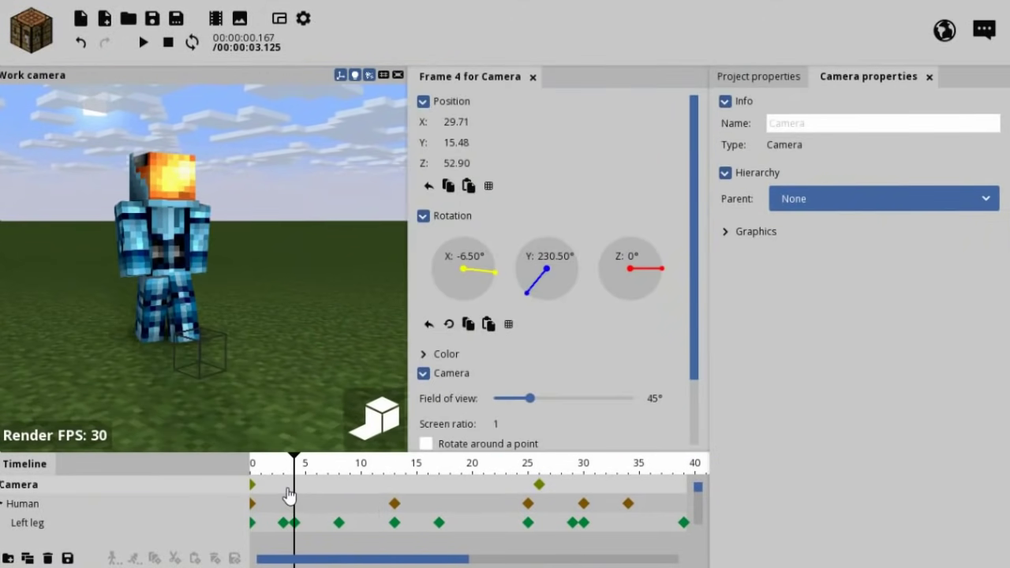
{"action": "scroll", "coordinate": [288, 493], "scroll_direction": "down", "scroll_amount": 2}
{"action": "left_click_drag", "start_coordinate": [275, 469], "coordinate": [219, 476]}
{"action": "left_click", "coordinate": [243, 207]}
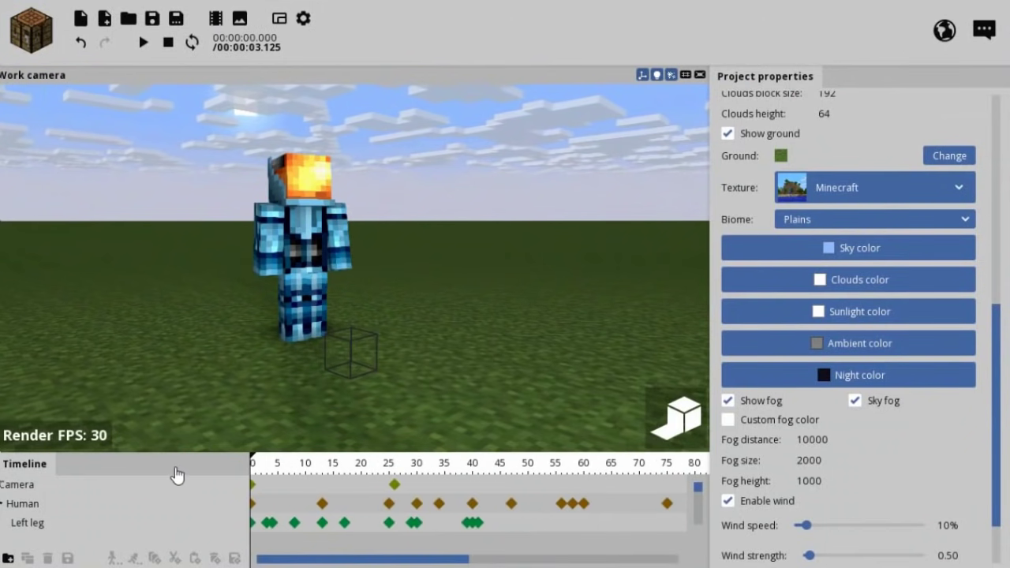
{"action": "left_click_drag", "start_coordinate": [254, 465], "coordinate": [527, 479]}
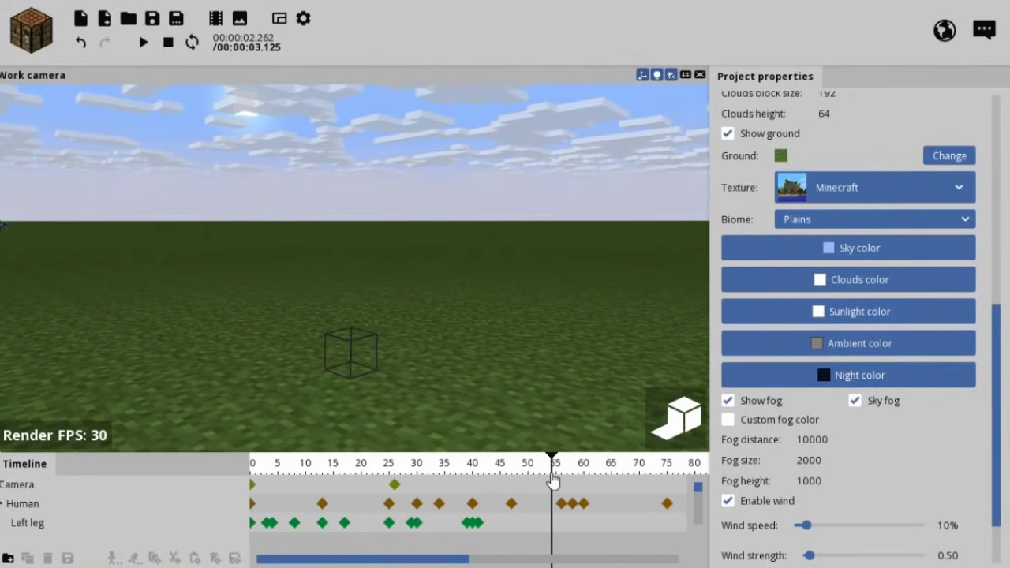
{"action": "left_click_drag", "start_coordinate": [528, 479], "coordinate": [416, 474]}
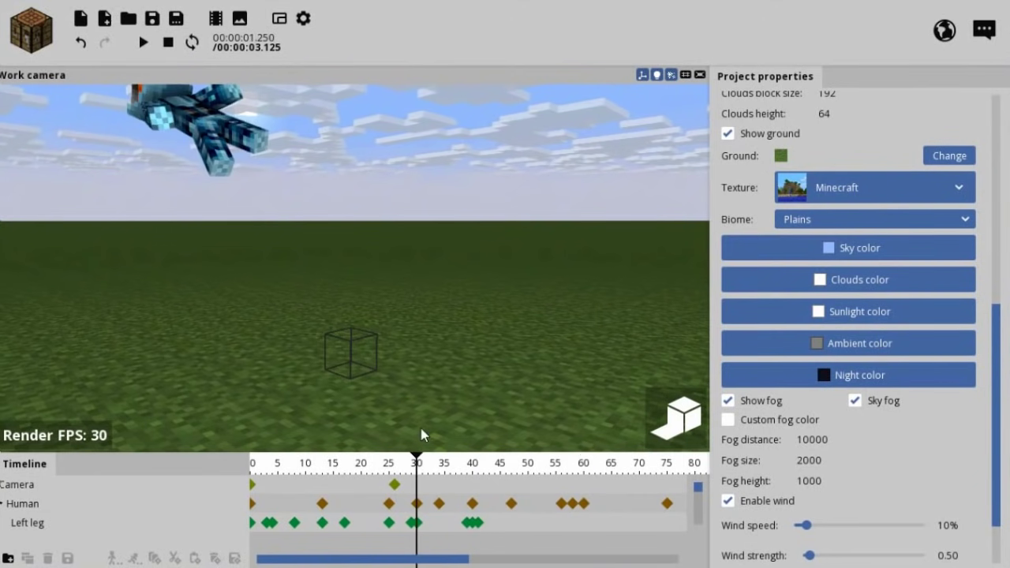
Step: Inspect the Human's and scene camera's frame 30 keyframes
{"action": "left_click", "coordinate": [79, 505]}
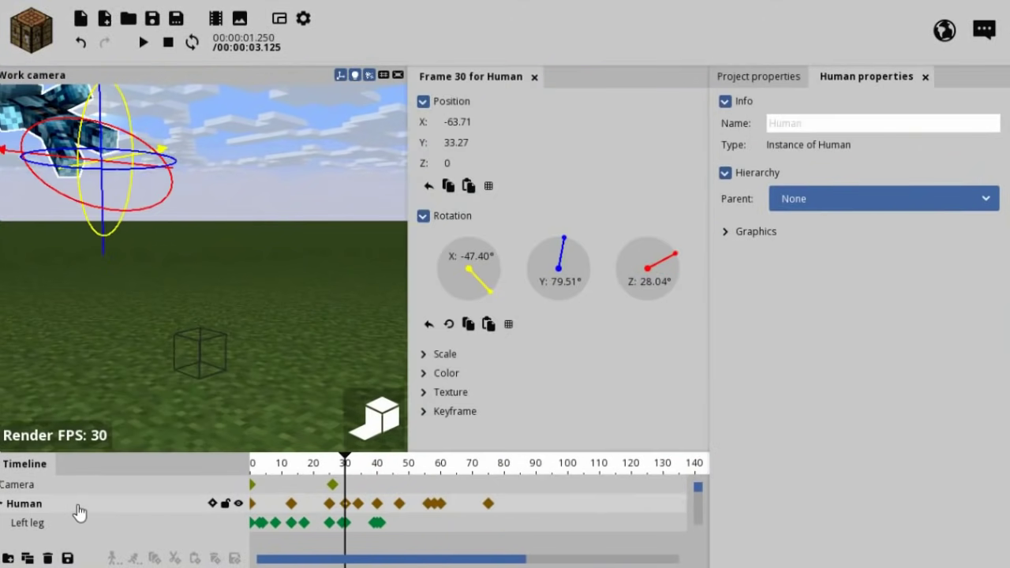
{"action": "scroll", "coordinate": [76, 514], "scroll_direction": "down", "scroll_amount": 2}
{"action": "scroll", "coordinate": [75, 517], "scroll_direction": "down", "scroll_amount": 2}
{"action": "scroll", "coordinate": [68, 517], "scroll_direction": "up", "scroll_amount": 2}
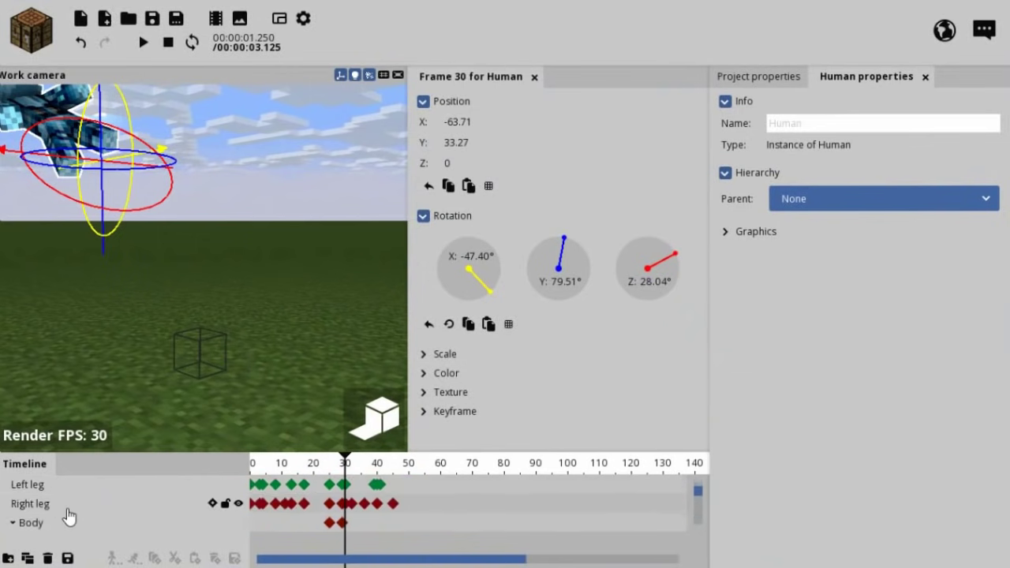
{"action": "scroll", "coordinate": [68, 518], "scroll_direction": "up", "scroll_amount": 2}
{"action": "left_click", "coordinate": [35, 488]}
{"action": "left_click", "coordinate": [280, 305]}
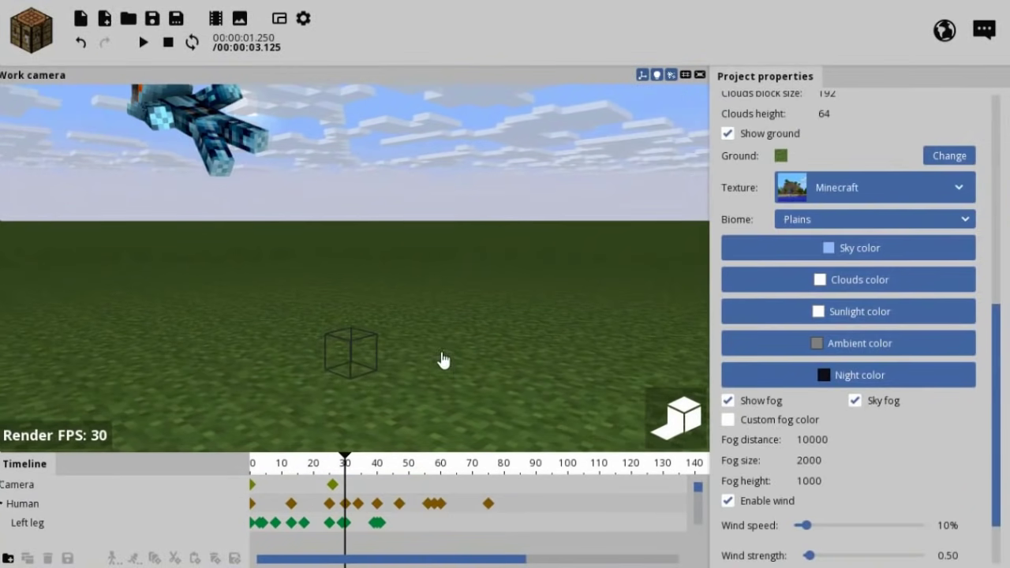
{"action": "scroll", "coordinate": [410, 316], "scroll_direction": "down", "scroll_amount": 3}
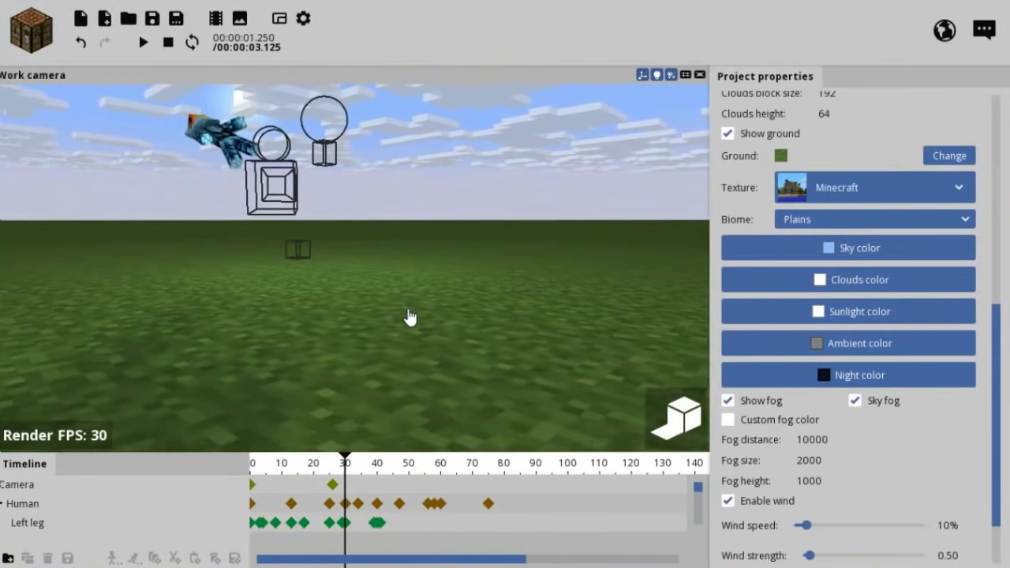
{"action": "scroll", "coordinate": [326, 288], "scroll_direction": "up", "scroll_amount": 1}
Step: Open the camera wireframe's frame 30 keyframe settings and show the active camera view
{"action": "left_click", "coordinate": [322, 248]}
{"action": "left_click", "coordinate": [285, 261]}
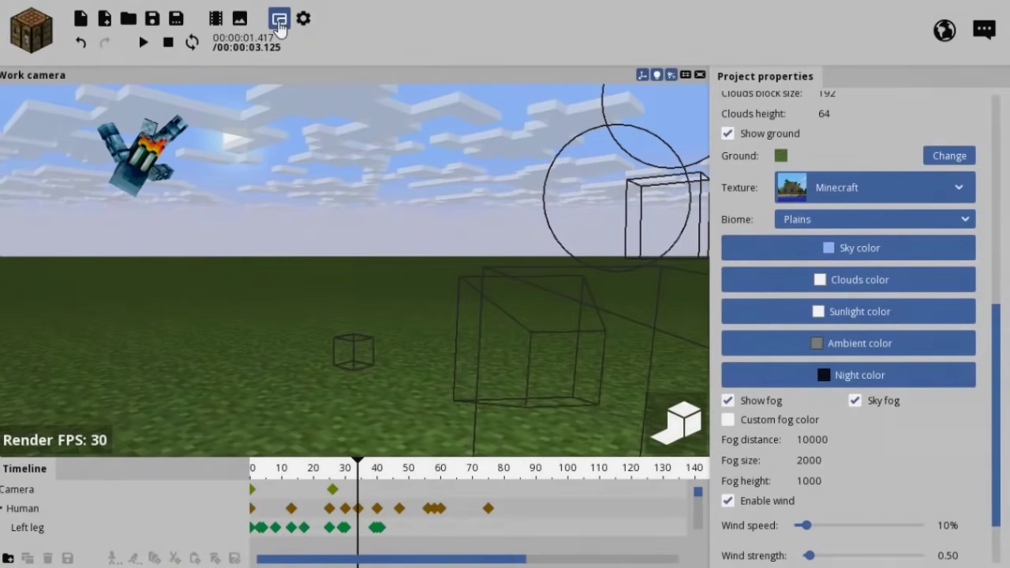
{"action": "left_click", "coordinate": [280, 17]}
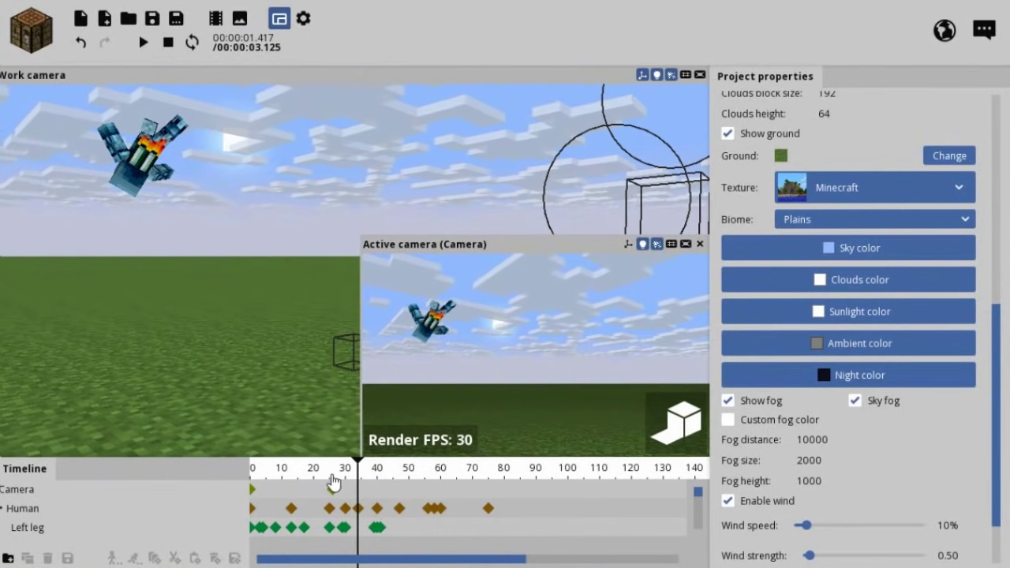
Step: Set the camera's frame 25 keyframe field of view to 55° and try depth of field
{"action": "mouse_move", "coordinate": [281, 465]}
{"action": "left_mouse_down"}
{"action": "mouse_move", "coordinate": [383, 470]}
{"action": "mouse_move", "coordinate": [330, 471]}
{"action": "left_mouse_up"}
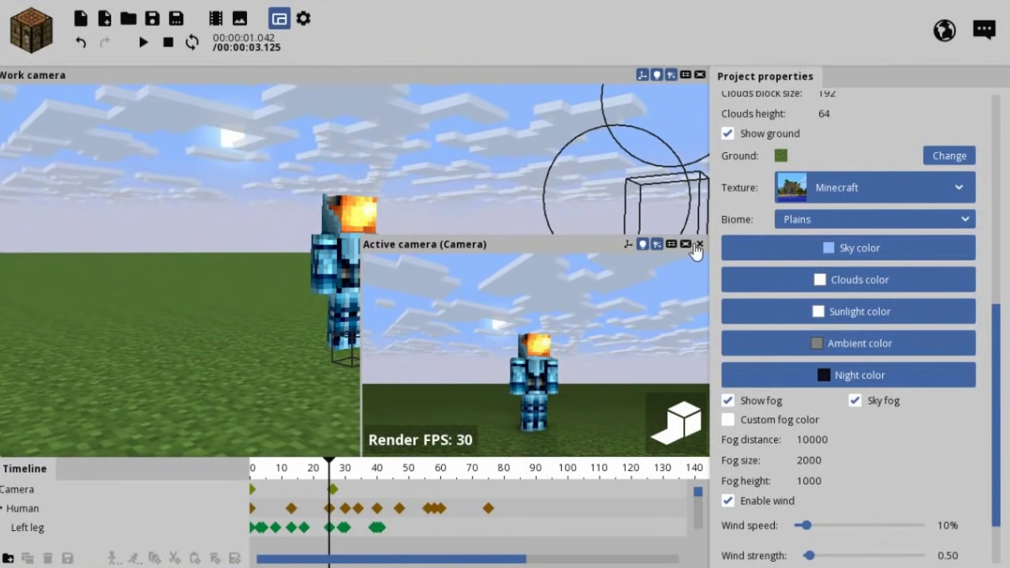
{"action": "left_click", "coordinate": [697, 250]}
{"action": "left_click", "coordinate": [582, 298]}
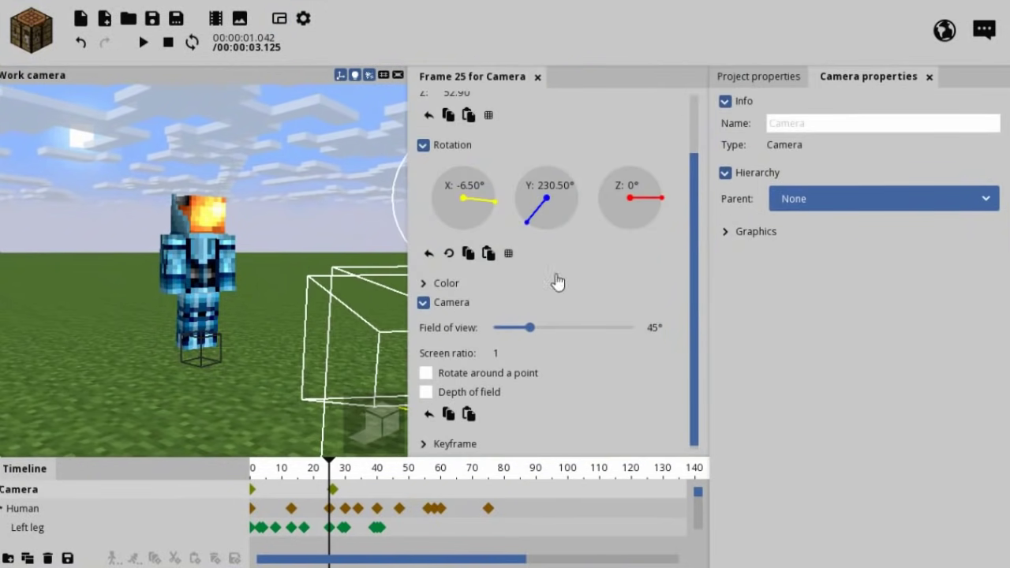
{"action": "scroll", "coordinate": [691, 244], "scroll_direction": "up", "scroll_amount": 3}
{"action": "scroll", "coordinate": [663, 300], "scroll_direction": "down", "scroll_amount": 3}
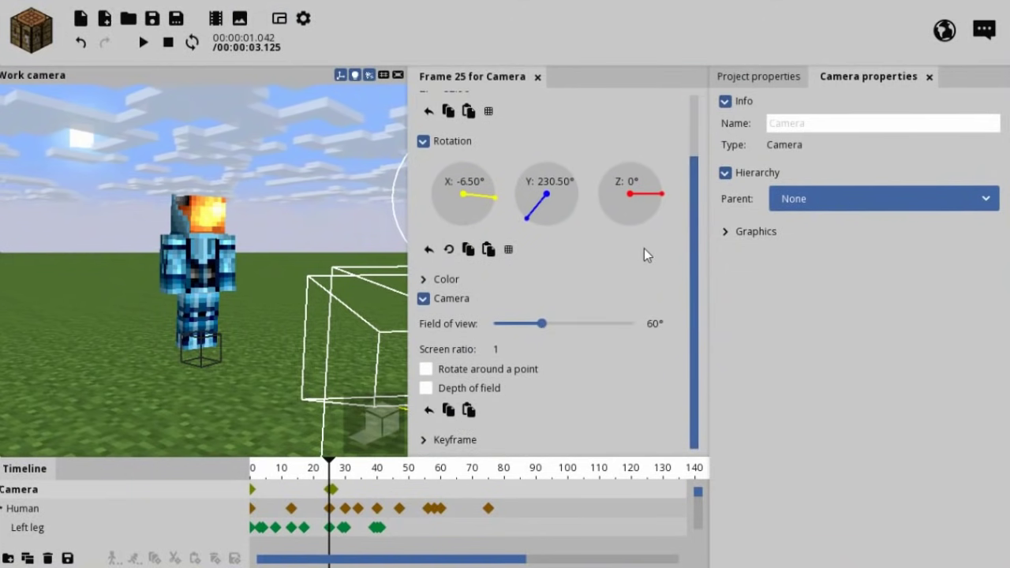
{"action": "left_click_drag", "start_coordinate": [534, 323], "coordinate": [537, 324]}
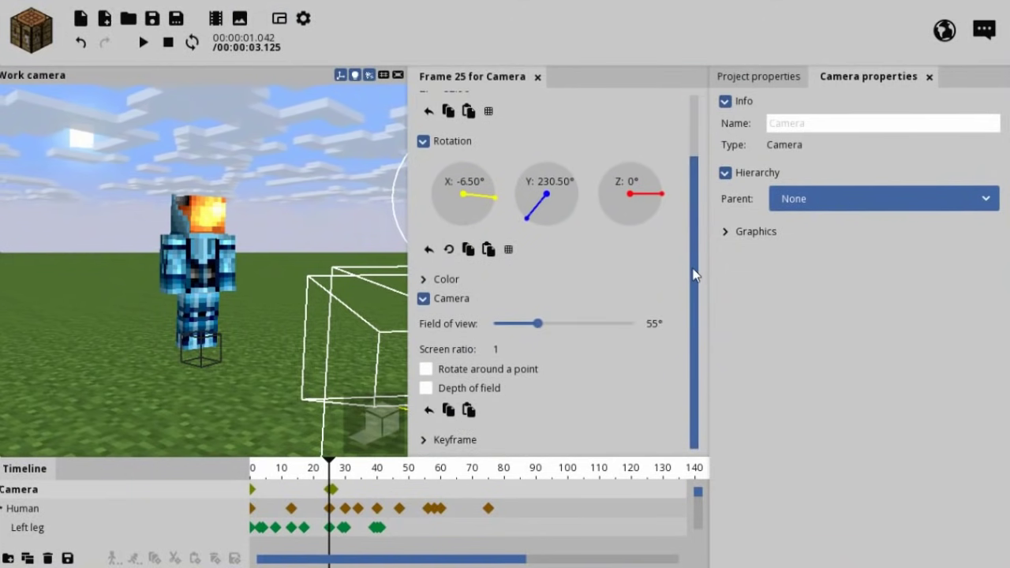
{"action": "left_click", "coordinate": [425, 389]}
{"action": "left_click", "coordinate": [371, 173]}
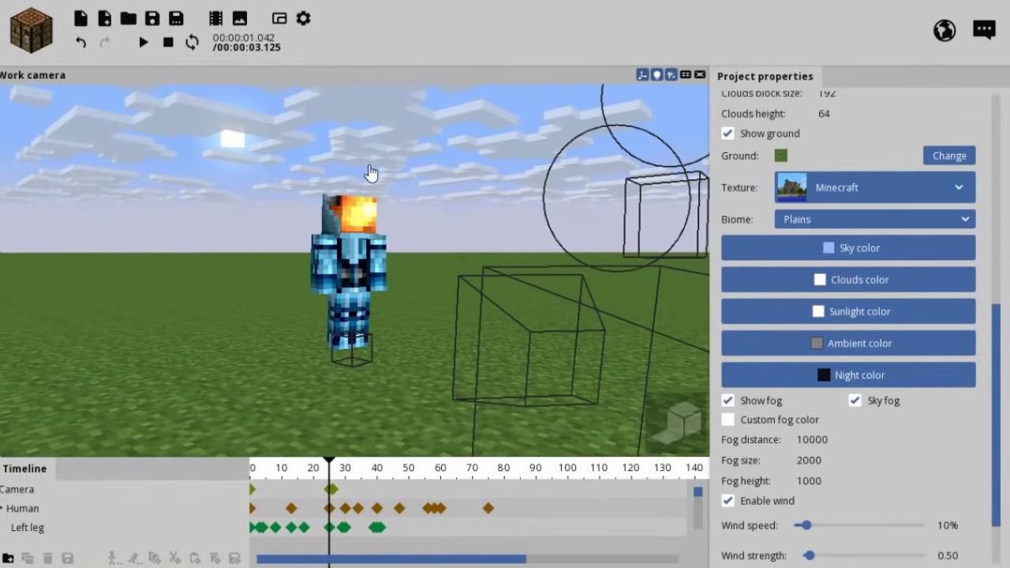
Step: Show the active camera preview with high-quality rendering and play the animation from frame 0
{"action": "left_click", "coordinate": [280, 19]}
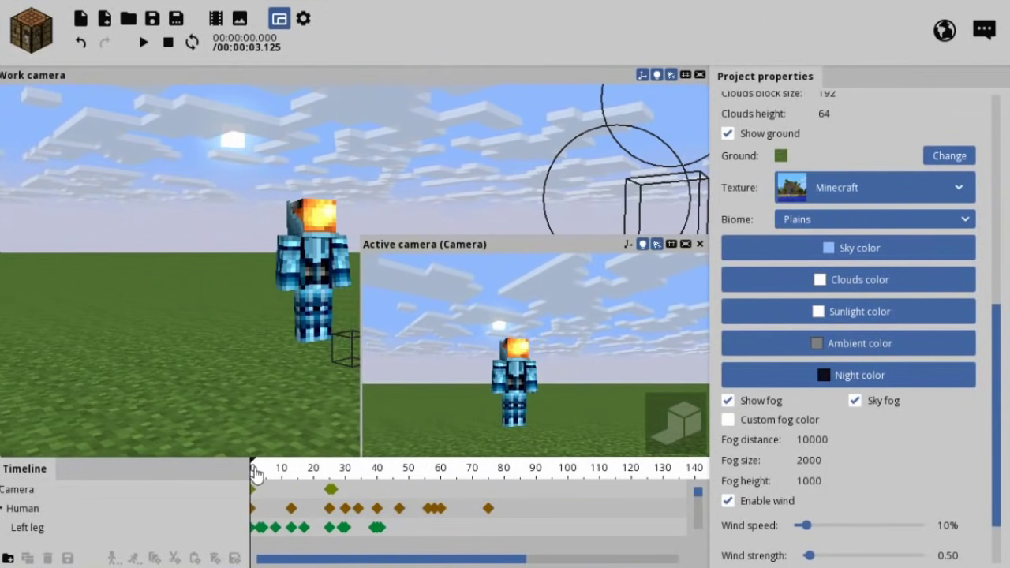
{"action": "left_click_drag", "start_coordinate": [339, 476], "coordinate": [288, 473]}
{"action": "left_click", "coordinate": [689, 426]}
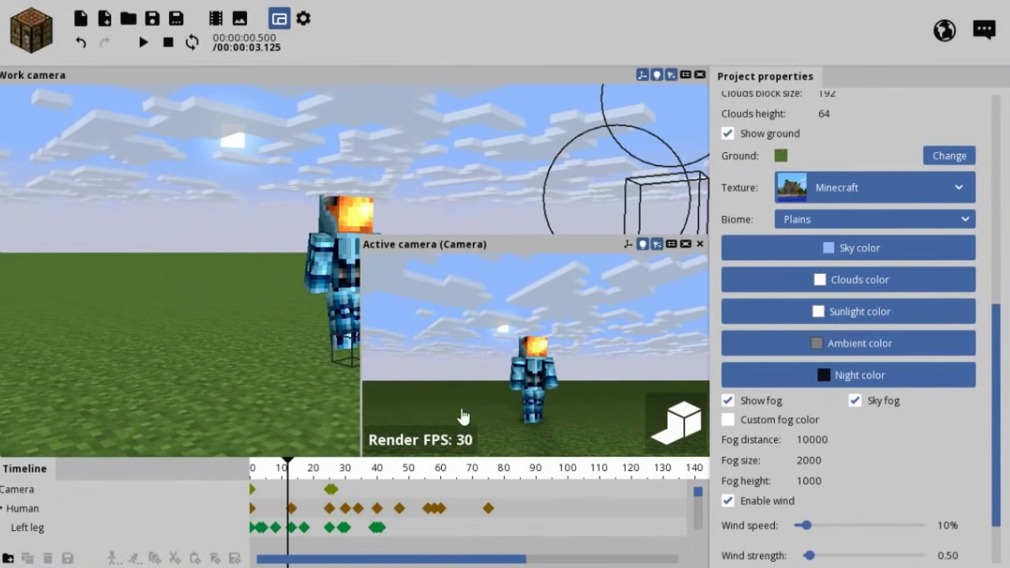
{"action": "left_click_drag", "start_coordinate": [278, 477], "coordinate": [210, 483]}
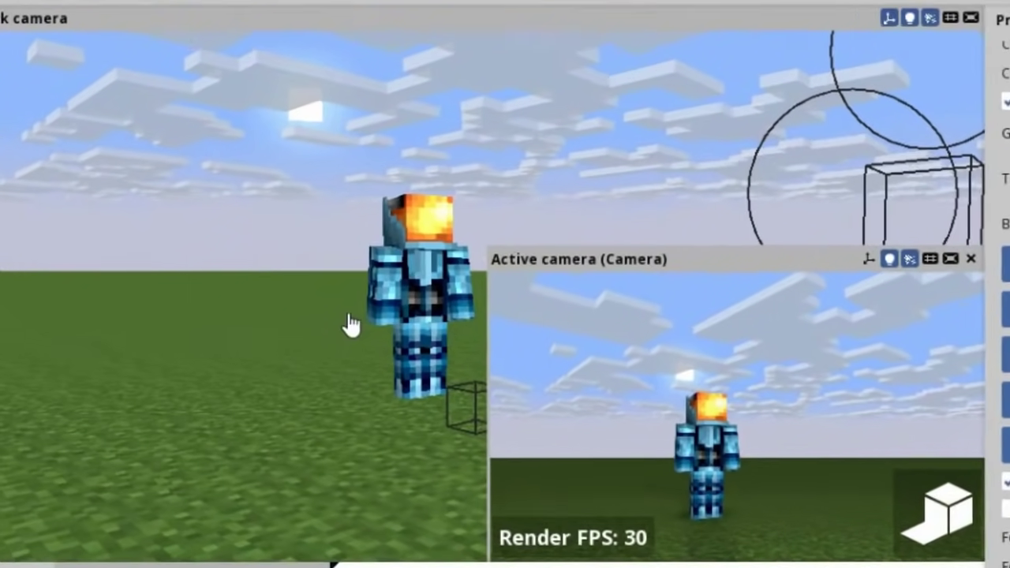
{"action": "key", "text": "space"}
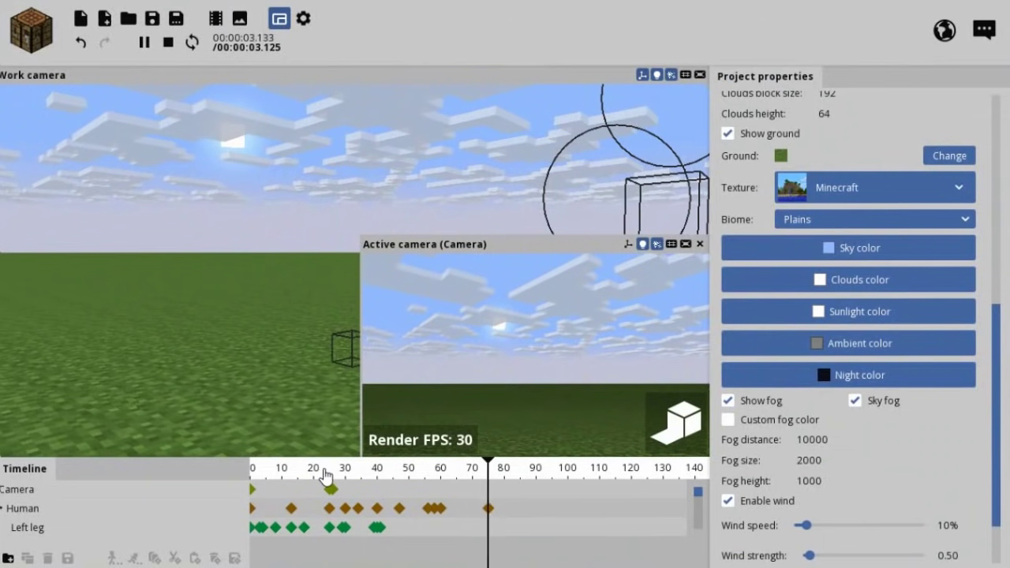
{"action": "left_click_drag", "start_coordinate": [326, 474], "coordinate": [254, 481]}
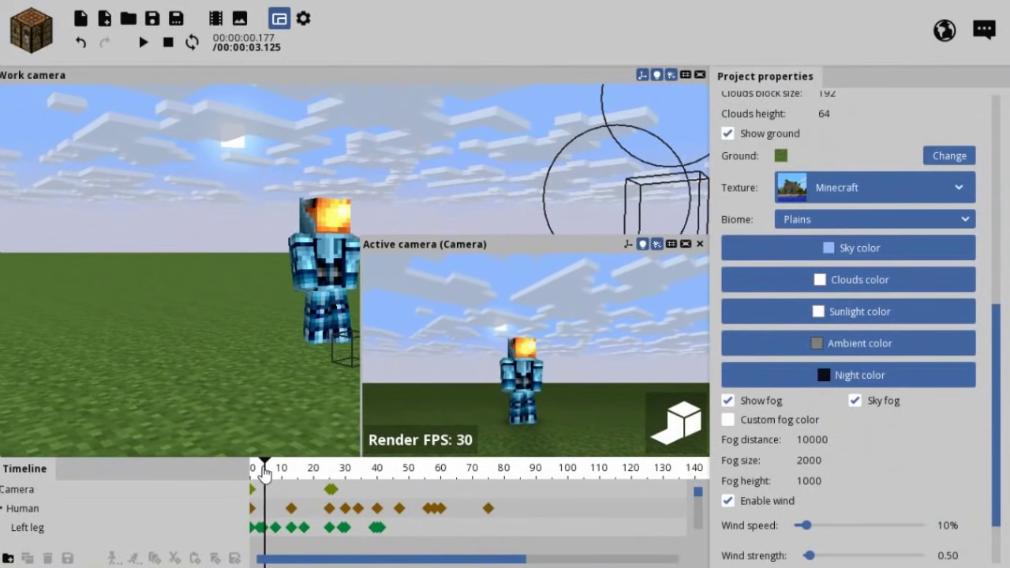
{"action": "key", "text": "space"}
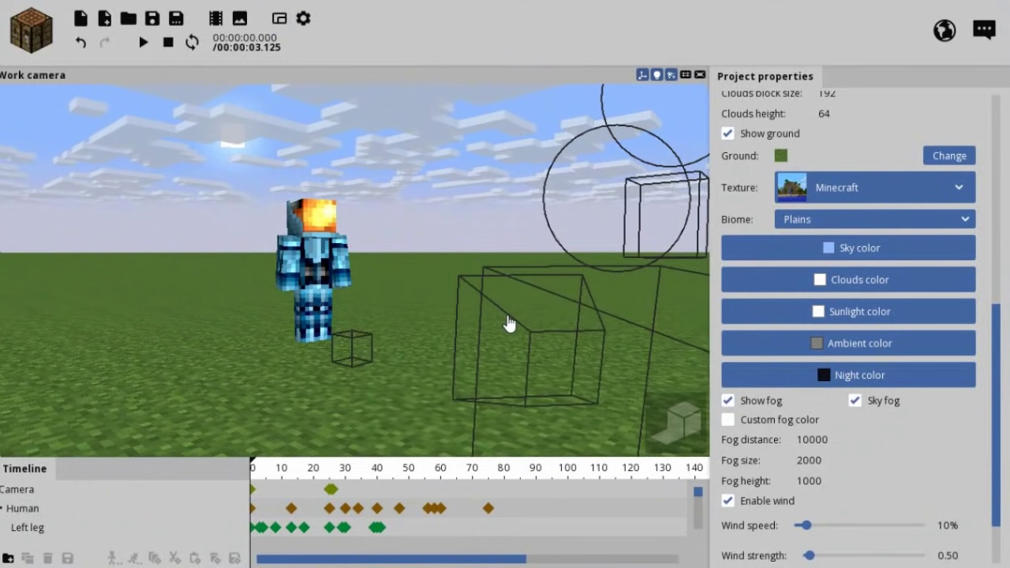
Step: Step through the camera's animated properties, then replay through the active camera and reset to frame 0
{"action": "left_click", "coordinate": [519, 306]}
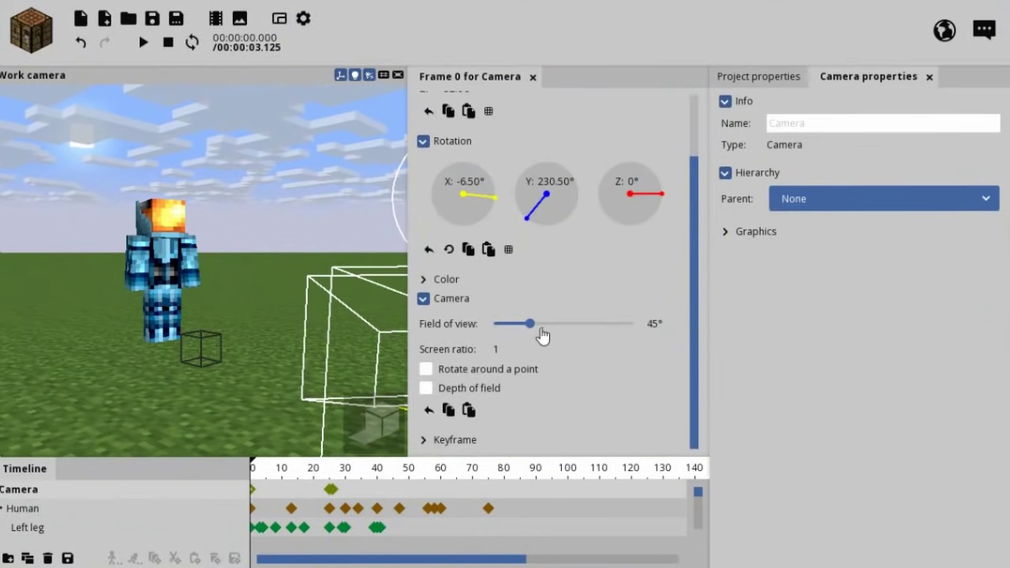
{"action": "left_click_drag", "start_coordinate": [270, 476], "coordinate": [289, 474]}
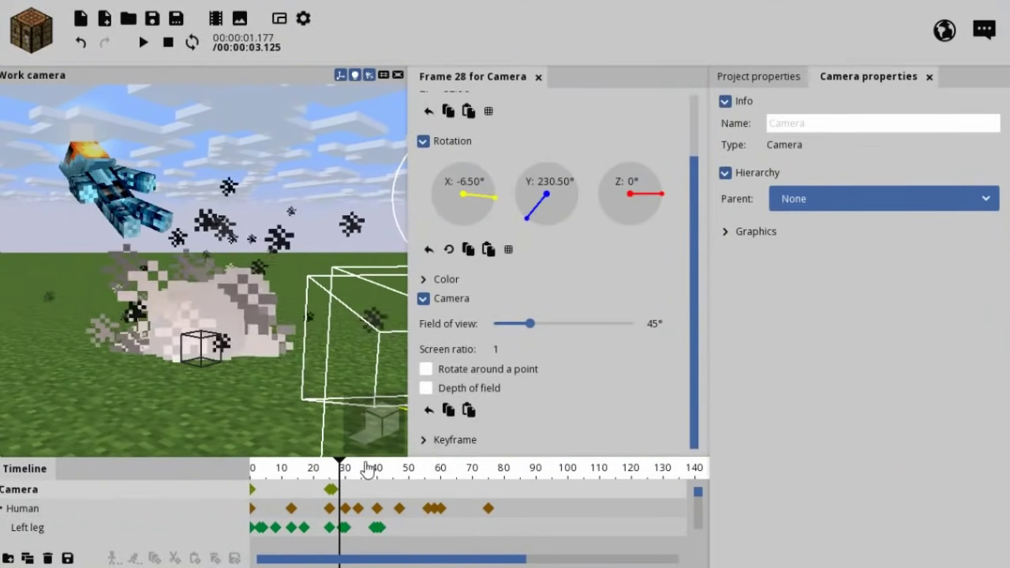
{"action": "left_click_drag", "start_coordinate": [288, 474], "coordinate": [234, 469]}
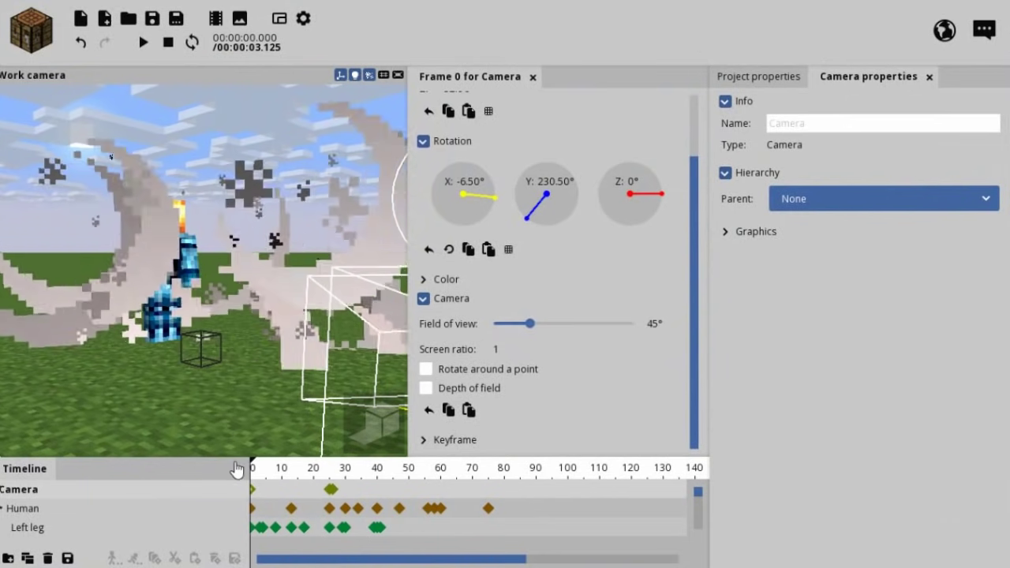
{"action": "left_click", "coordinate": [316, 213]}
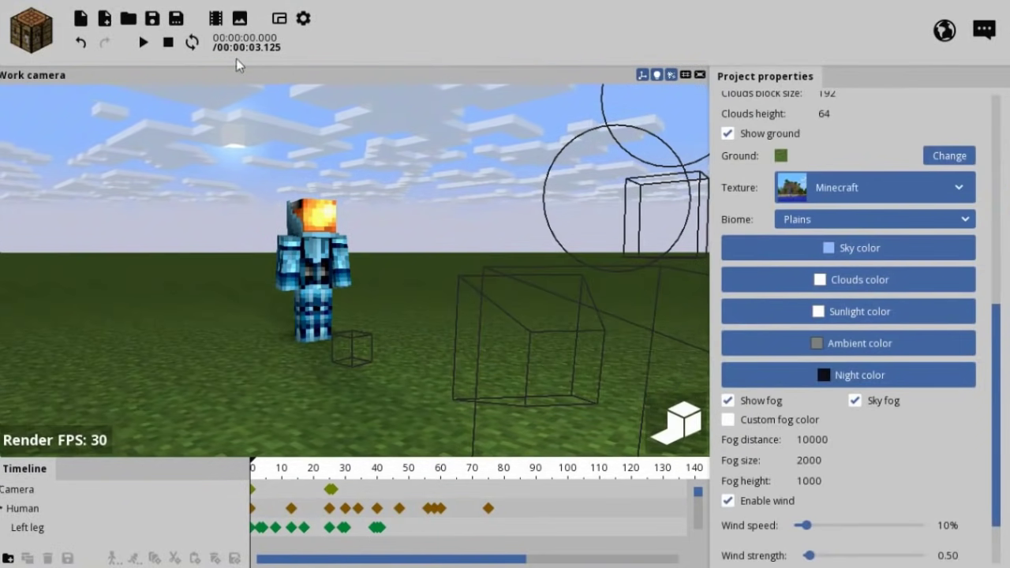
{"action": "left_click", "coordinate": [277, 30]}
{"action": "key", "text": "space"}
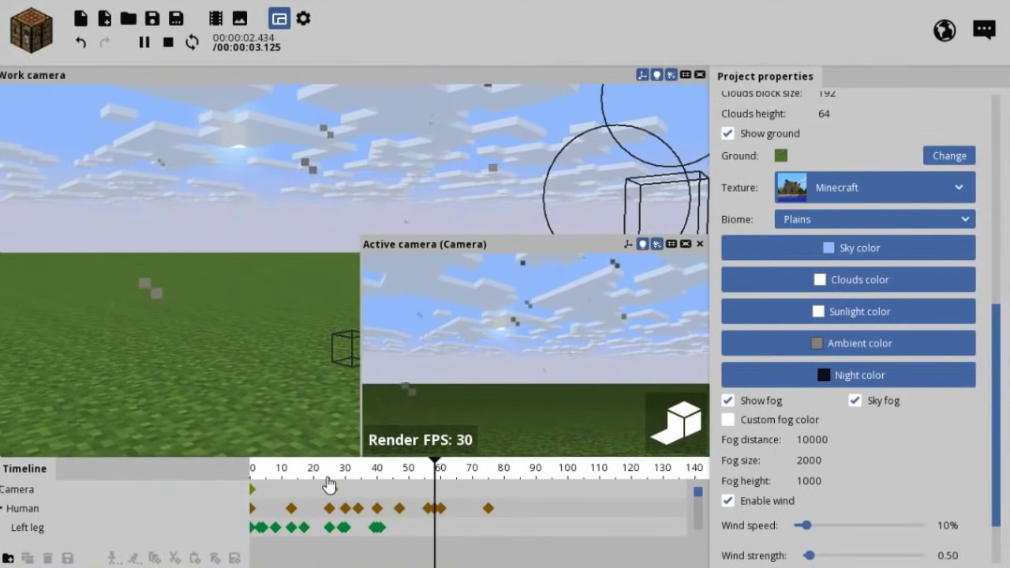
{"action": "left_click_drag", "start_coordinate": [260, 485], "coordinate": [273, 486]}
{"action": "left_click", "coordinate": [252, 508]}
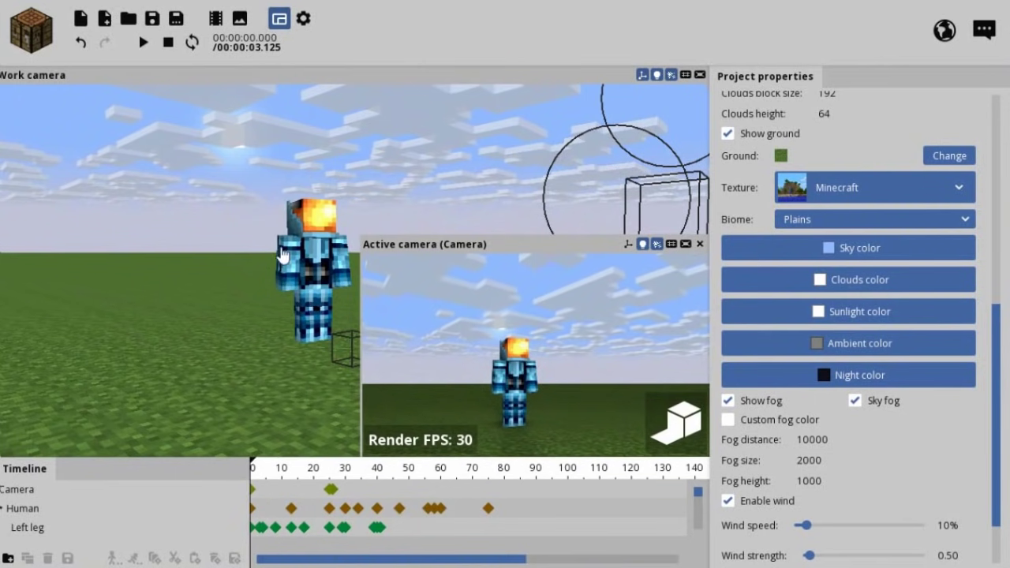
{"action": "left_click", "coordinate": [251, 204]}
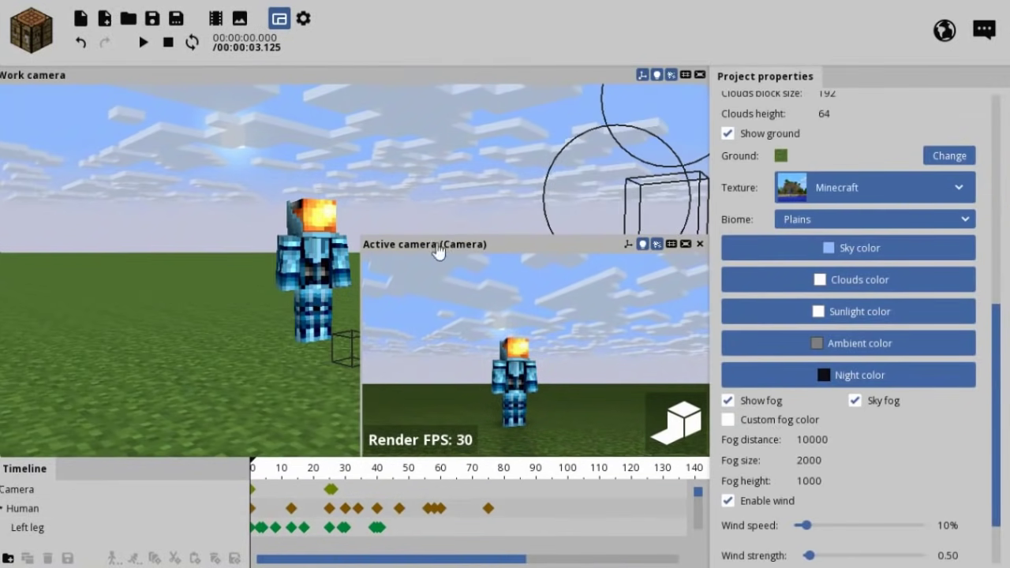
Step: Close the active camera view and scroll the timeline to the Human and Left leg tracks
{"action": "left_click", "coordinate": [698, 245]}
{"action": "scroll", "coordinate": [371, 297], "scroll_direction": "up", "scroll_amount": 3}
{"action": "scroll", "coordinate": [348, 298], "scroll_direction": "up", "scroll_amount": 3}
{"action": "scroll", "coordinate": [339, 301], "scroll_direction": "up", "scroll_amount": 3}
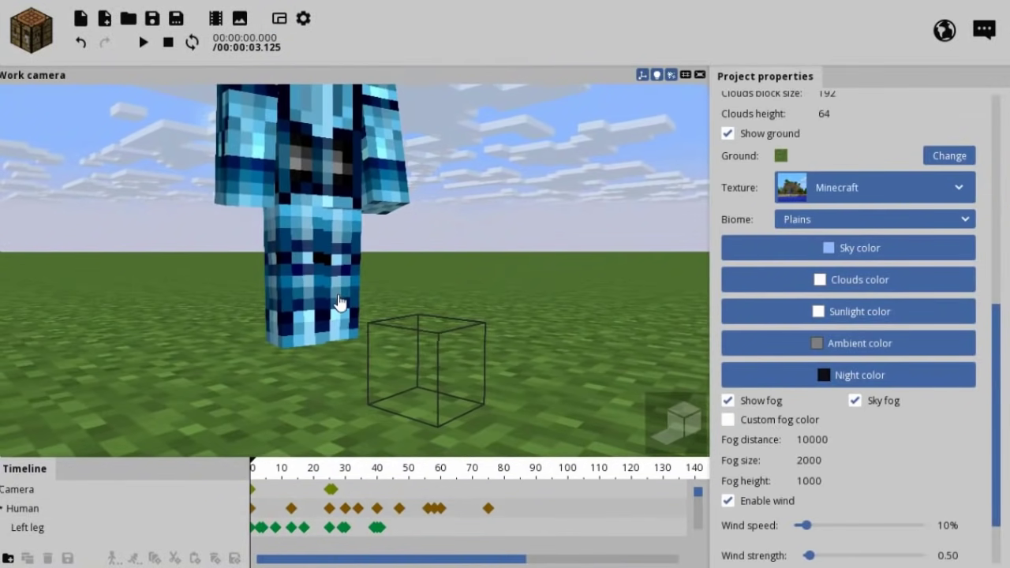
{"action": "scroll", "coordinate": [166, 504], "scroll_direction": "down", "scroll_amount": 3, "text": "ctrl"}
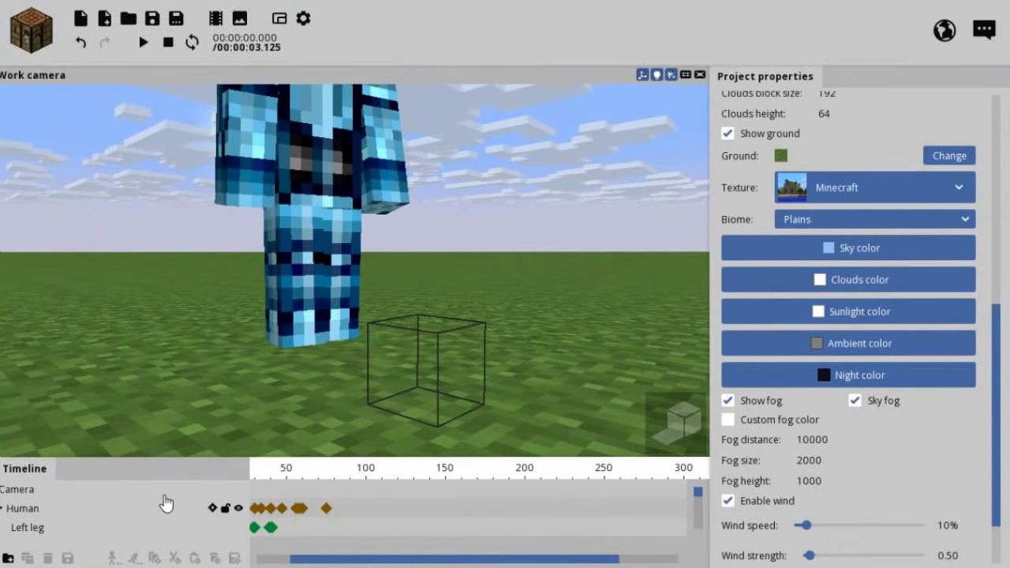
{"action": "scroll", "coordinate": [181, 524], "scroll_direction": "up", "scroll_amount": 3, "text": "ctrl"}
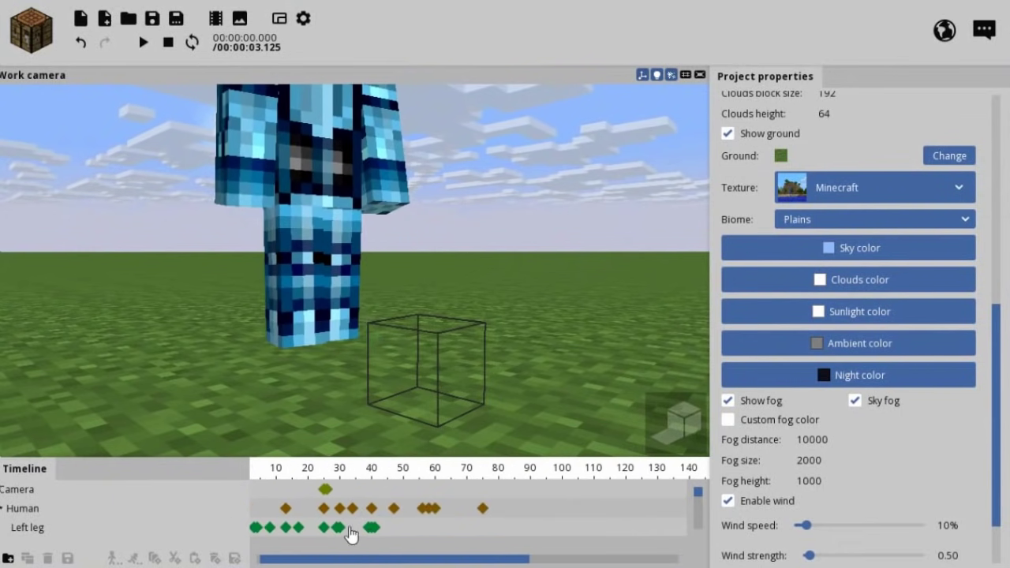
{"action": "left_click_drag", "start_coordinate": [705, 492], "coordinate": [697, 481]}
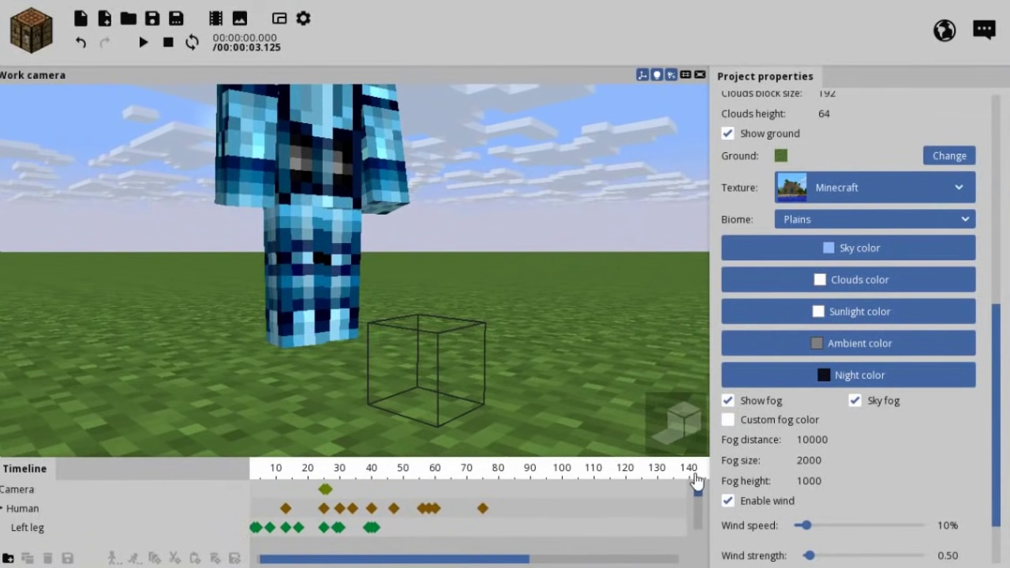
Step: Scrub the walk back and forth through its early frames, roughly frames 8 to 25
{"action": "mouse_move", "coordinate": [298, 471]}
{"action": "left_mouse_down"}
{"action": "mouse_move", "coordinate": [318, 476]}
{"action": "mouse_move", "coordinate": [255, 483]}
{"action": "left_mouse_up"}
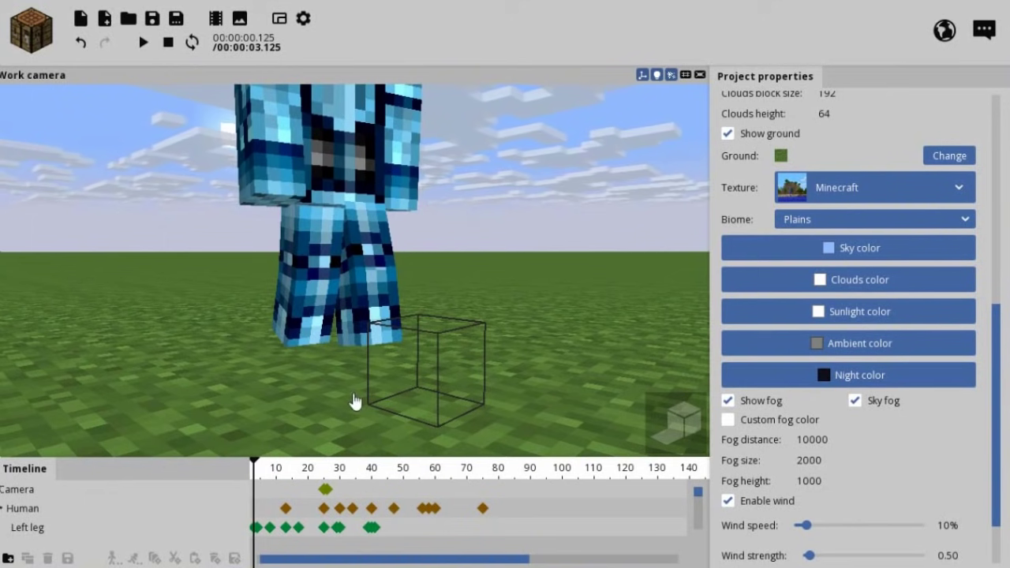
{"action": "left_click_drag", "start_coordinate": [268, 473], "coordinate": [282, 476]}
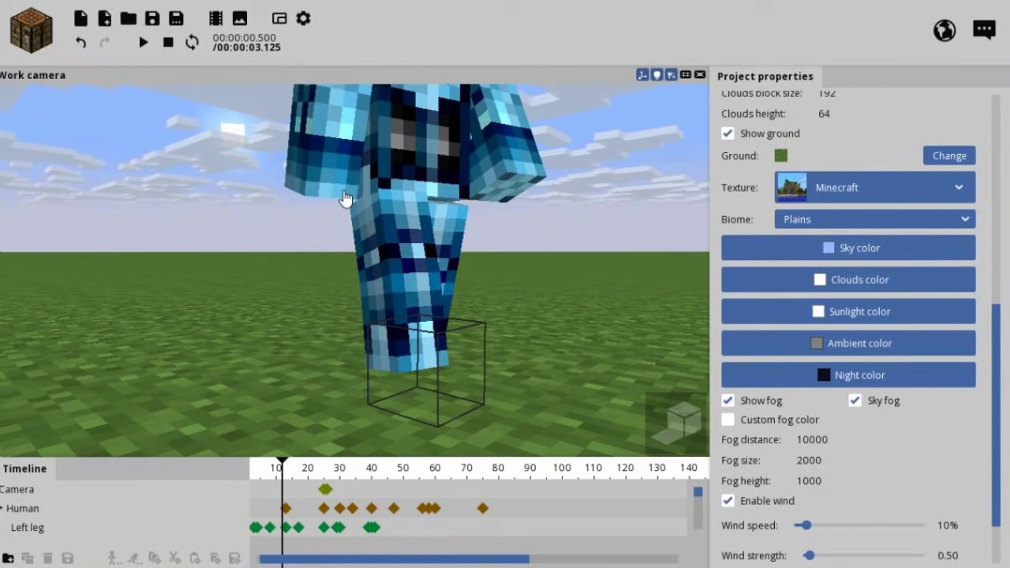
{"action": "left_click_drag", "start_coordinate": [288, 465], "coordinate": [298, 466]}
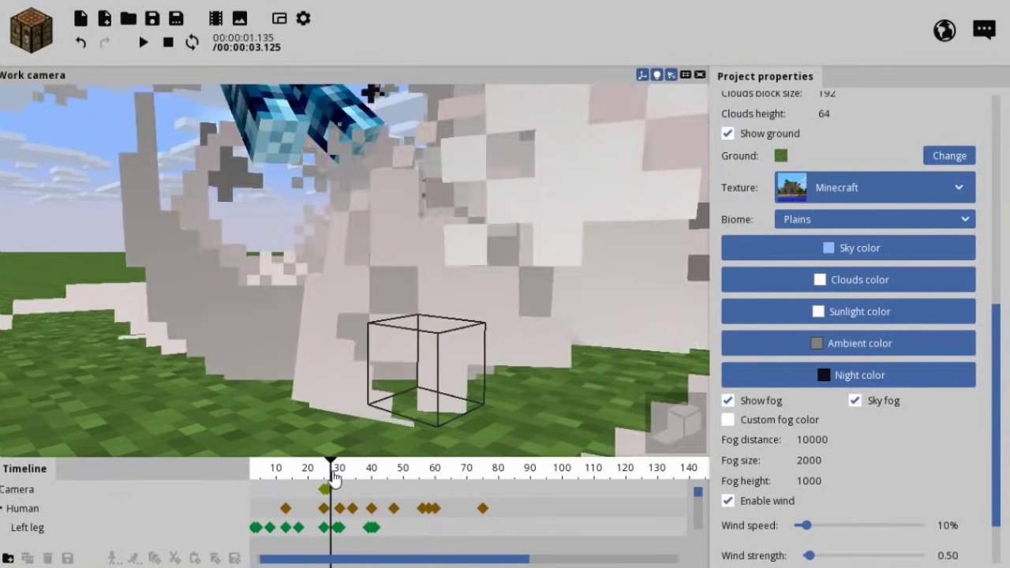
{"action": "mouse_move", "coordinate": [323, 474]}
{"action": "left_mouse_down"}
{"action": "mouse_move", "coordinate": [267, 472]}
{"action": "mouse_move", "coordinate": [335, 478]}
{"action": "left_mouse_up"}
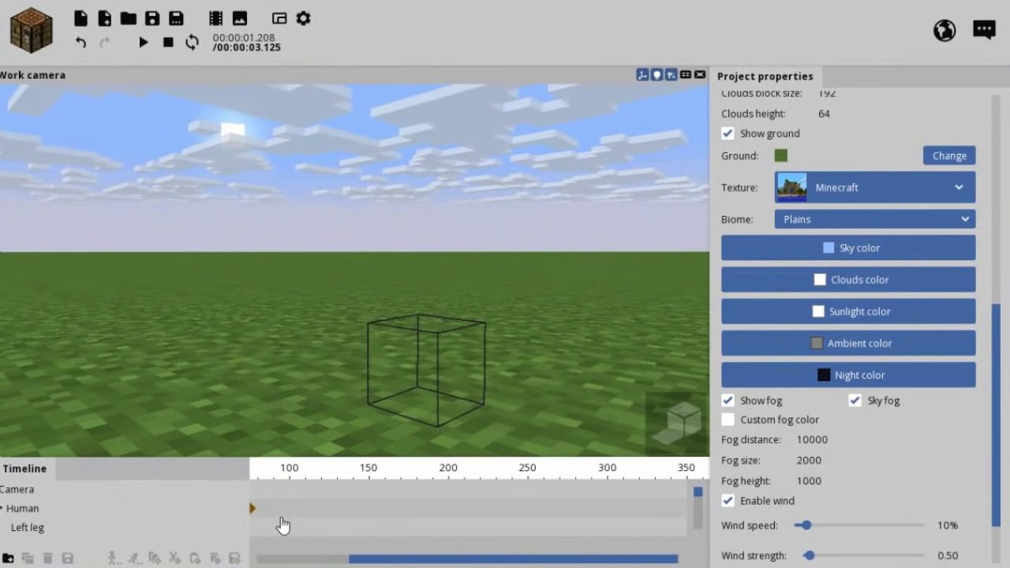
Step: Inspect the camera keyframes at frames 69 and 50, then deselect them
{"action": "left_click_drag", "start_coordinate": [363, 562], "coordinate": [276, 562]}
{"action": "left_click", "coordinate": [359, 489]}
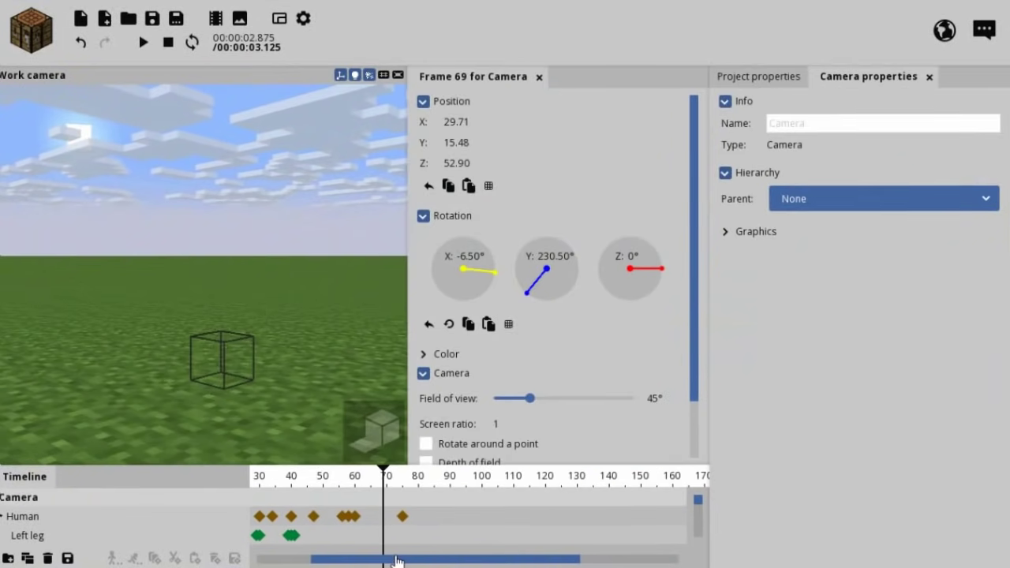
{"action": "left_click", "coordinate": [284, 369]}
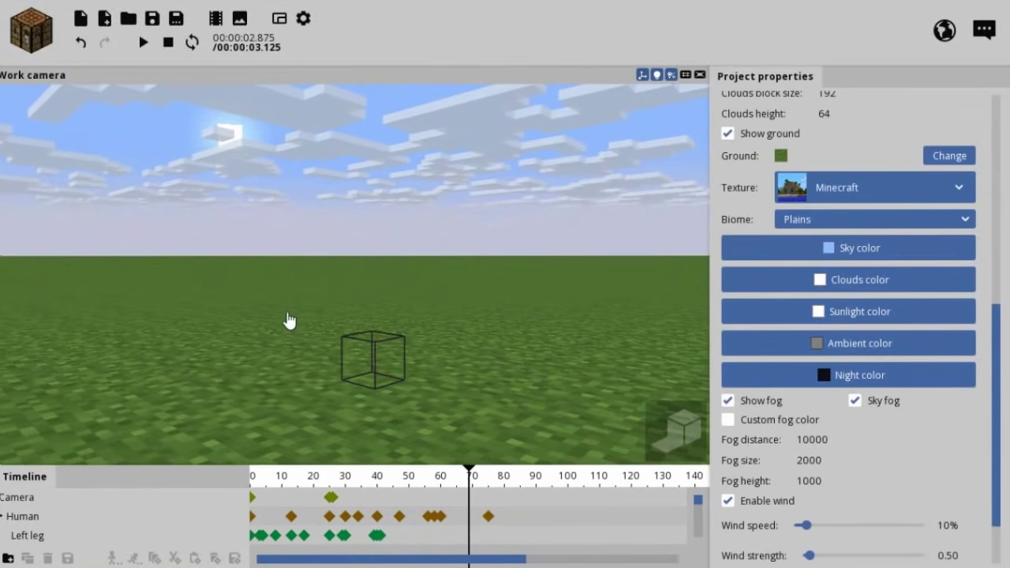
{"action": "left_click", "coordinate": [409, 505]}
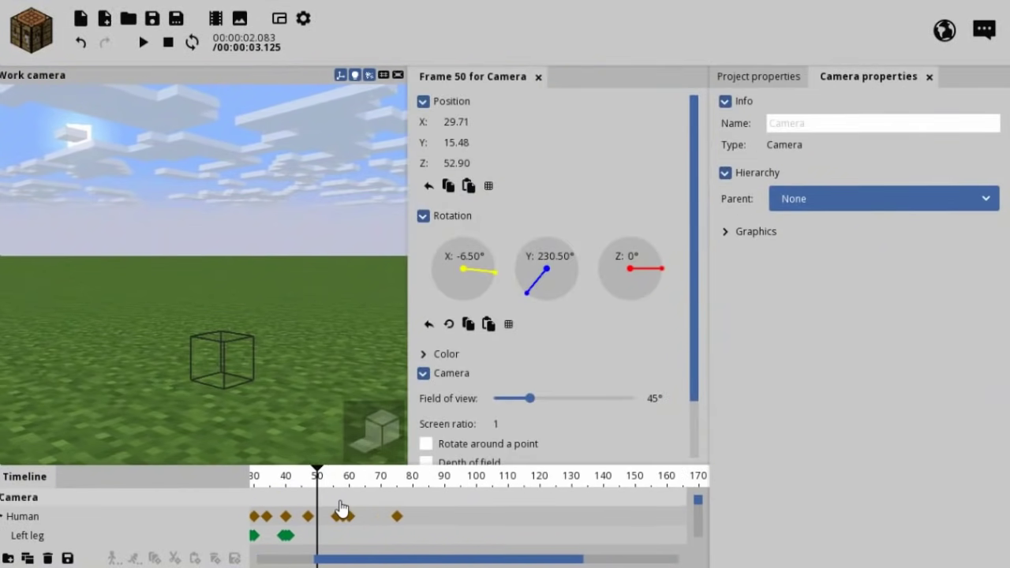
{"action": "left_click_drag", "start_coordinate": [394, 559], "coordinate": [337, 558]}
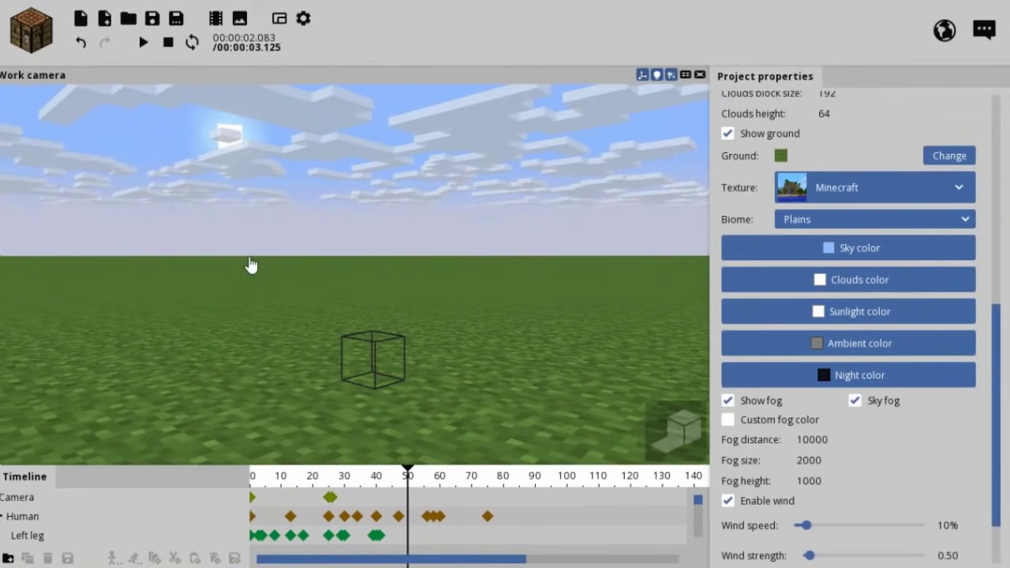
{"action": "left_click", "coordinate": [251, 264]}
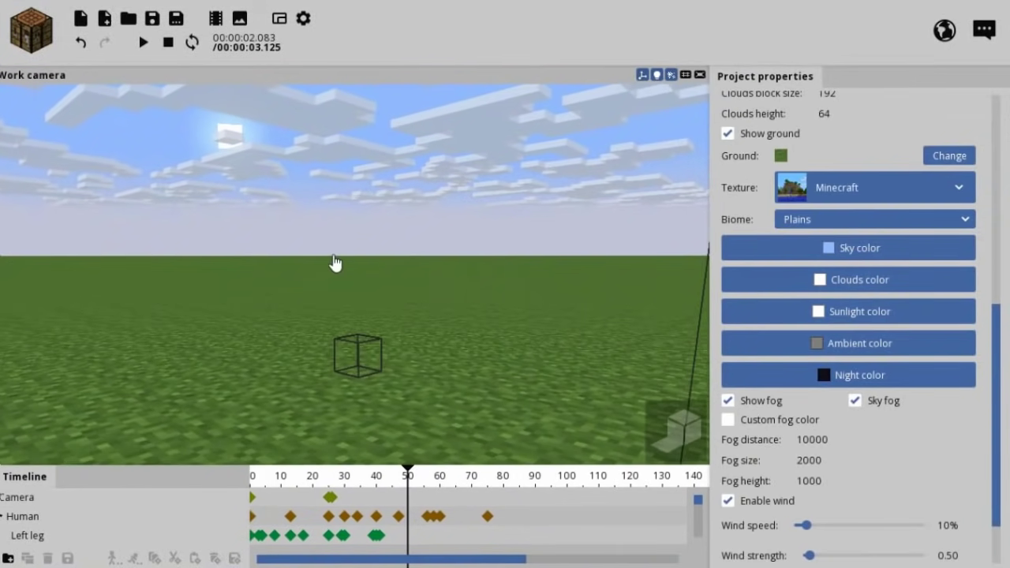
Step: Scrub the human's launch, inspecting its frame 30 keyframe, then play past the explosion
{"action": "left_click_drag", "start_coordinate": [388, 465], "coordinate": [291, 485]}
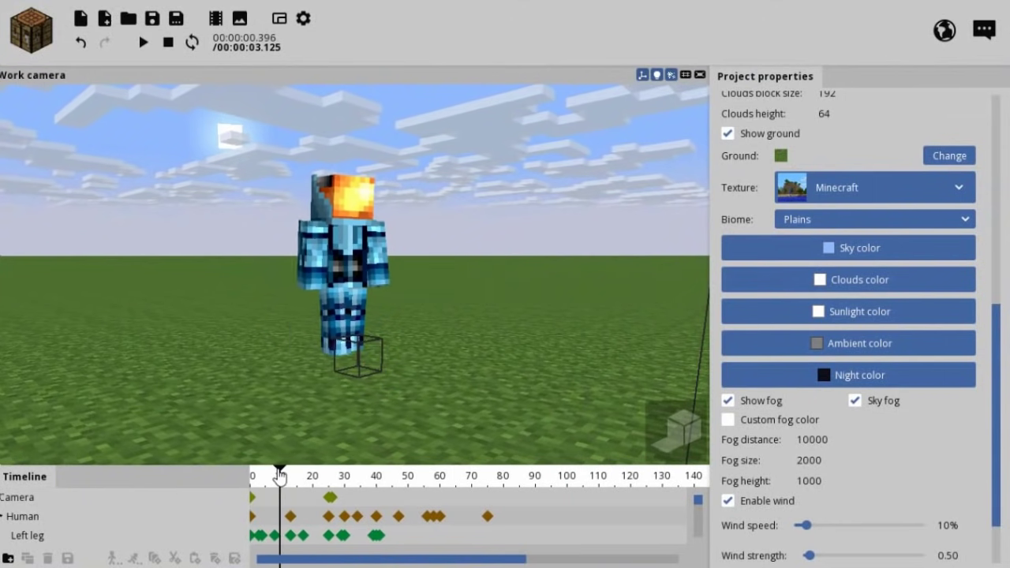
{"action": "left_click_drag", "start_coordinate": [291, 484], "coordinate": [345, 480]}
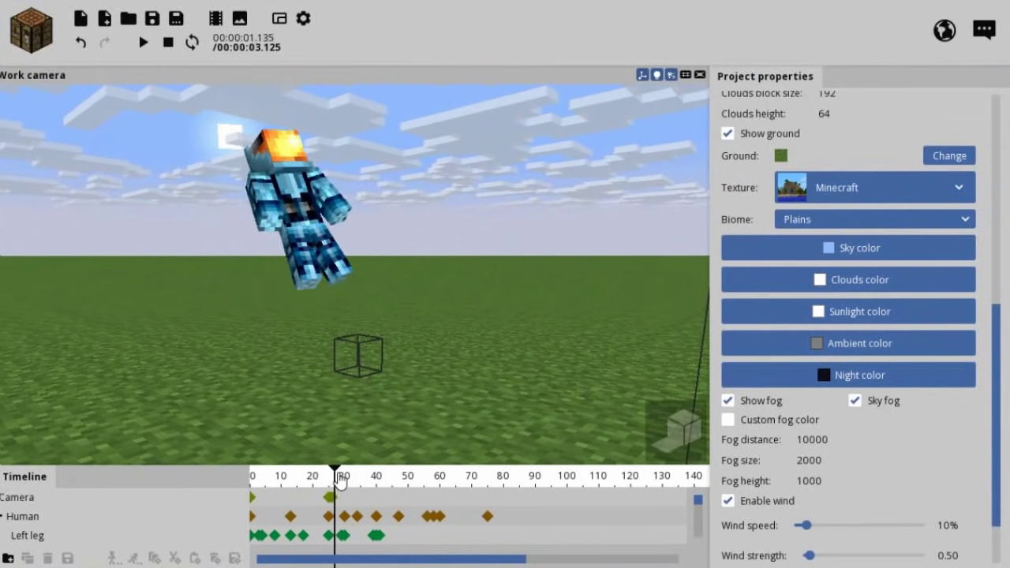
{"action": "left_click", "coordinate": [242, 164]}
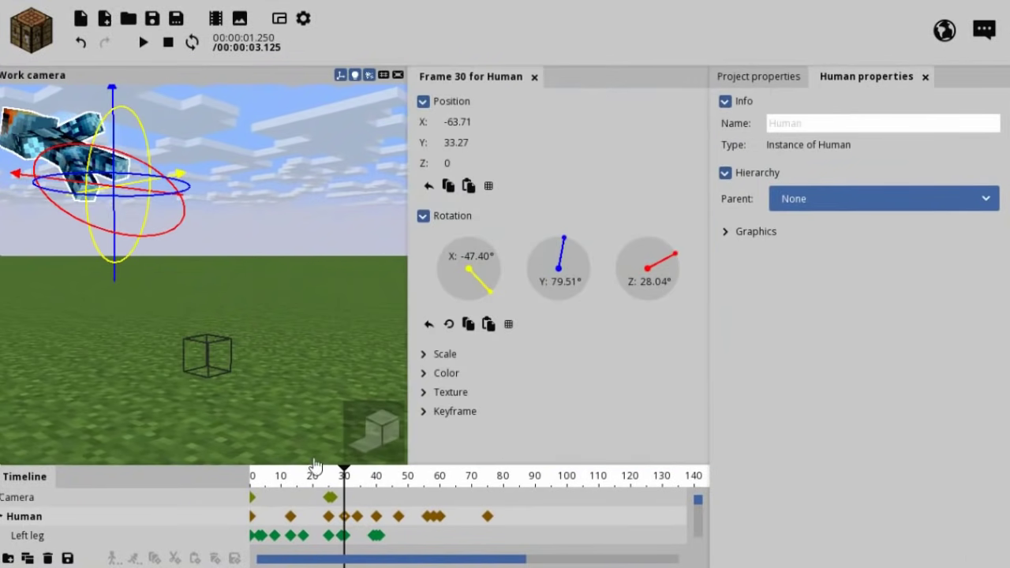
{"action": "mouse_move", "coordinate": [339, 482]}
{"action": "left_mouse_down"}
{"action": "mouse_move", "coordinate": [325, 483]}
{"action": "mouse_move", "coordinate": [335, 482]}
{"action": "left_mouse_up"}
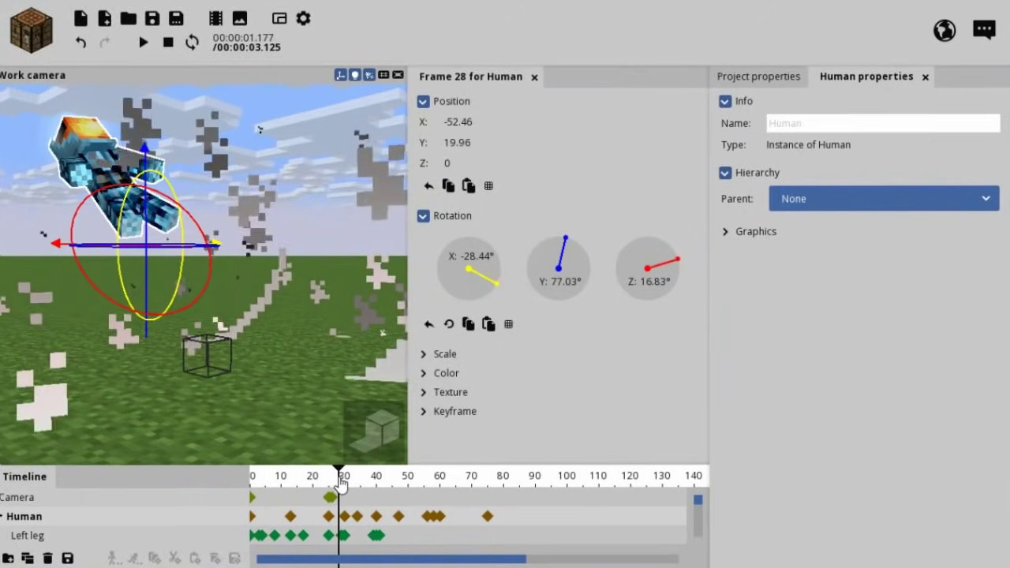
{"action": "left_click_drag", "start_coordinate": [341, 485], "coordinate": [340, 480]}
{"action": "left_click", "coordinate": [308, 382]}
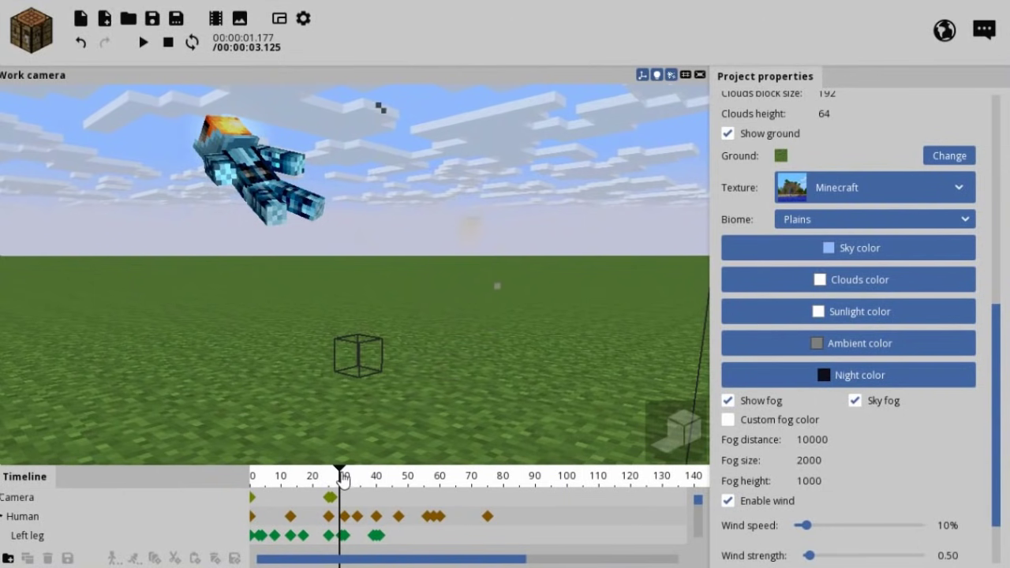
{"action": "mouse_move", "coordinate": [341, 480]}
{"action": "left_mouse_down"}
{"action": "mouse_move", "coordinate": [392, 480]}
{"action": "mouse_move", "coordinate": [354, 489]}
{"action": "mouse_move", "coordinate": [383, 489]}
{"action": "mouse_move", "coordinate": [300, 482]}
{"action": "mouse_move", "coordinate": [225, 437]}
{"action": "left_mouse_up"}
{"action": "key", "text": "space"}
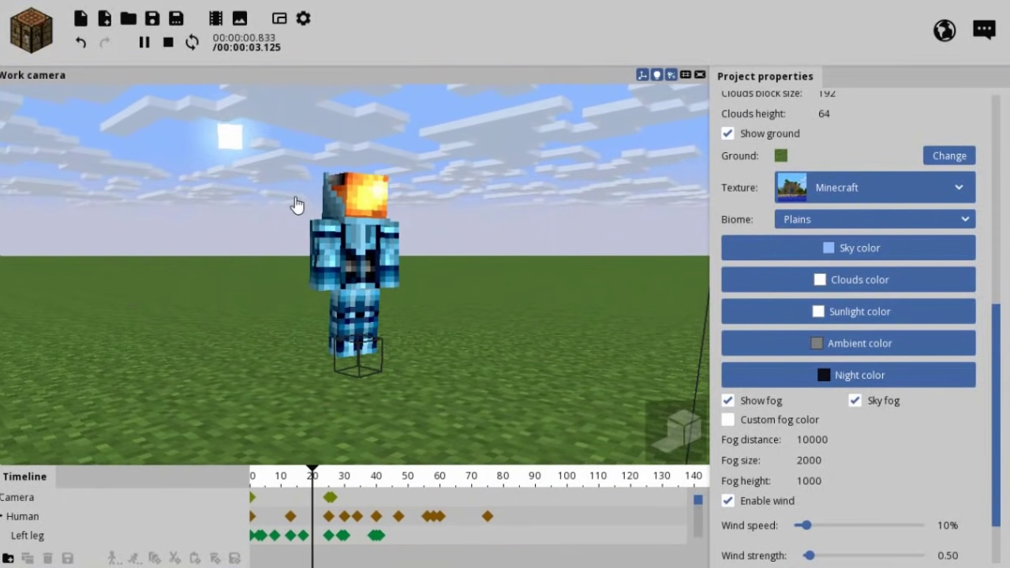
Step: Scrub back through frame 25 to near the start of the animation
{"action": "mouse_move", "coordinate": [421, 483]}
{"action": "left_mouse_down"}
{"action": "mouse_move", "coordinate": [255, 484]}
{"action": "mouse_move", "coordinate": [330, 489]}
{"action": "left_mouse_up"}
{"action": "left_click", "coordinate": [329, 489]}
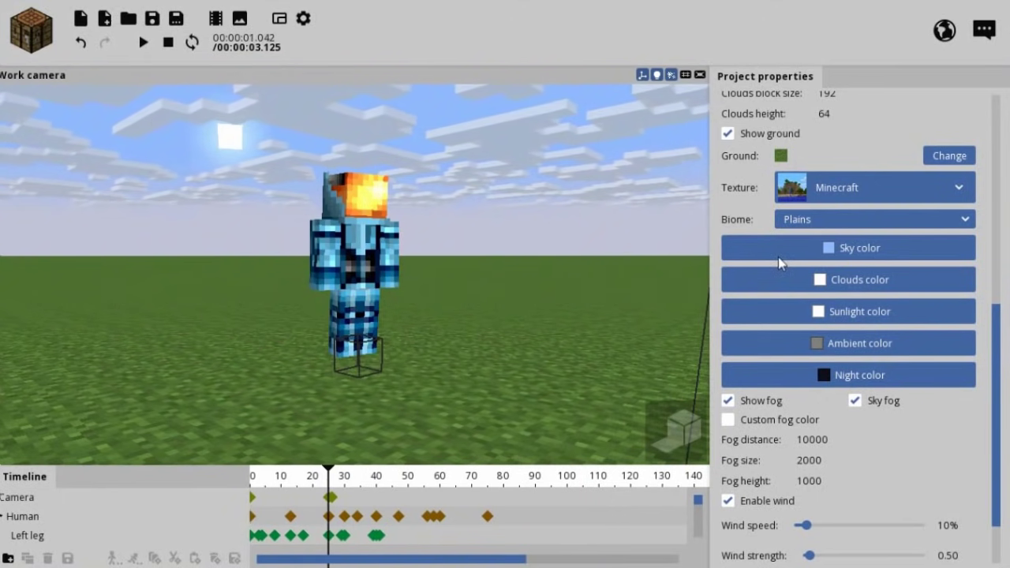
{"action": "left_click", "coordinate": [255, 484]}
Step: Open and dismiss the add-object list, then move the view closer to the standing figure
{"action": "left_click", "coordinate": [36, 35]}
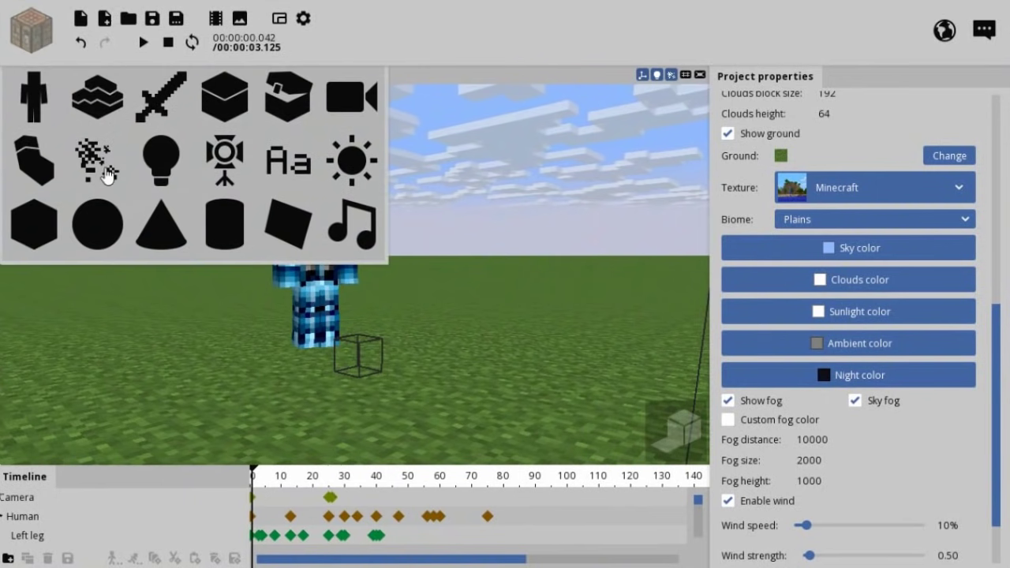
{"action": "left_click", "coordinate": [407, 209]}
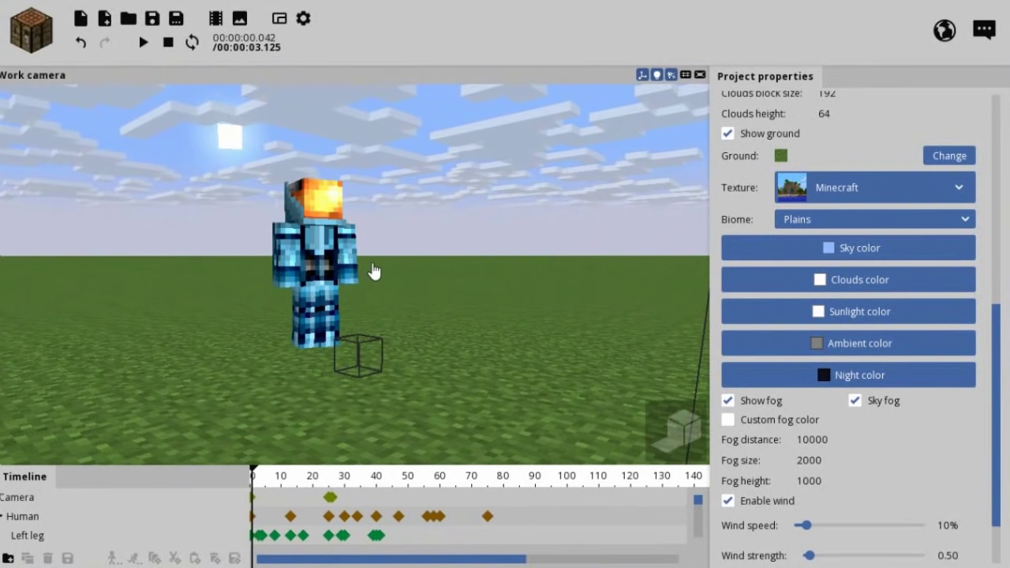
{"action": "mouse_move", "coordinate": [374, 273]}
{"action": "right_mouse_down"}
{"action": "mouse_move", "coordinate": [351, 259]}
{"action": "mouse_move", "coordinate": [370, 268]}
{"action": "right_mouse_up"}
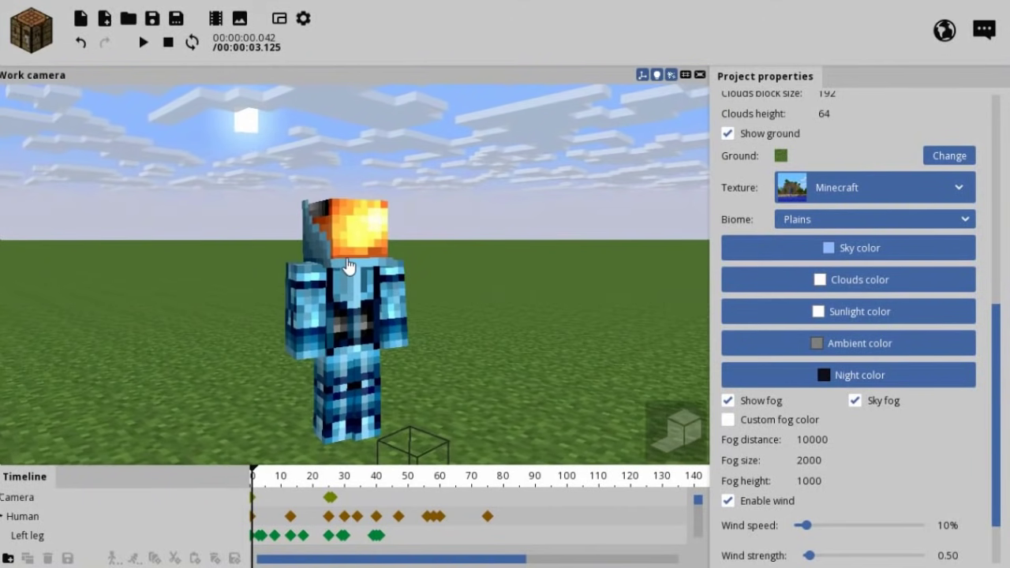
{"action": "right_click_drag", "start_coordinate": [510, 228], "coordinate": [505, 213]}
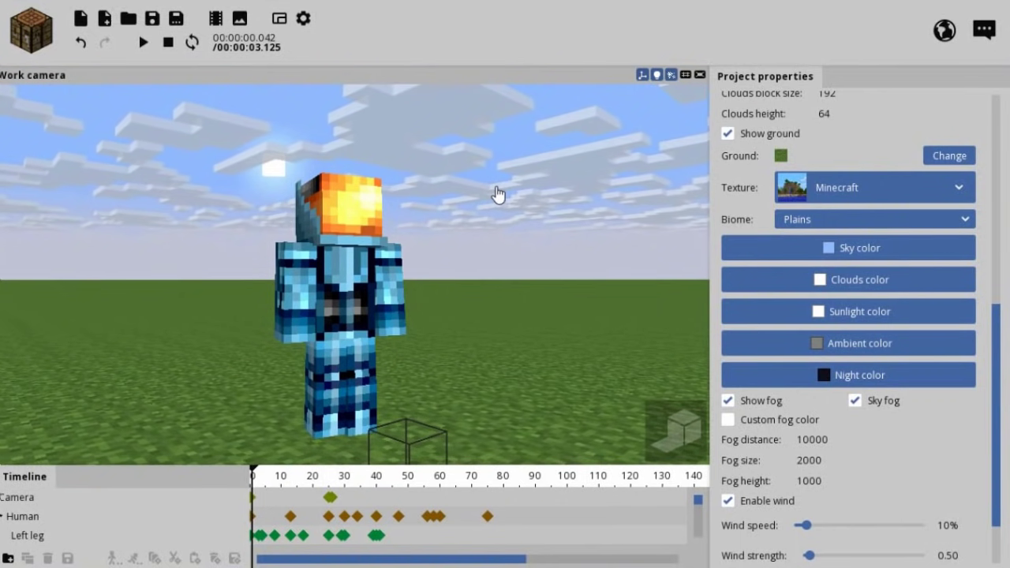
{"action": "left_click", "coordinate": [838, 214]}
{"action": "left_click", "coordinate": [841, 219]}
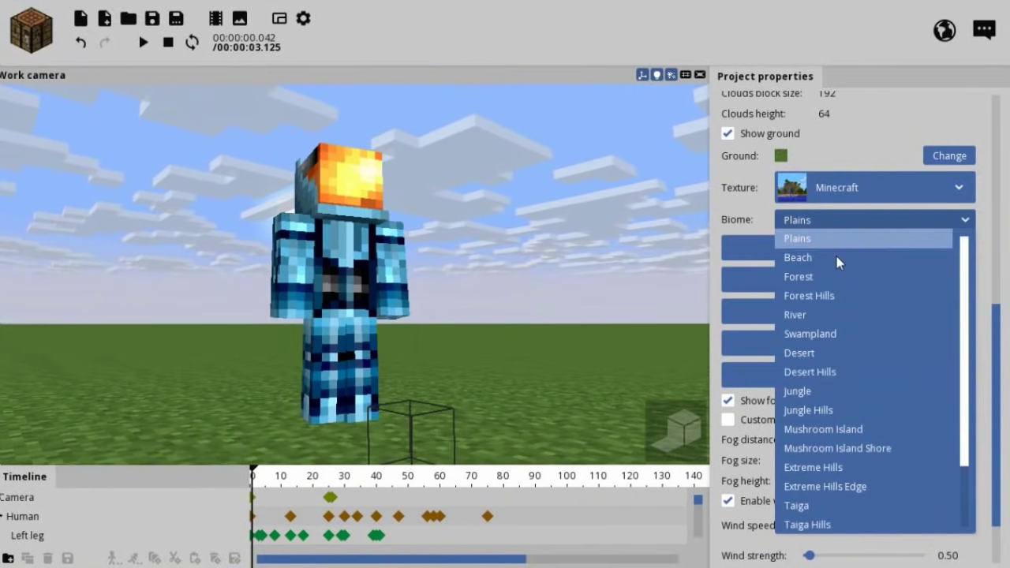
{"action": "left_click", "coordinate": [830, 355]}
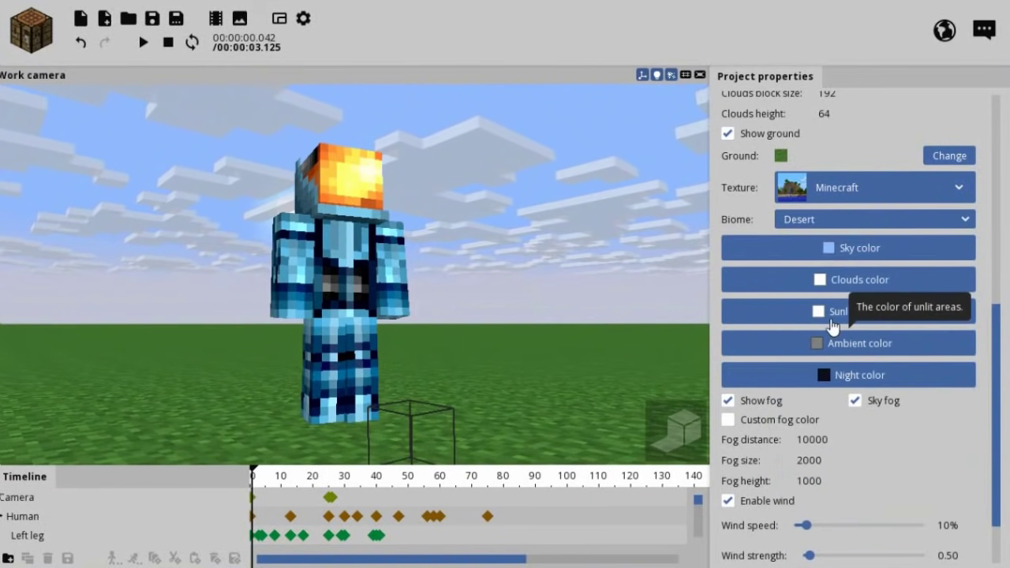
{"action": "left_click", "coordinate": [852, 218]}
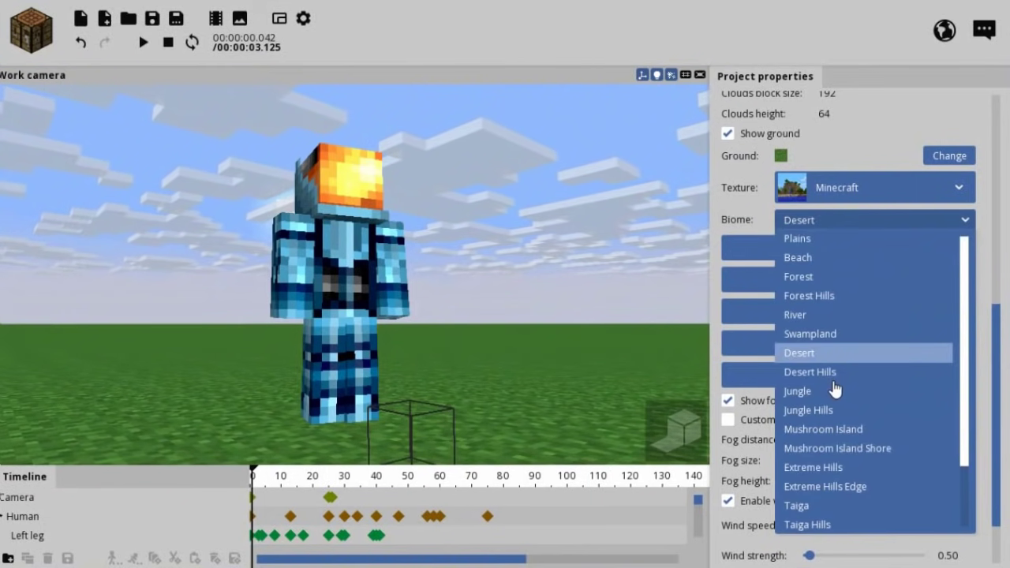
{"action": "left_click", "coordinate": [833, 372]}
{"action": "left_click", "coordinate": [830, 222]}
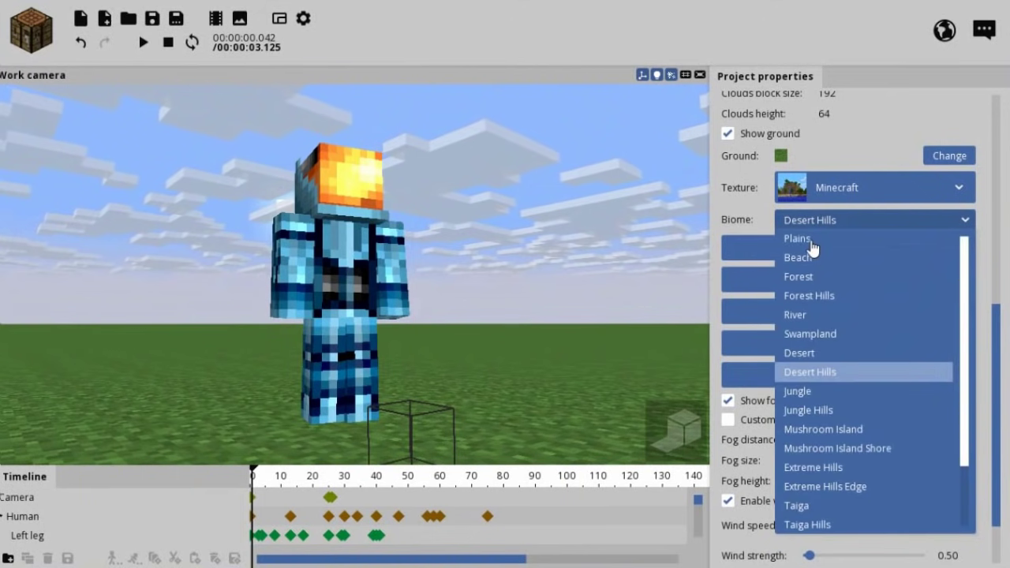
{"action": "left_click", "coordinate": [812, 241]}
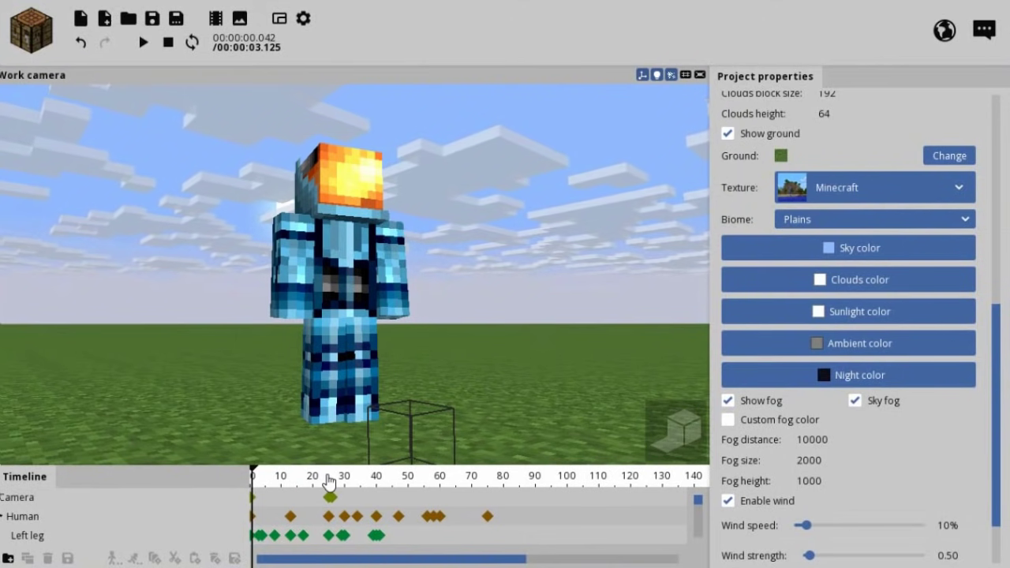
{"action": "left_click", "coordinate": [248, 483]}
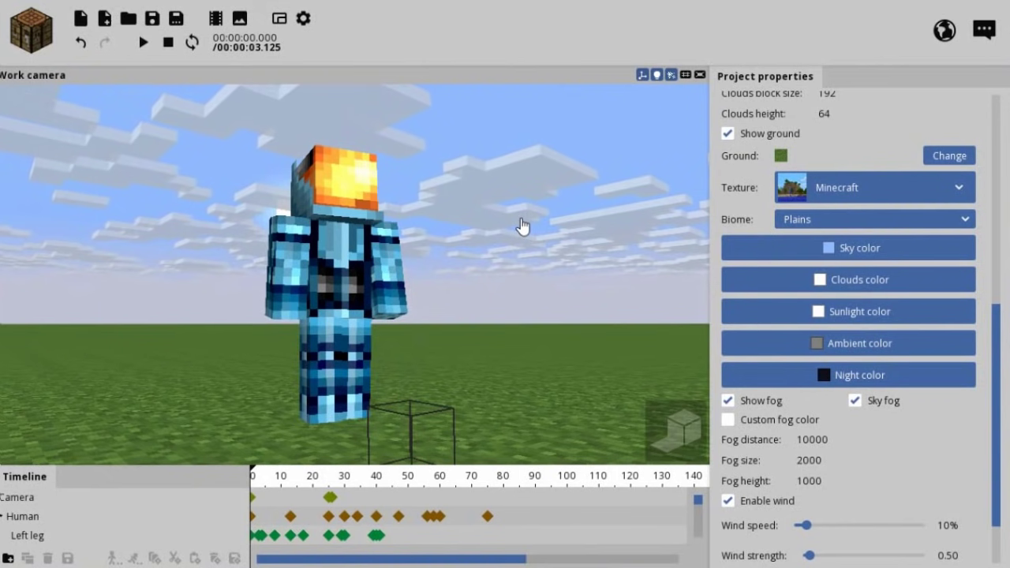
{"action": "left_click_drag", "start_coordinate": [281, 476], "coordinate": [349, 479]}
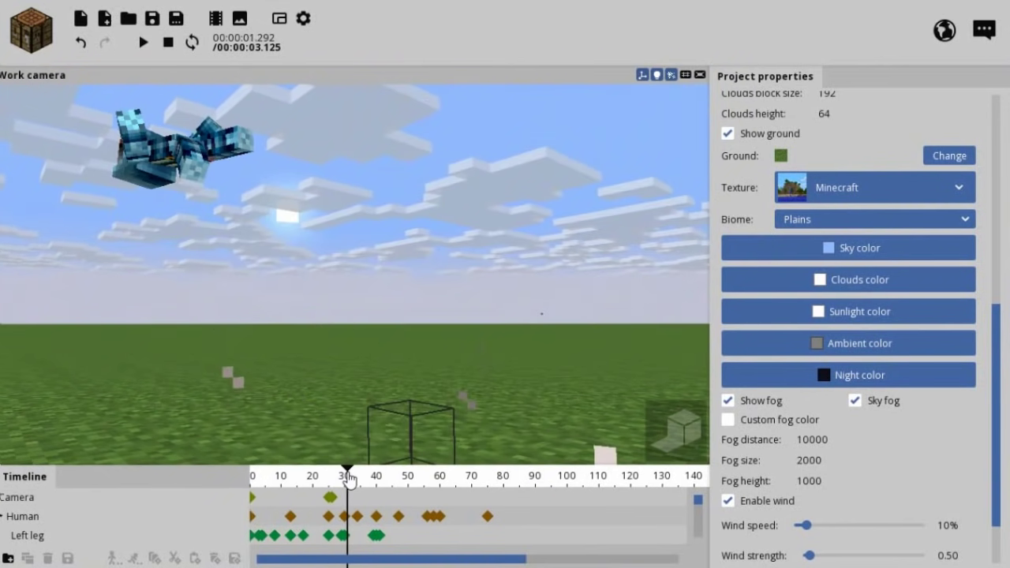
{"action": "left_click", "coordinate": [339, 479]}
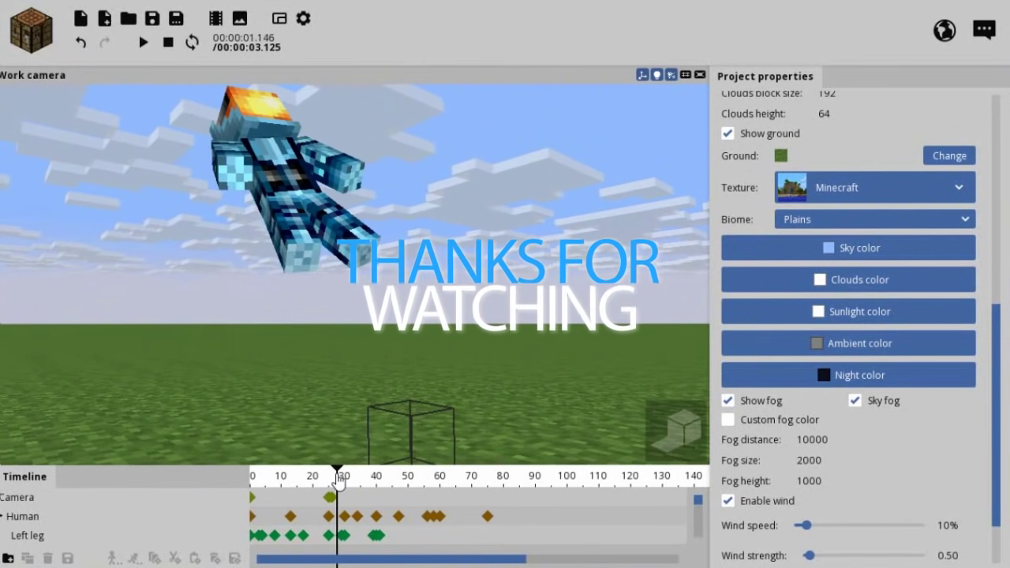
{"action": "mouse_move", "coordinate": [337, 481]}
{"action": "left_mouse_down"}
{"action": "mouse_move", "coordinate": [284, 479]}
{"action": "mouse_move", "coordinate": [388, 479]}
{"action": "mouse_move", "coordinate": [287, 479]}
{"action": "mouse_move", "coordinate": [328, 483]}
{"action": "left_mouse_up"}
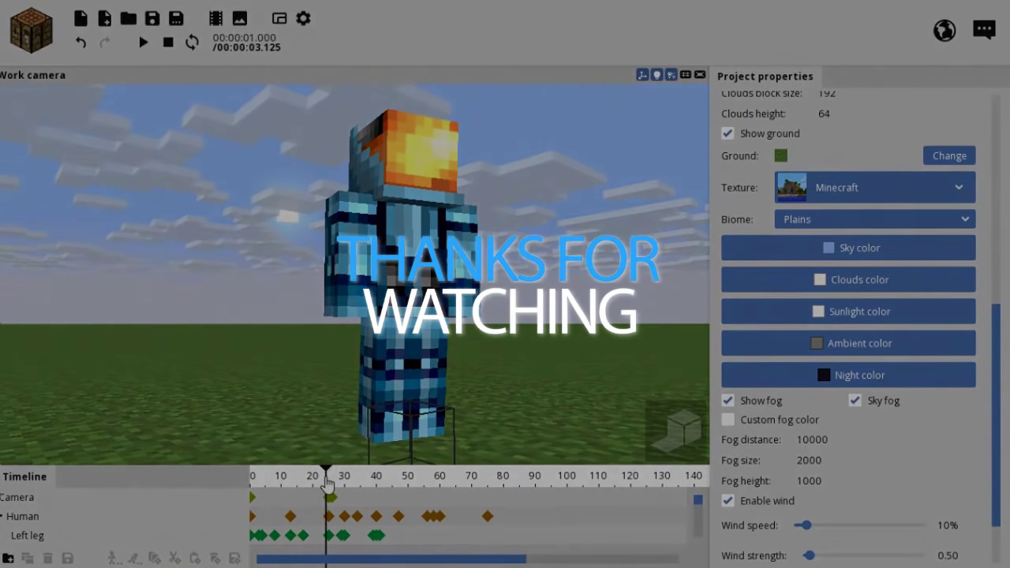